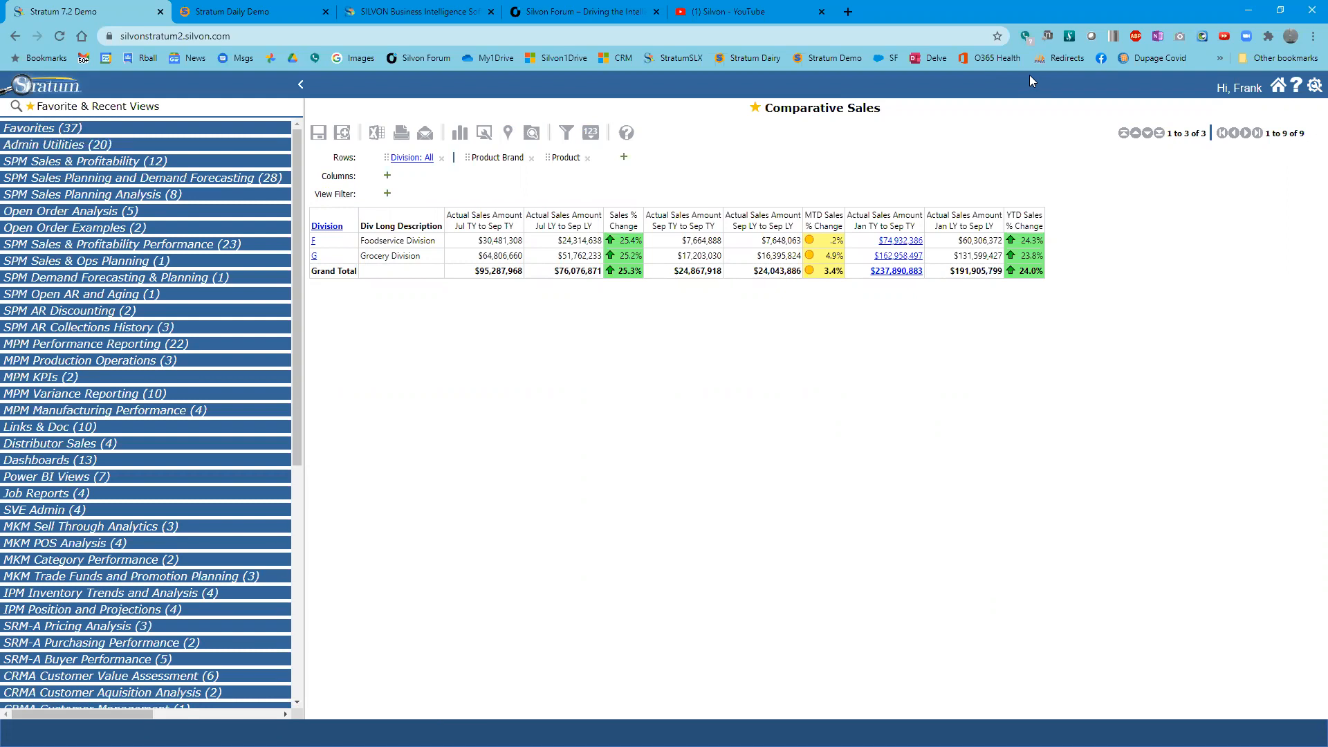
# - Collapse the views list panel and drill into the Foodservice Division to show its product brands
pyautogui.click(56, 92)
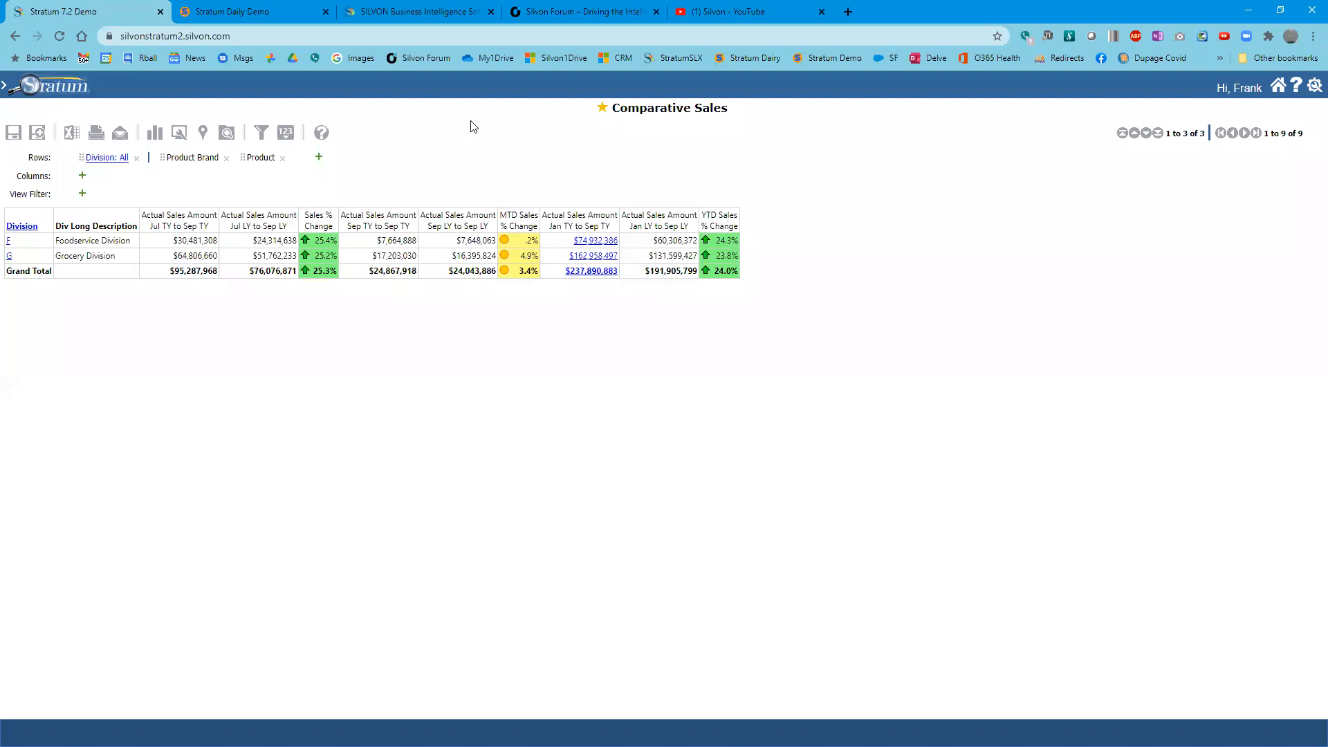
pyautogui.moveTo(1313, 89)
pyautogui.click(47, 89)
pyautogui.click(46, 88)
pyautogui.moveTo(6, 149); pyautogui.dragTo(513, 205)
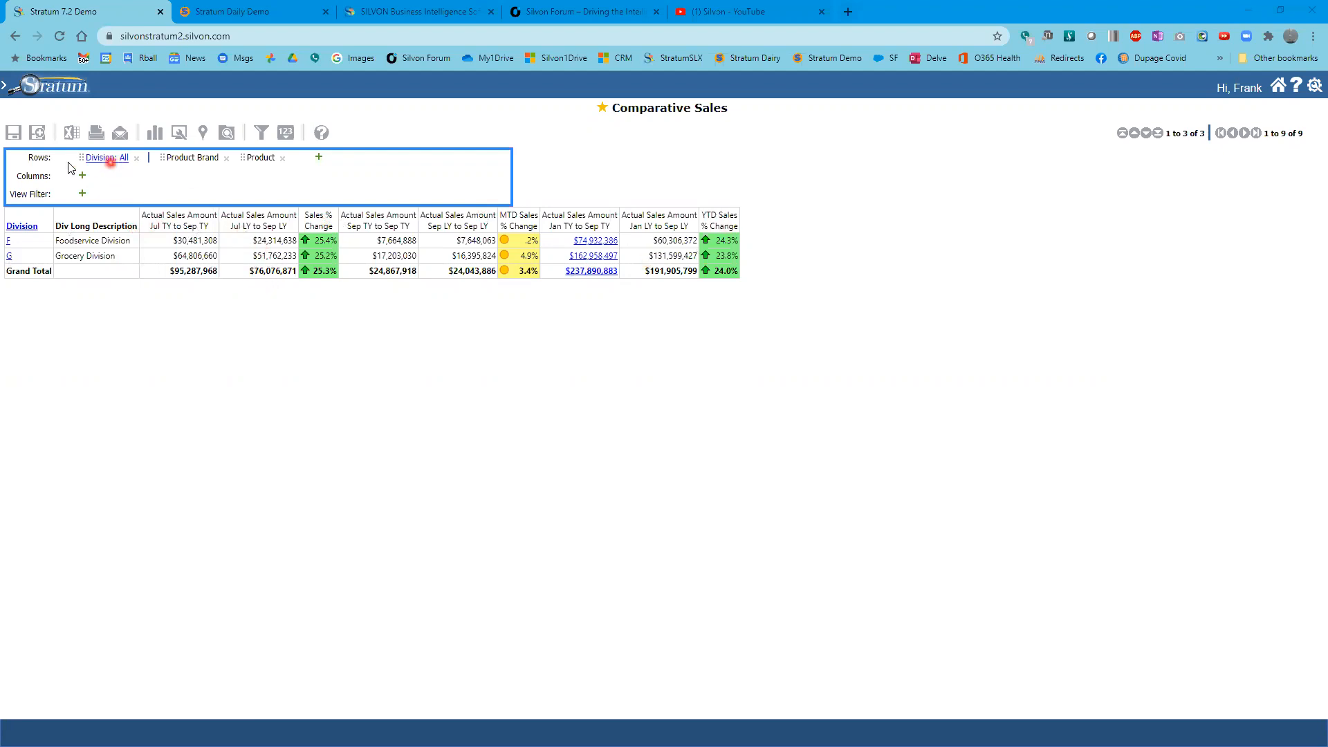
pyautogui.click(8, 244)
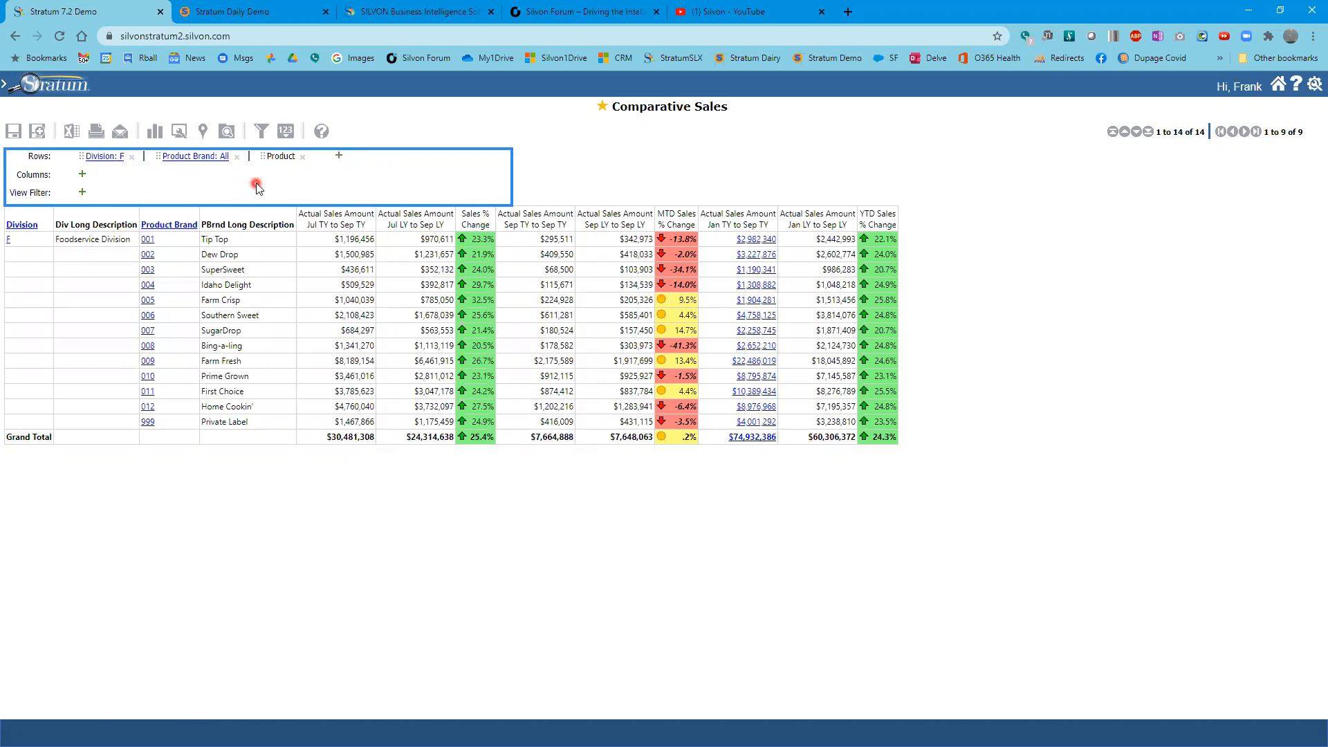
# - Add the Customer SoldTo and Customer State hierarchies to the rows
pyautogui.click(340, 157)
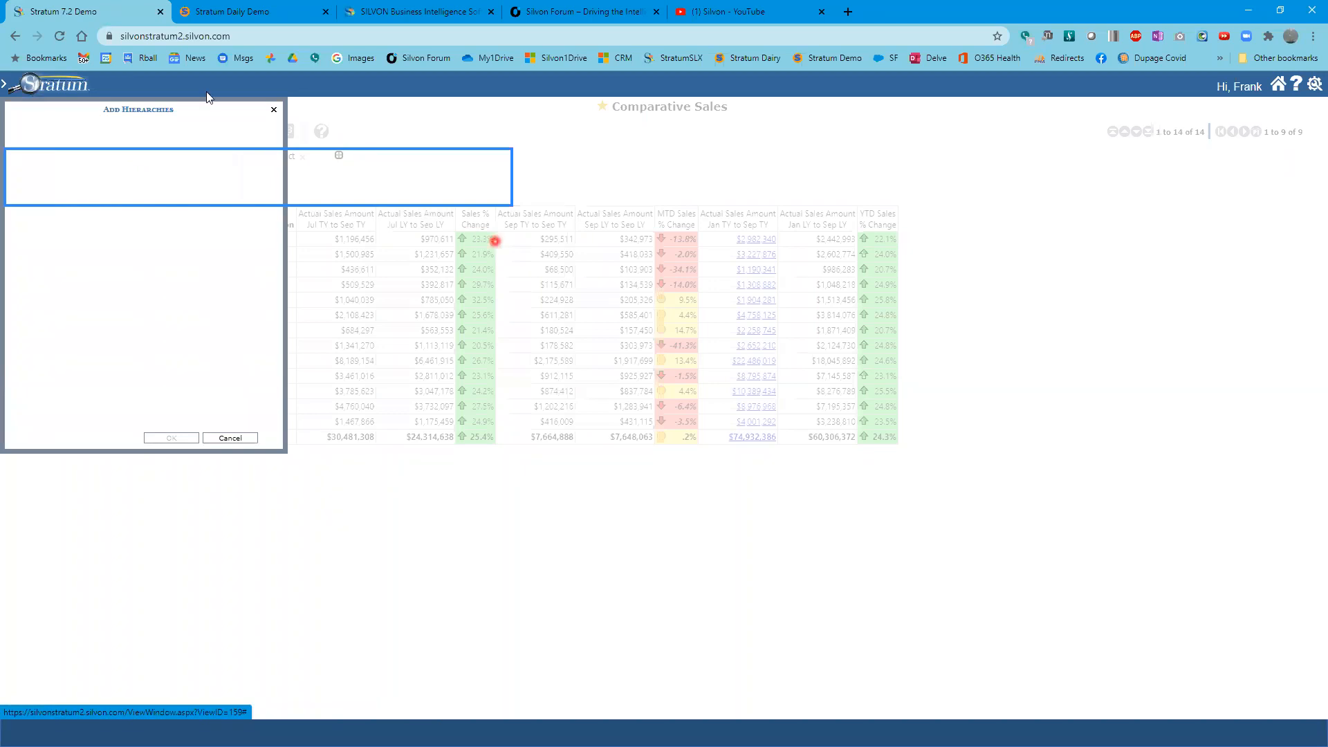
pyautogui.moveTo(197, 112); pyautogui.dragTo(512, 308)
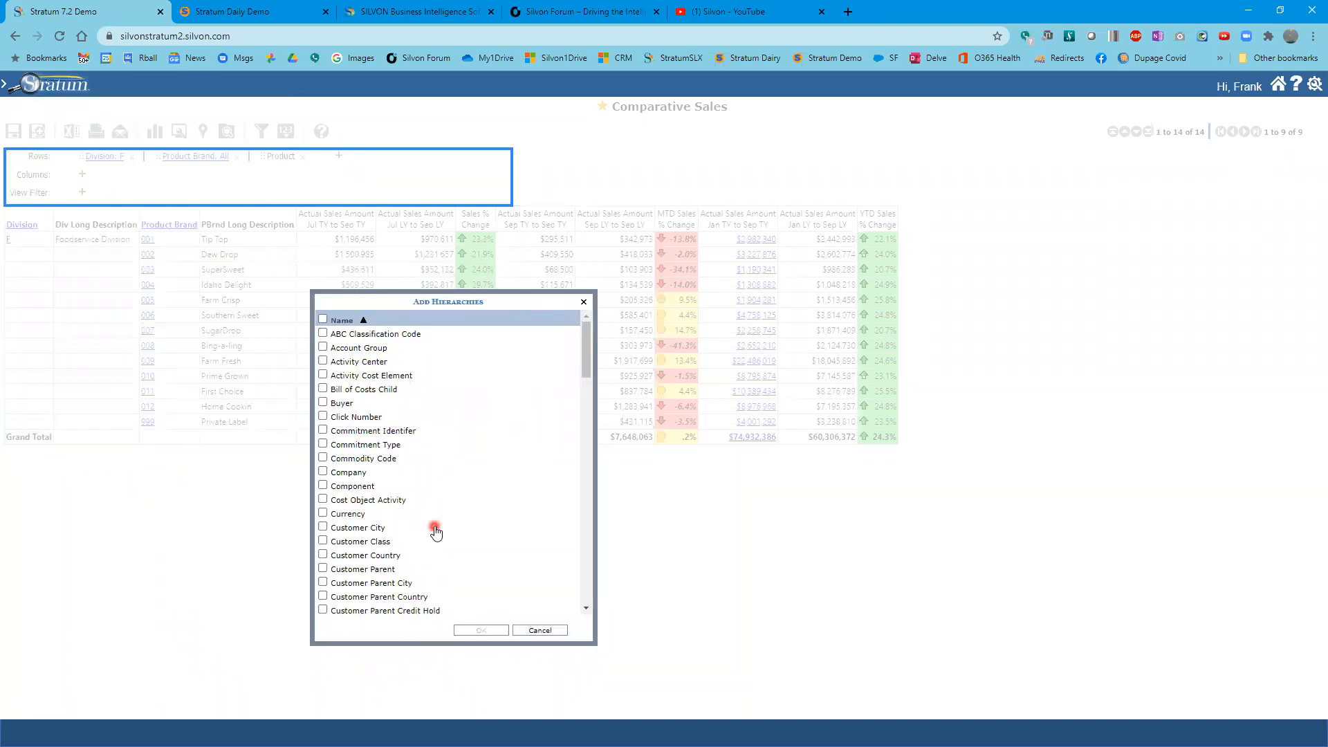
pyautogui.scroll(-3, 436, 528)
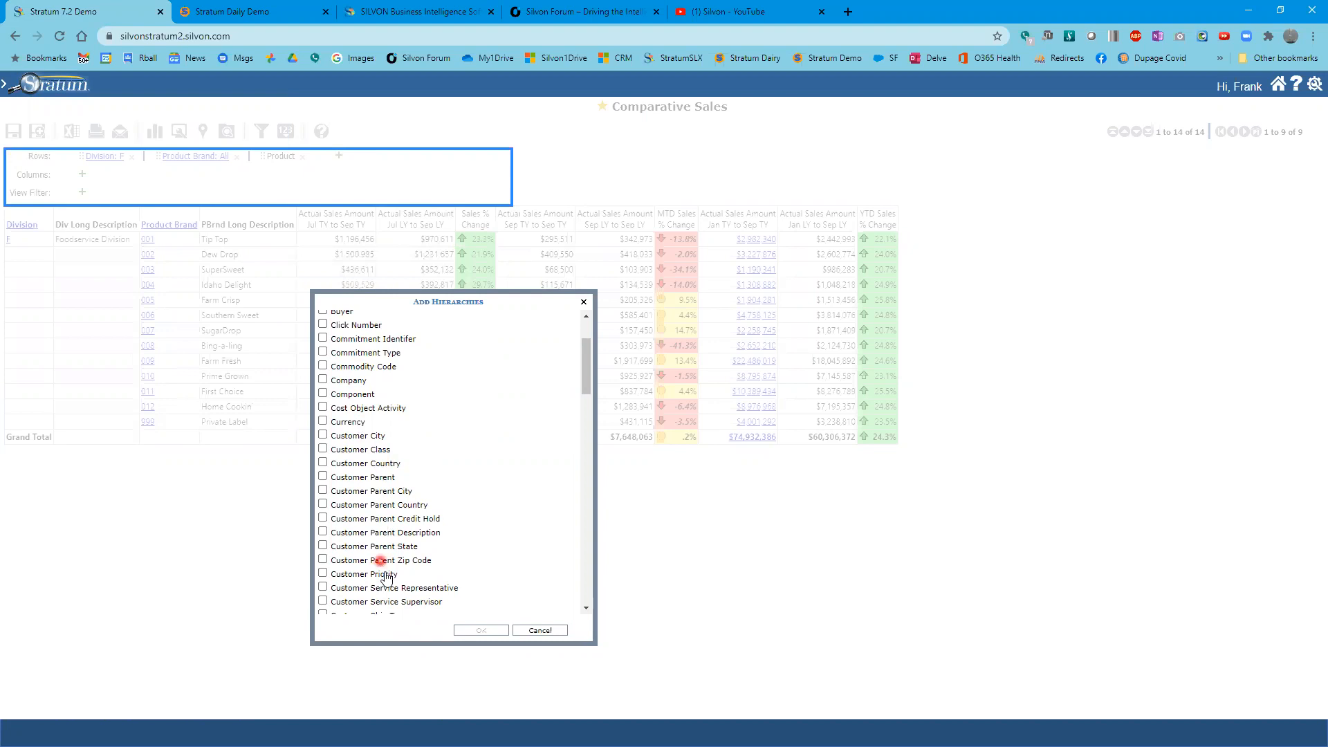
pyautogui.scroll(-1, 359, 557)
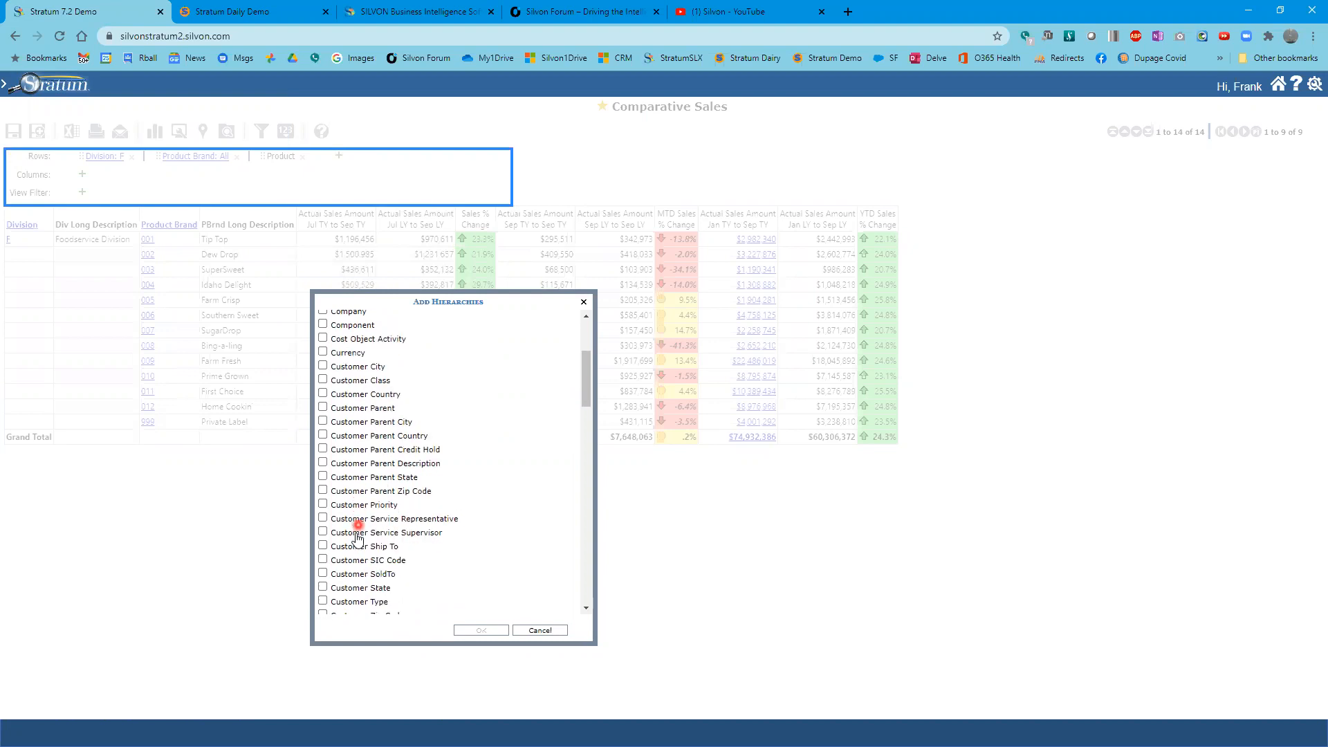
pyautogui.click(366, 575)
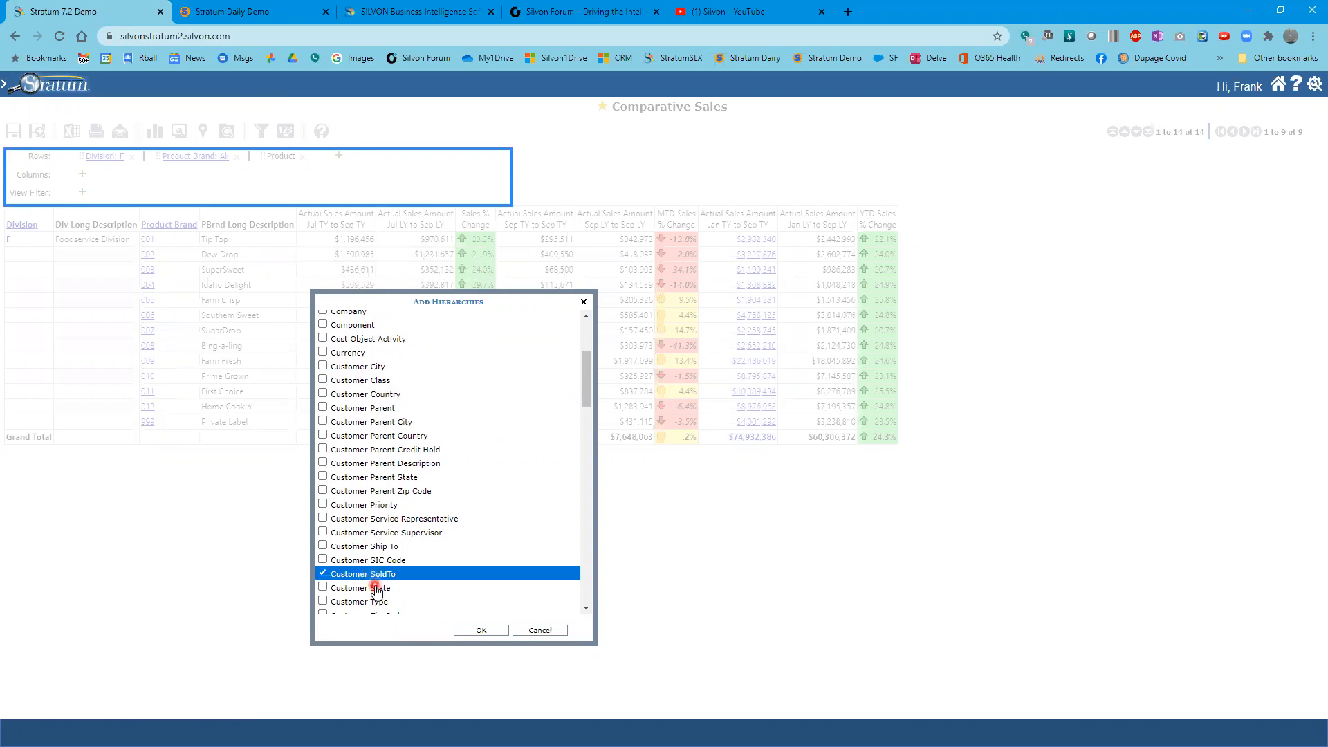
pyautogui.click(374, 587)
pyautogui.click(486, 631)
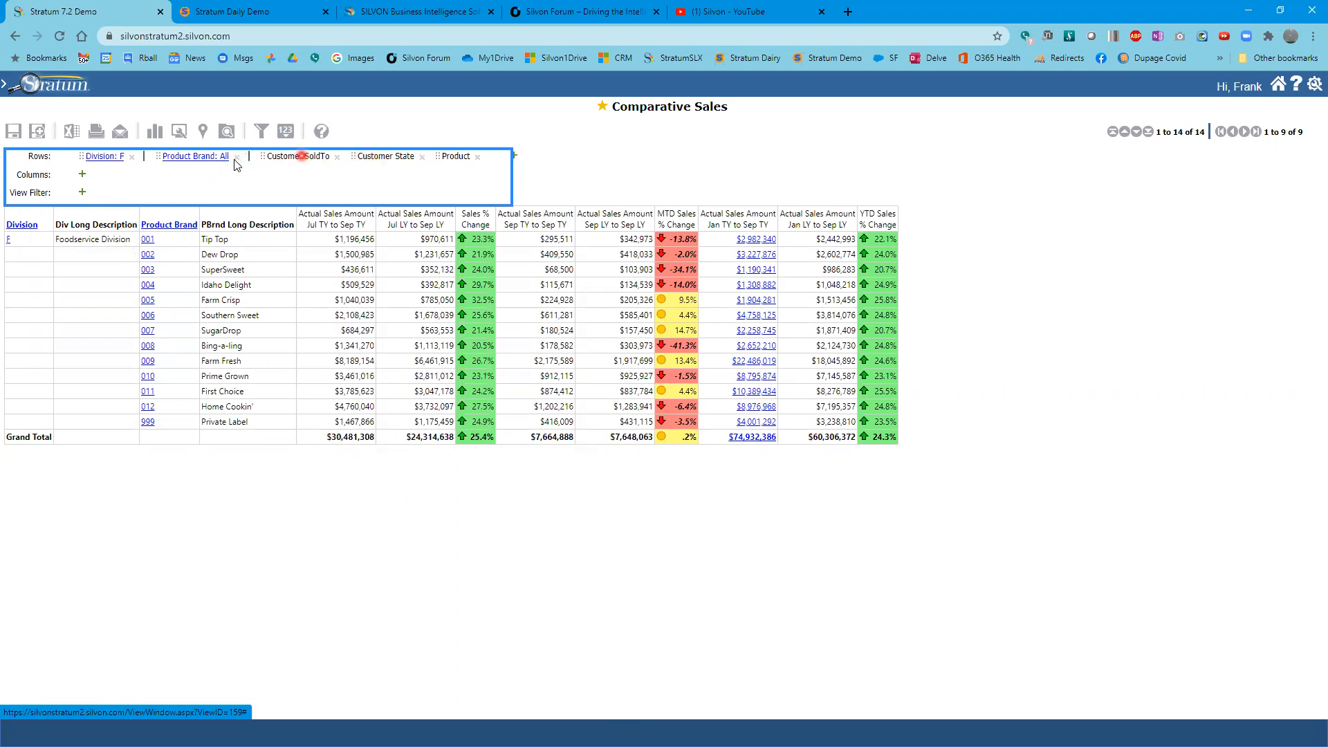
# - Reorder the row hierarchies so Customer State comes first, ahead of Division
pyautogui.click(338, 157)
pyautogui.moveTo(397, 156); pyautogui.dragTo(262, 160)
pyautogui.moveTo(294, 158); pyautogui.dragTo(43, 160)
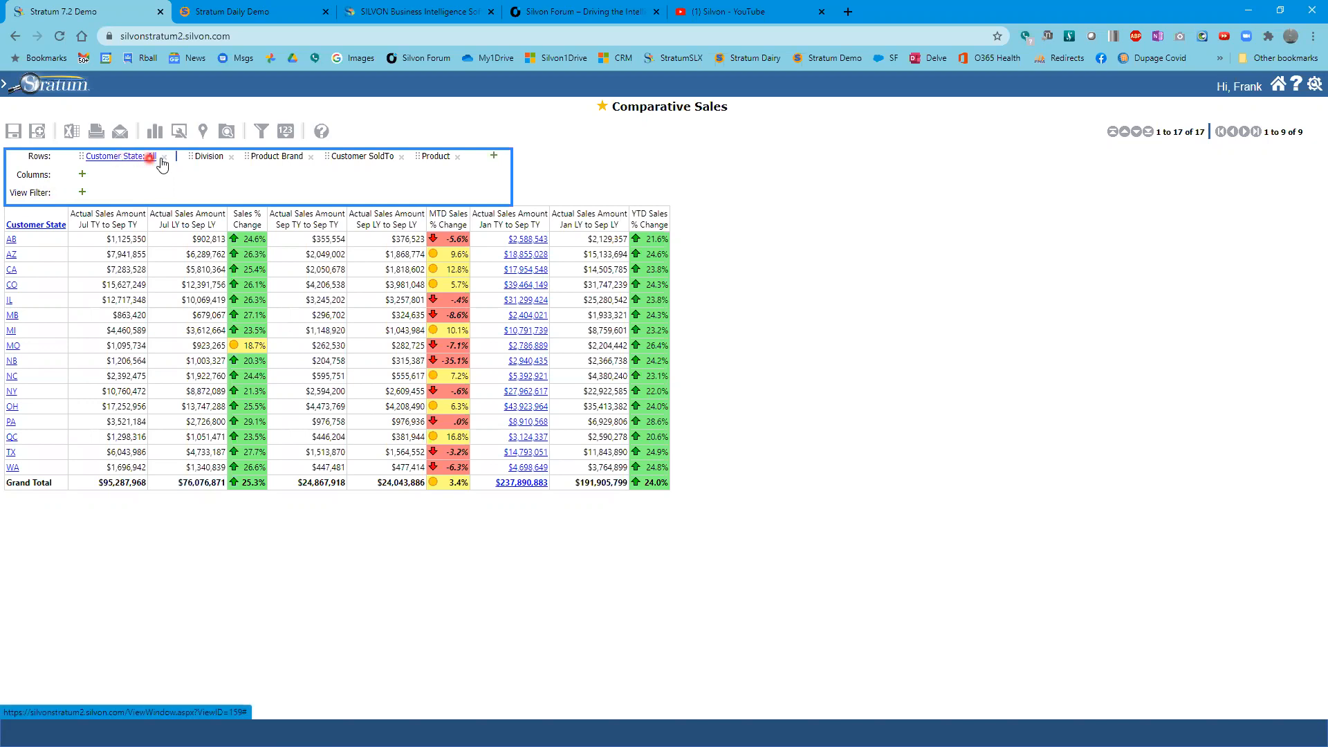
# - Add the Distribution Channel hierarchy as a view filter
pyautogui.click(81, 192)
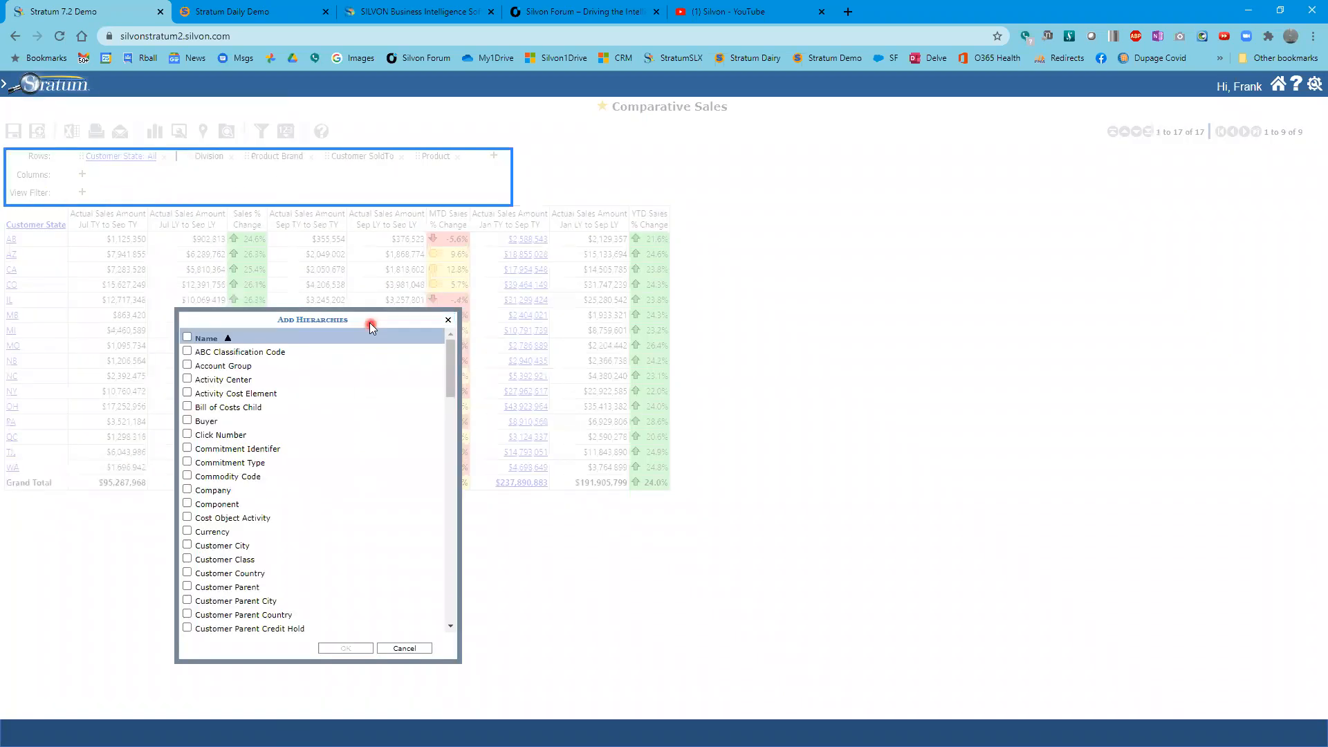
pyautogui.scroll(-10, 318, 415)
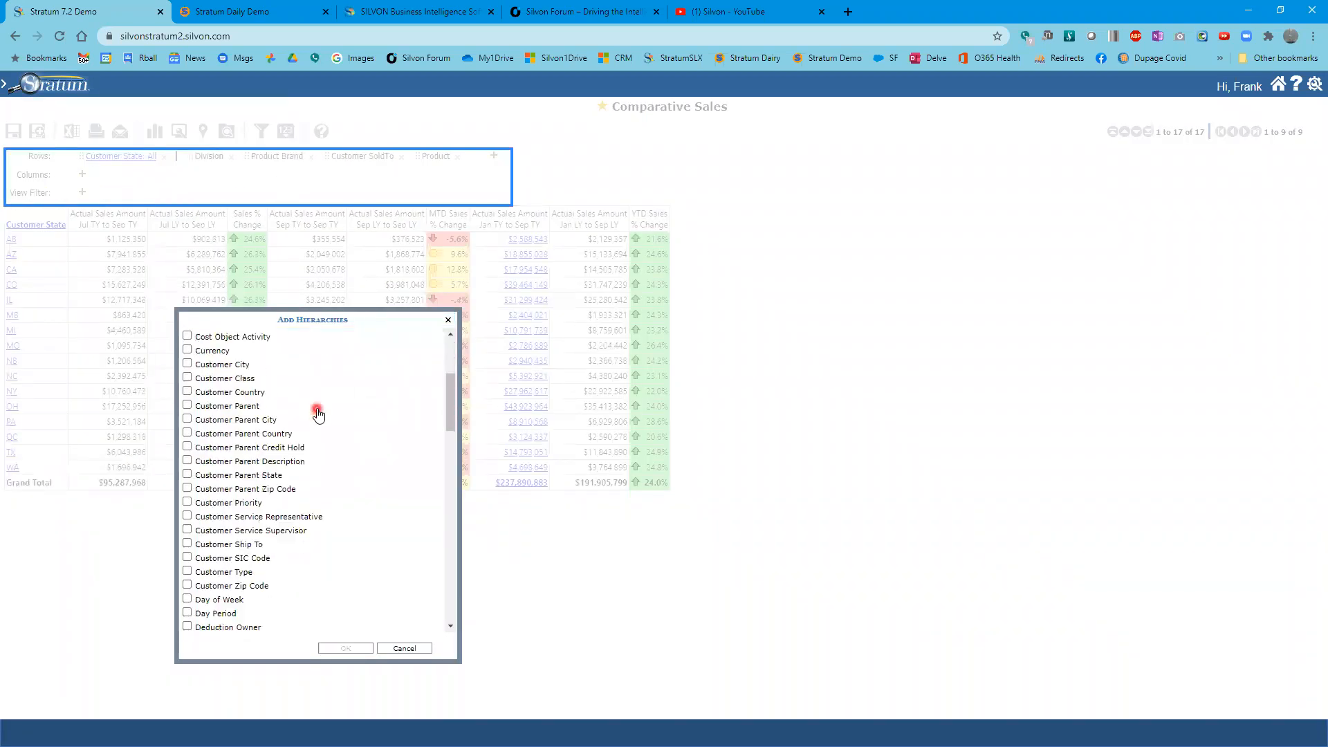
pyautogui.scroll(-3, 319, 416)
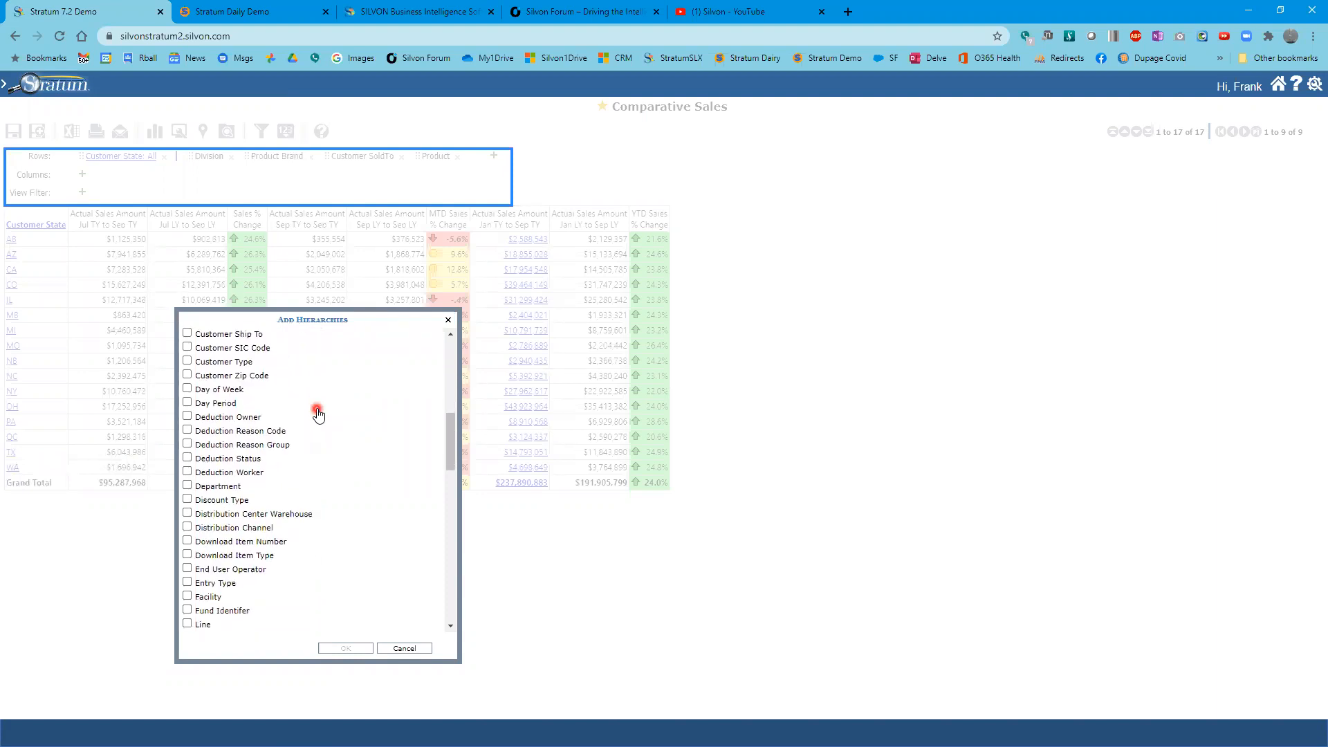
pyautogui.click(249, 459)
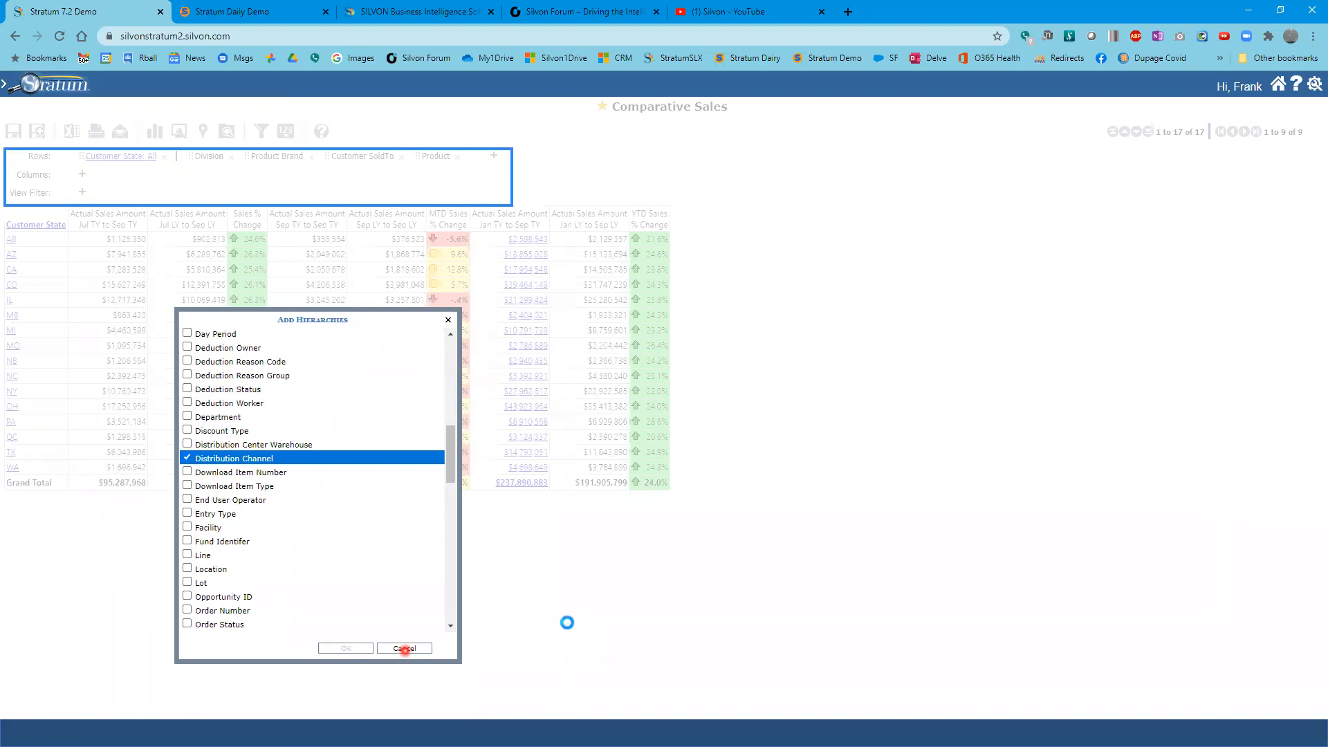
pyautogui.click(349, 649)
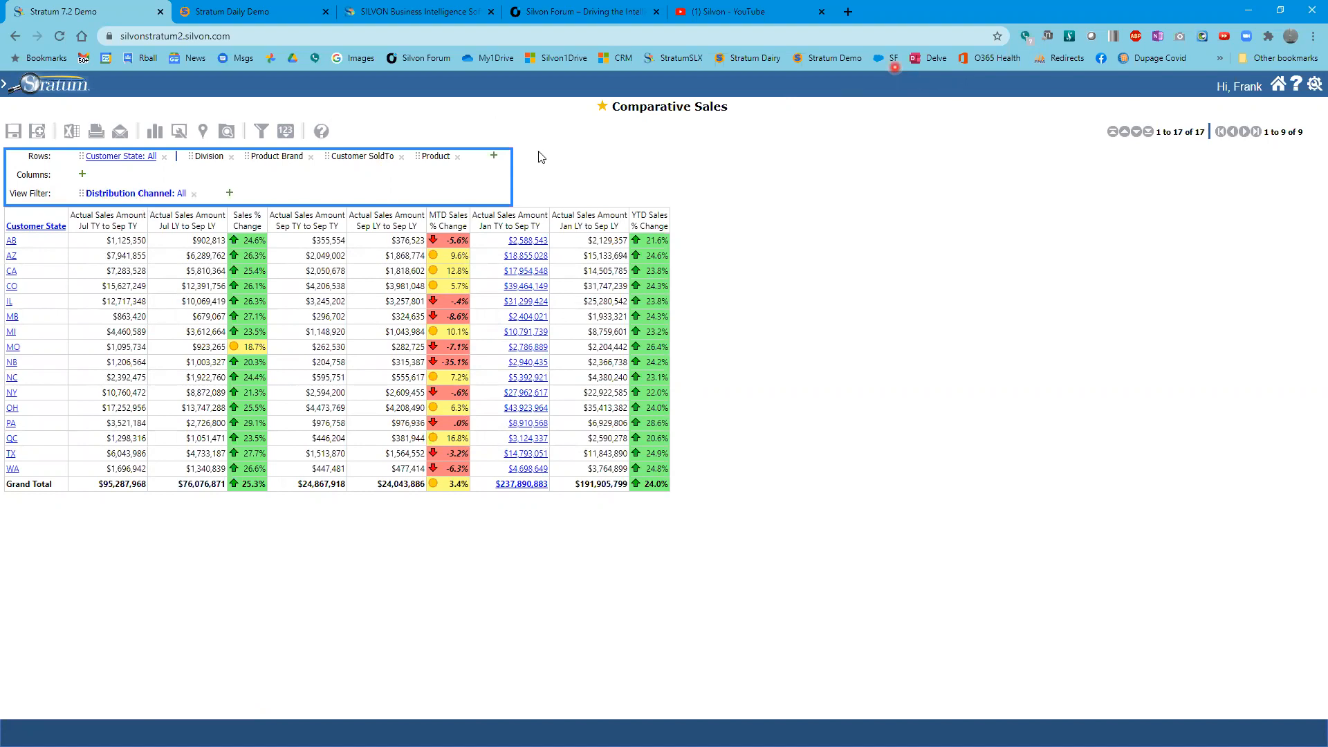
# - Filter Distribution Channel to include only INB (Indirect - Broker) and INW (Indirect - Wholesaler)
pyautogui.click(265, 132)
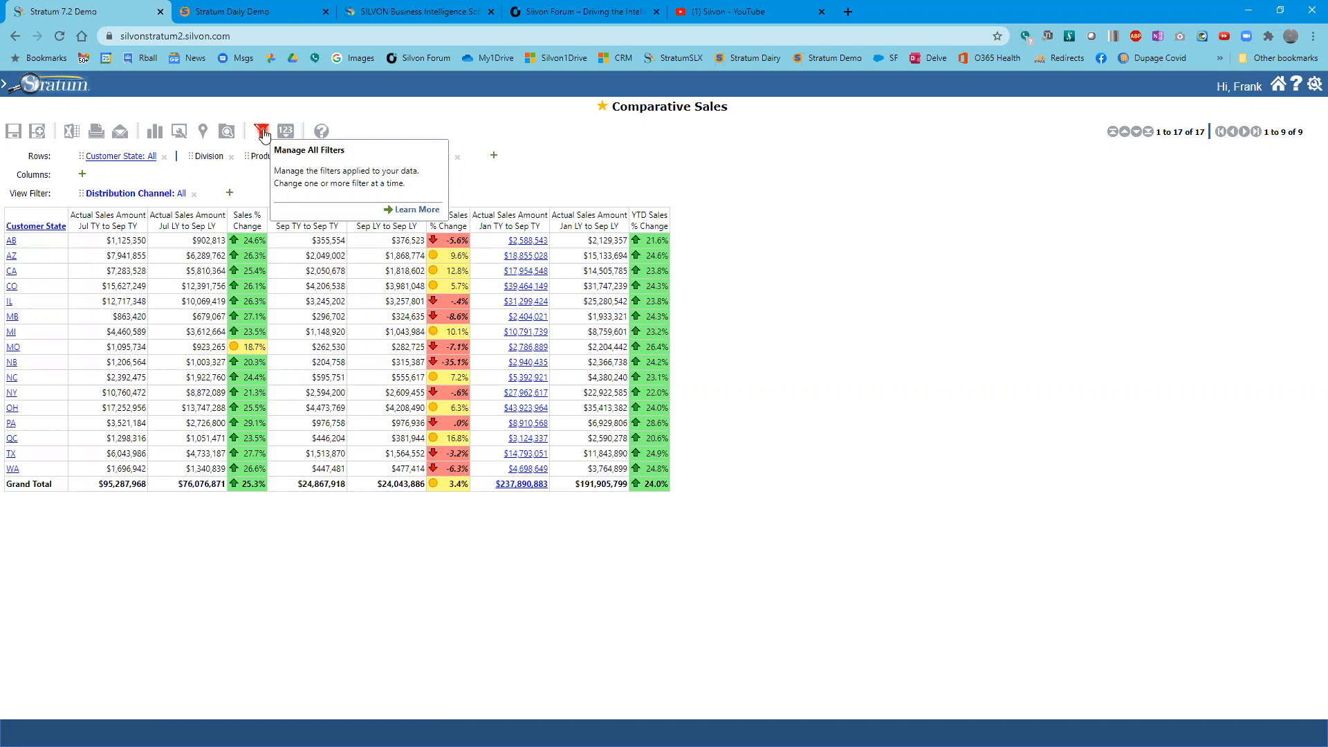
pyautogui.click(125, 195)
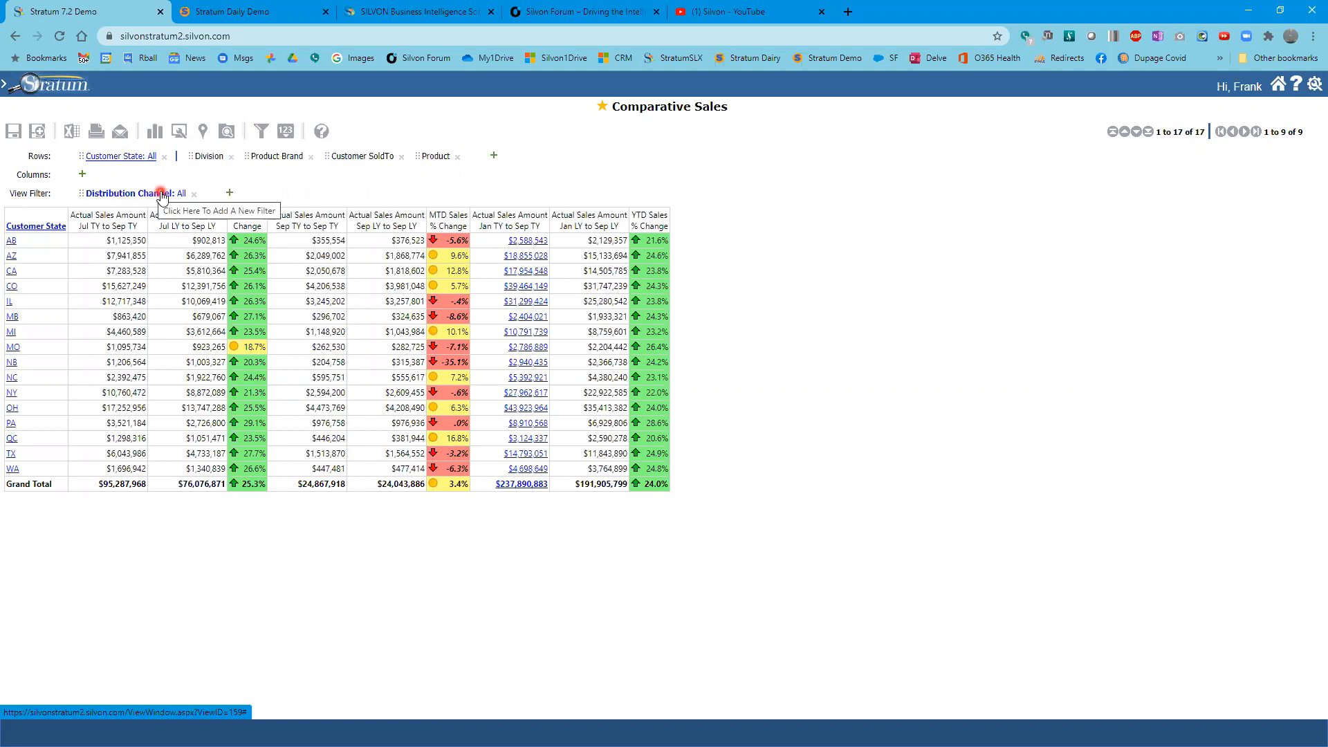
pyautogui.click(261, 130)
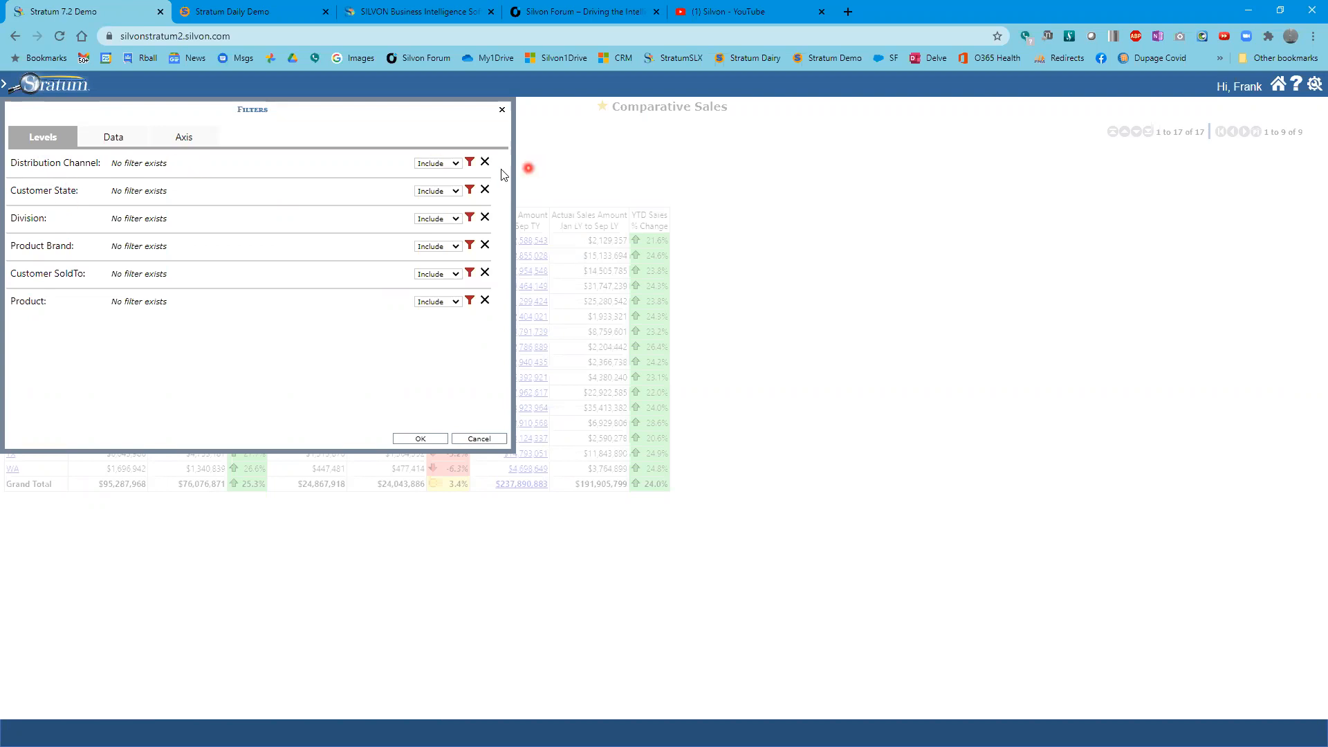
pyautogui.click(470, 163)
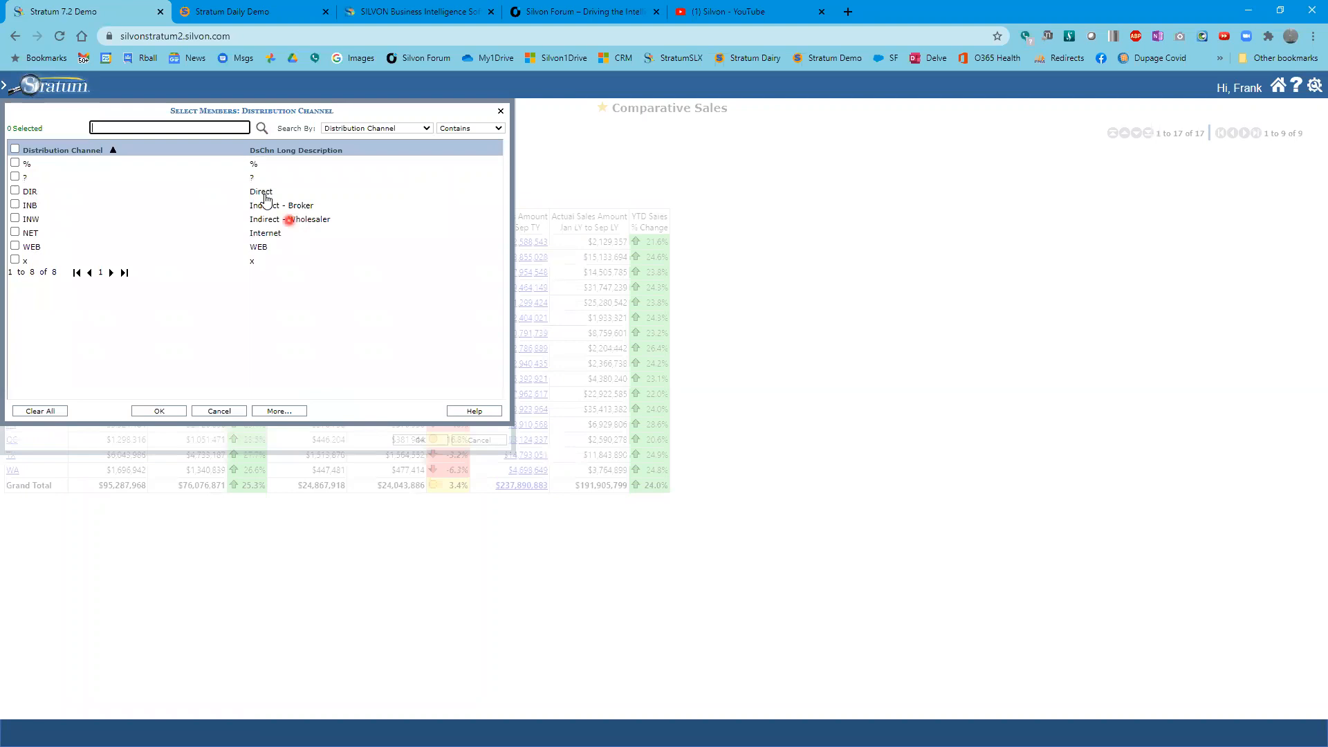
pyautogui.click(15, 218)
pyautogui.click(15, 205)
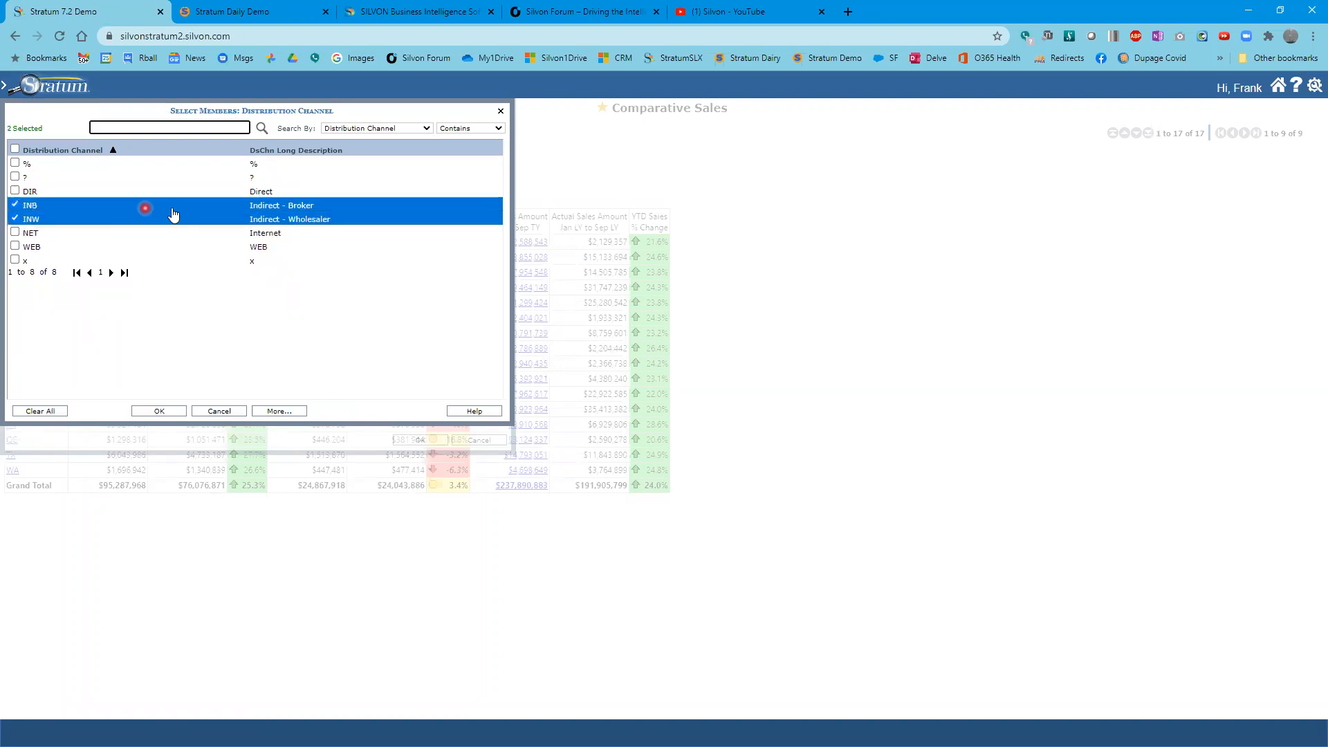
pyautogui.click(160, 412)
pyautogui.click(421, 441)
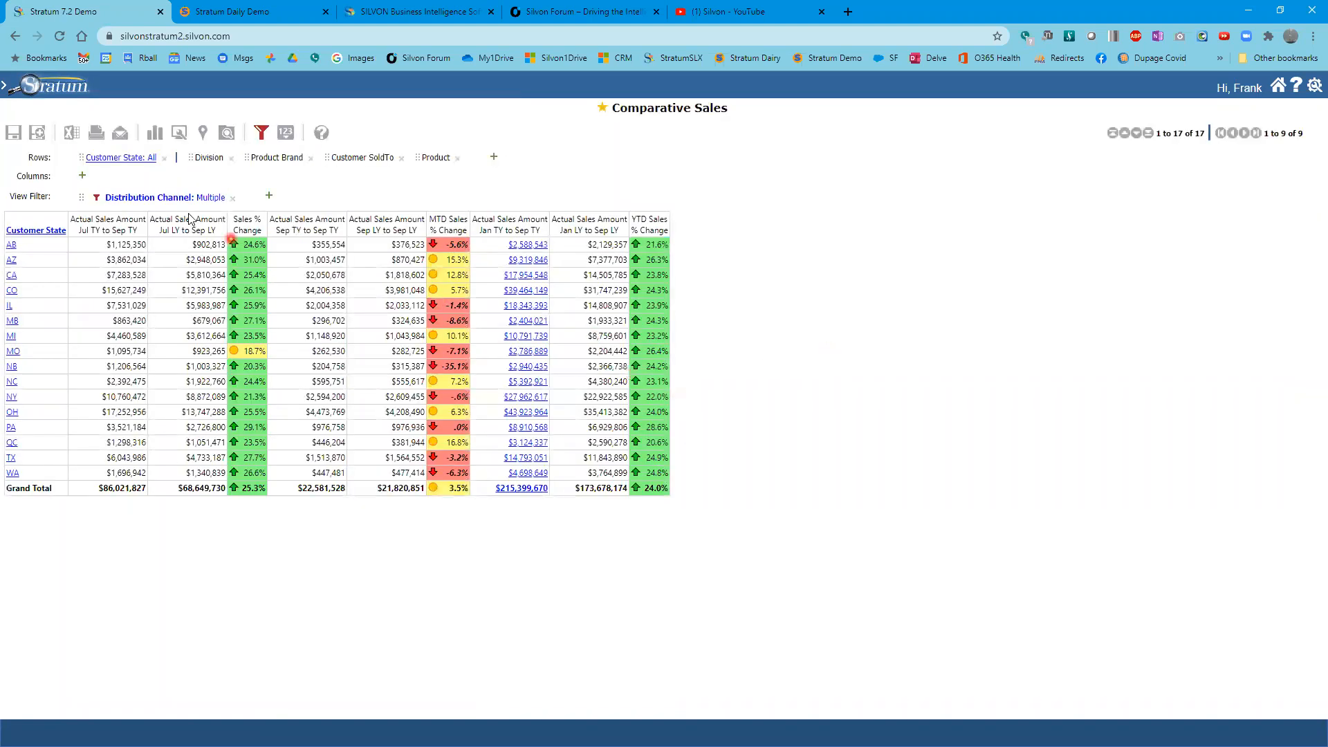
# - Move the Distribution Channel filter onto the columns and then back to the view filter
pyautogui.click(196, 199)
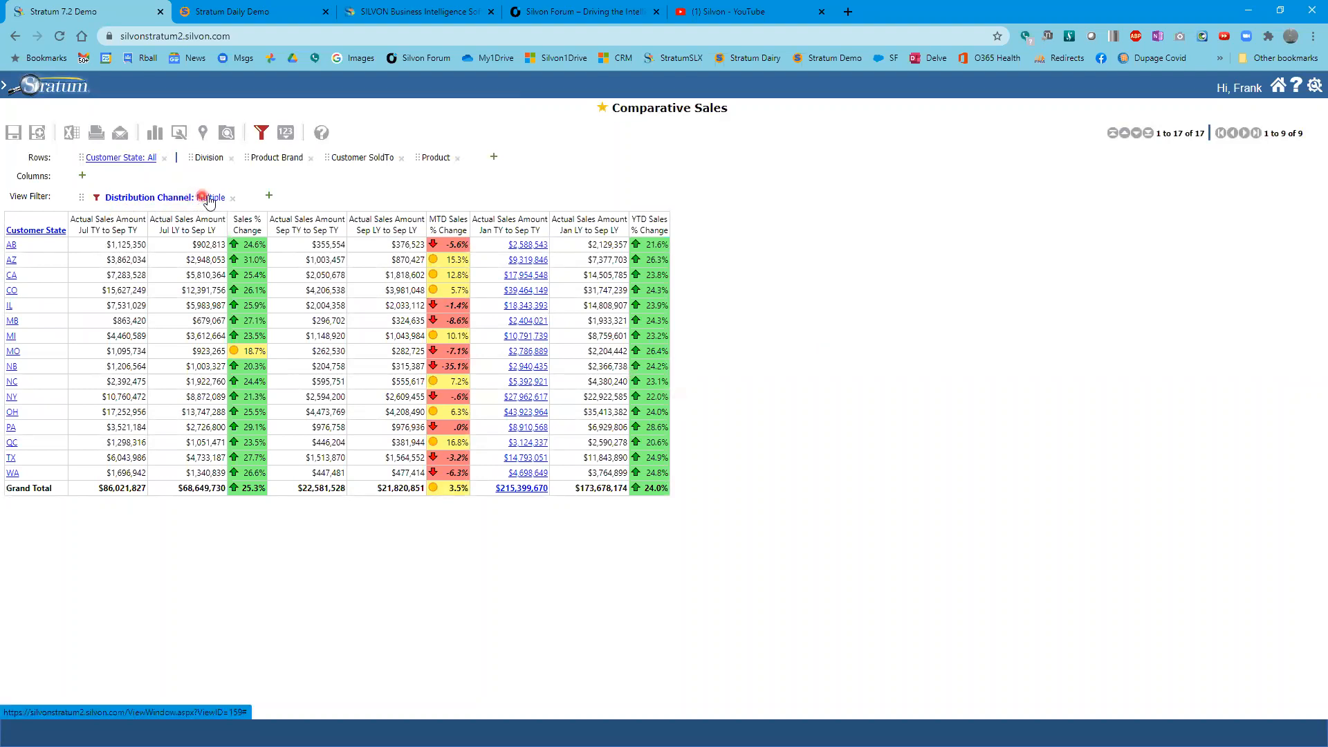
pyautogui.moveTo(209, 202)
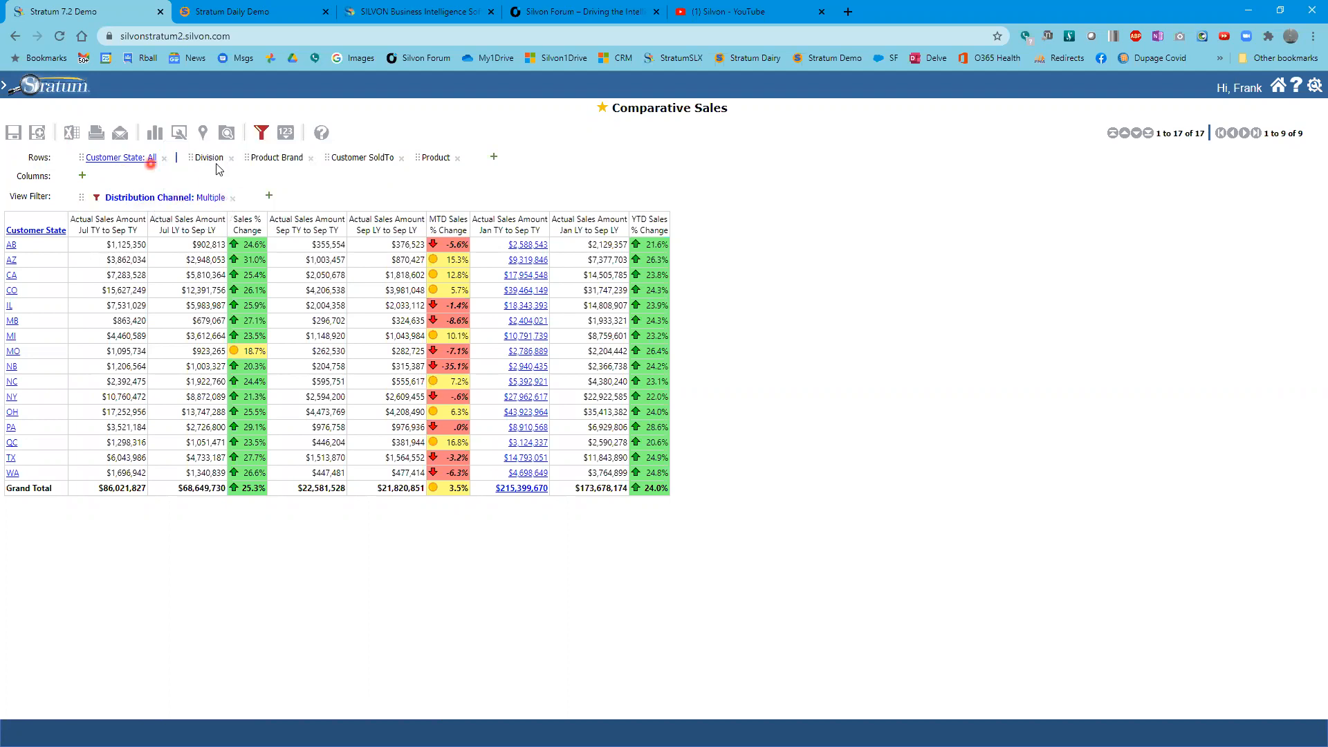
pyautogui.moveTo(152, 199); pyautogui.dragTo(35, 182)
pyautogui.click(207, 265)
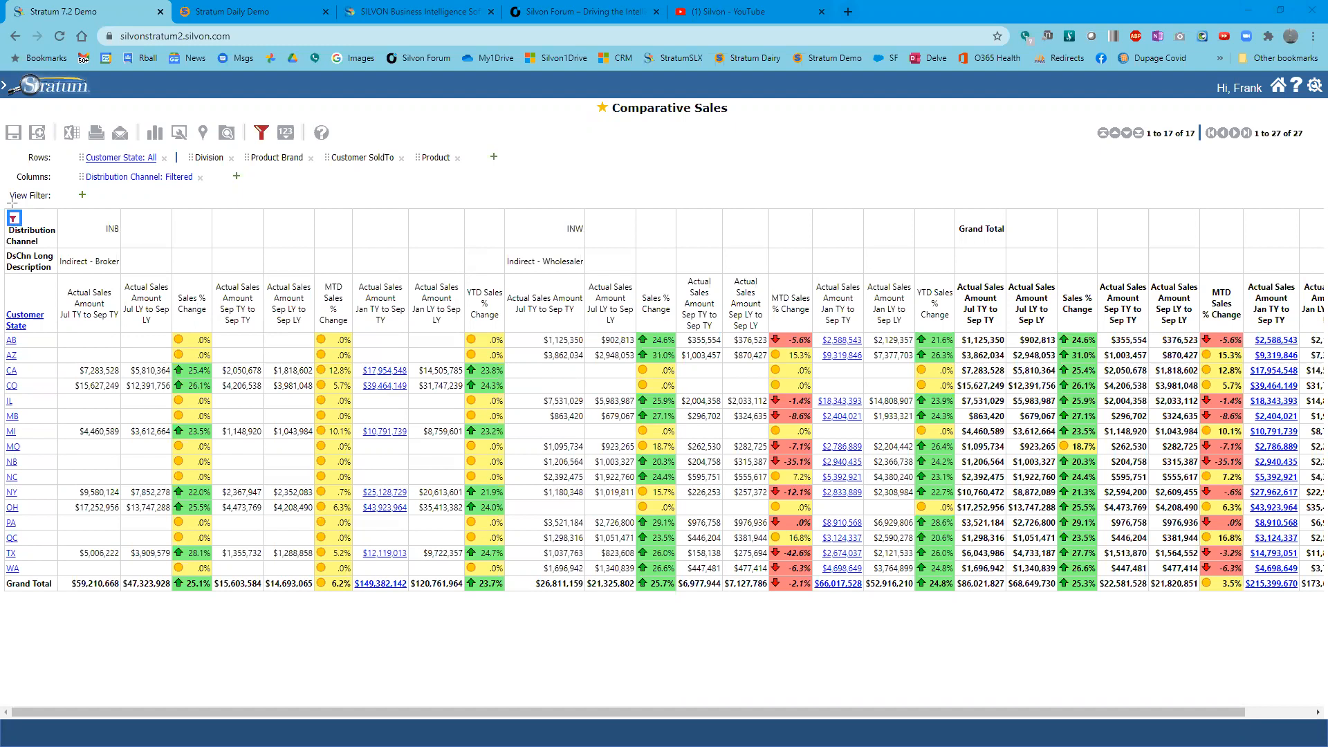
pyautogui.moveTo(10, 204); pyautogui.dragTo(1020, 274)
pyautogui.moveTo(155, 177); pyautogui.dragTo(34, 198)
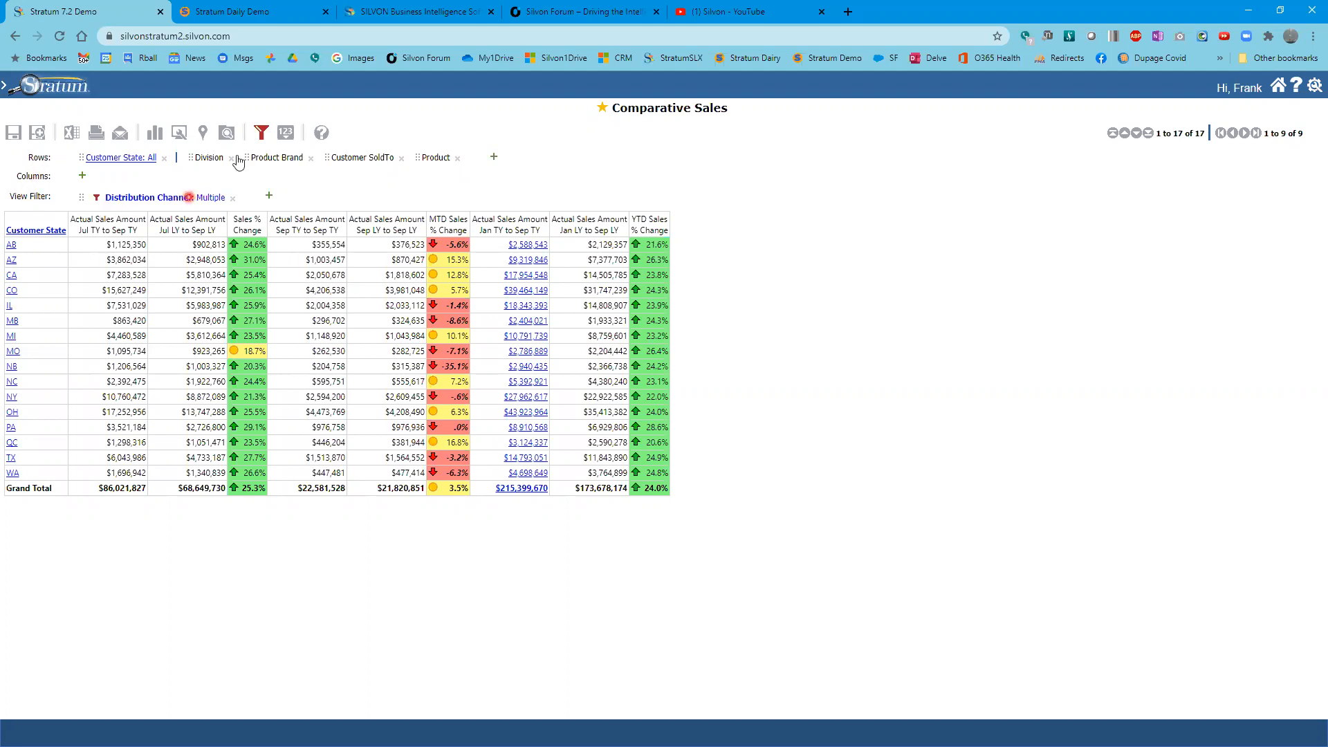
# - Open the filters overview to review the filters applied to the view, then close it
pyautogui.click(257, 132)
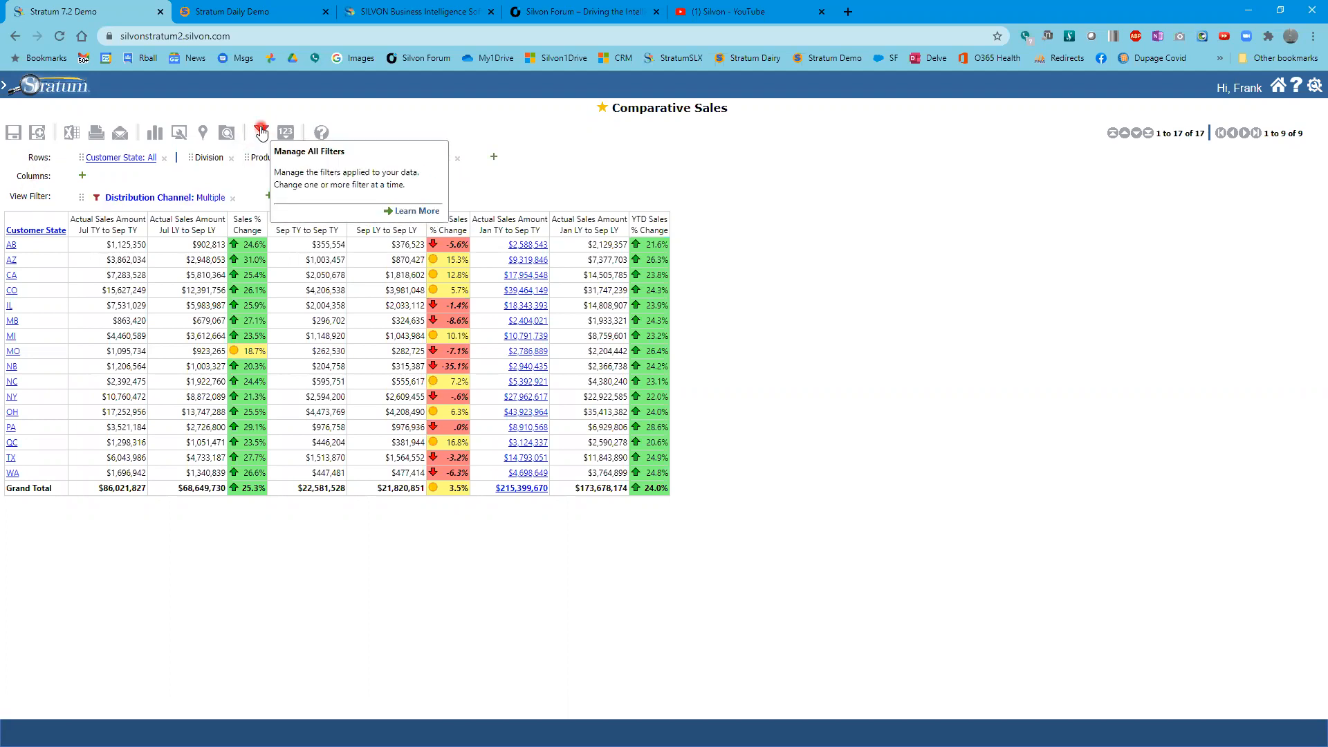
pyautogui.click(261, 131)
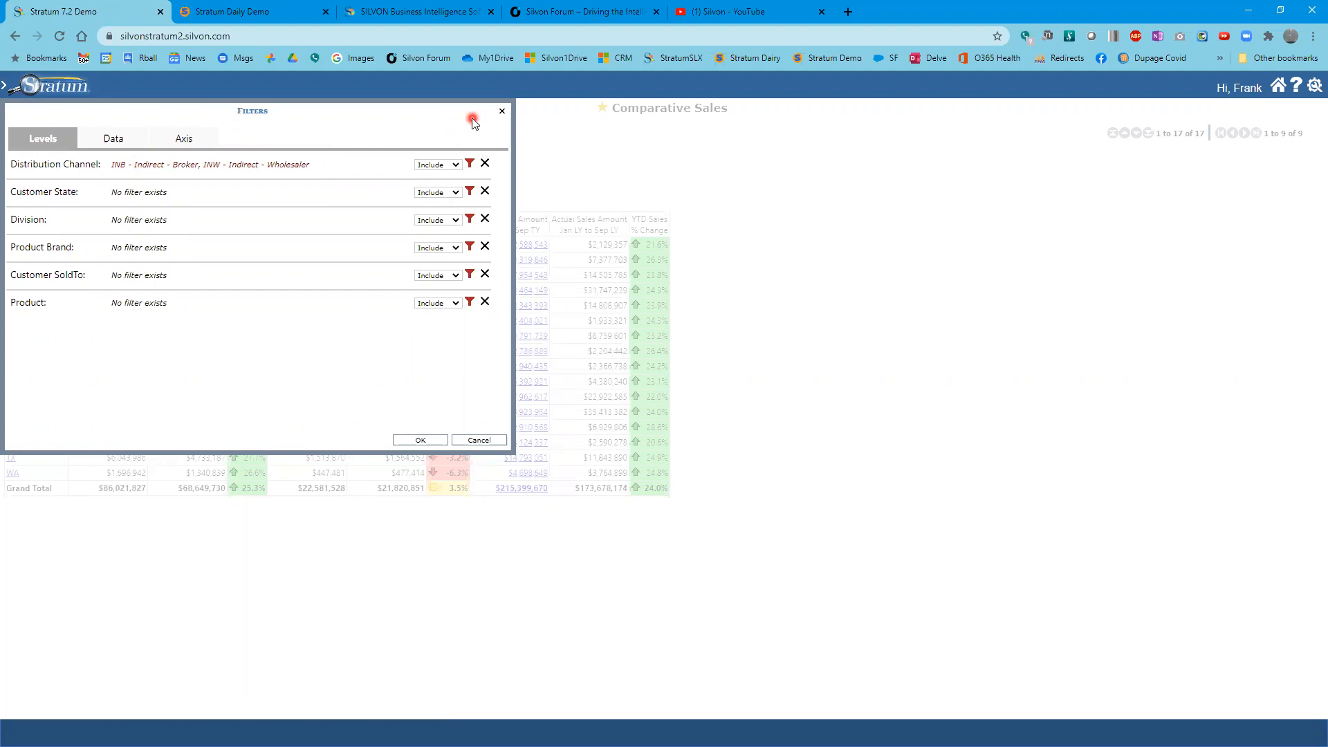
pyautogui.click(499, 114)
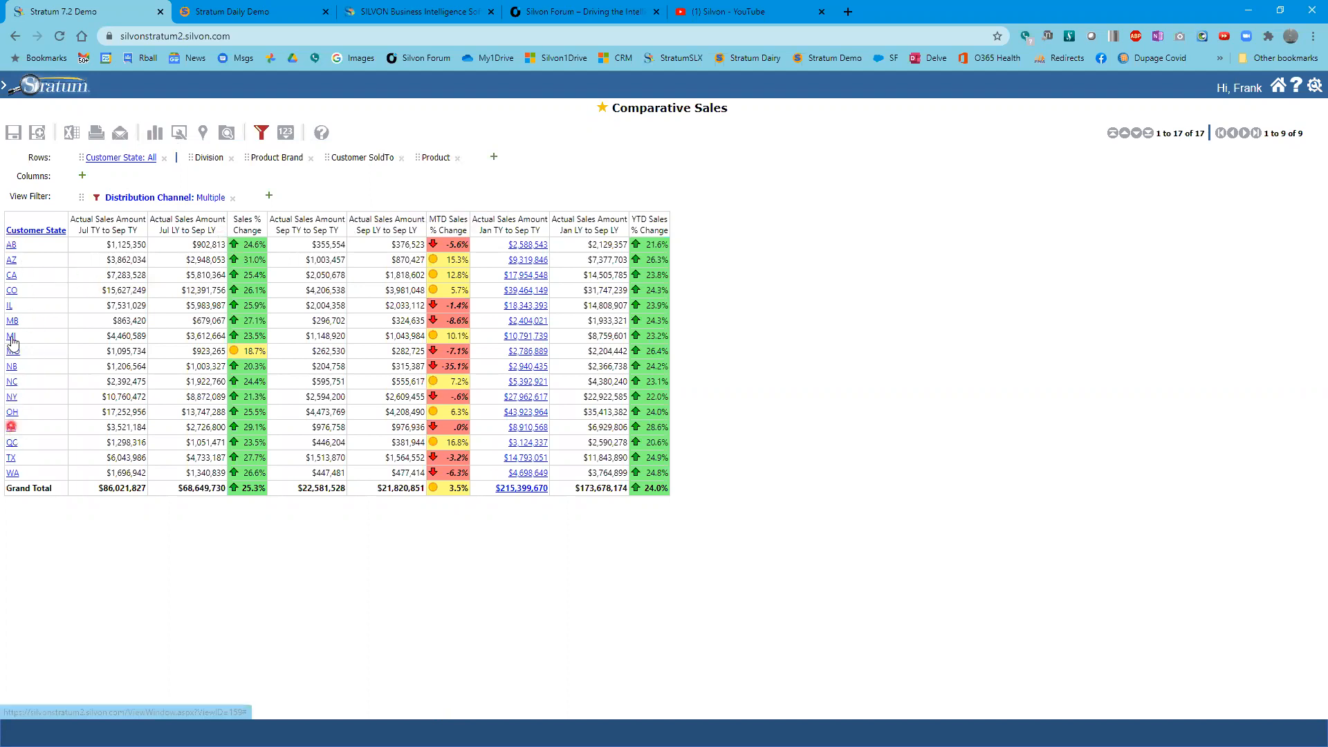
# - Drill into the IL customer state and move Customer SoldTo directly after Customer State in the rows
pyautogui.click(9, 311)
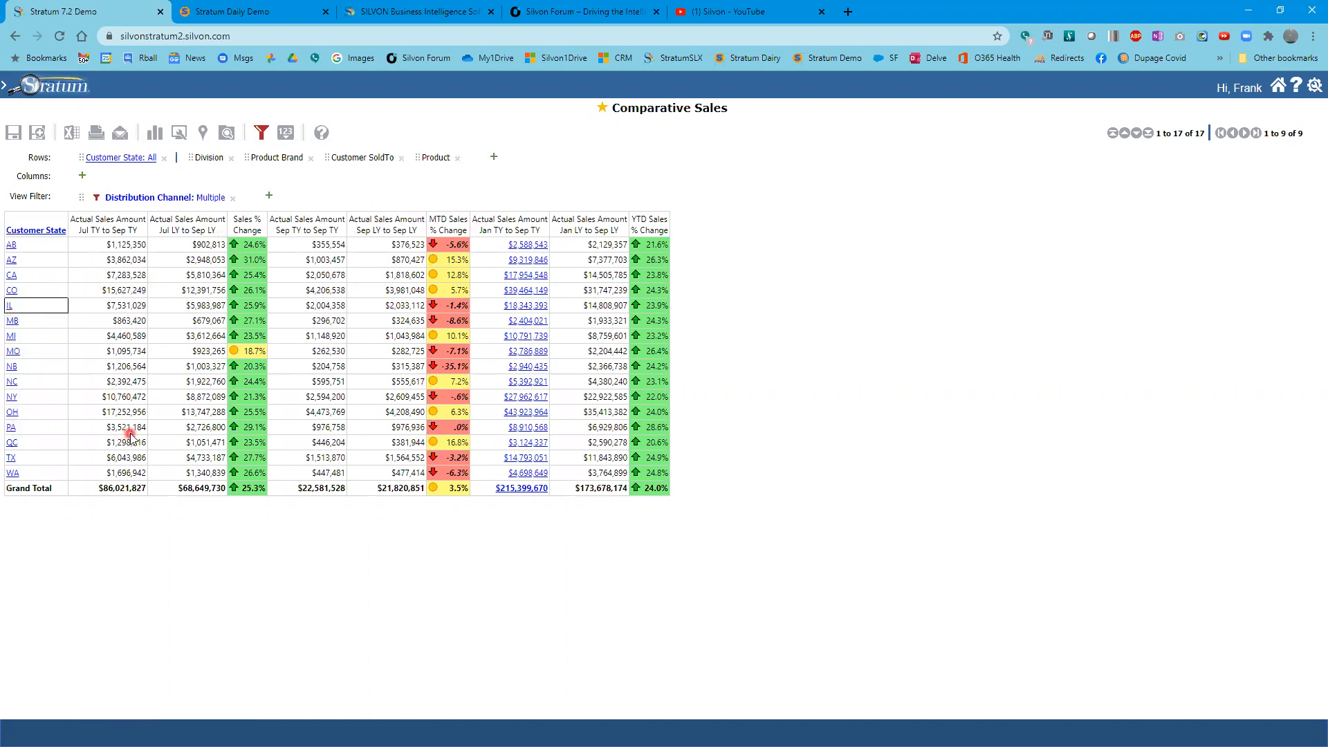
pyautogui.click(9, 307)
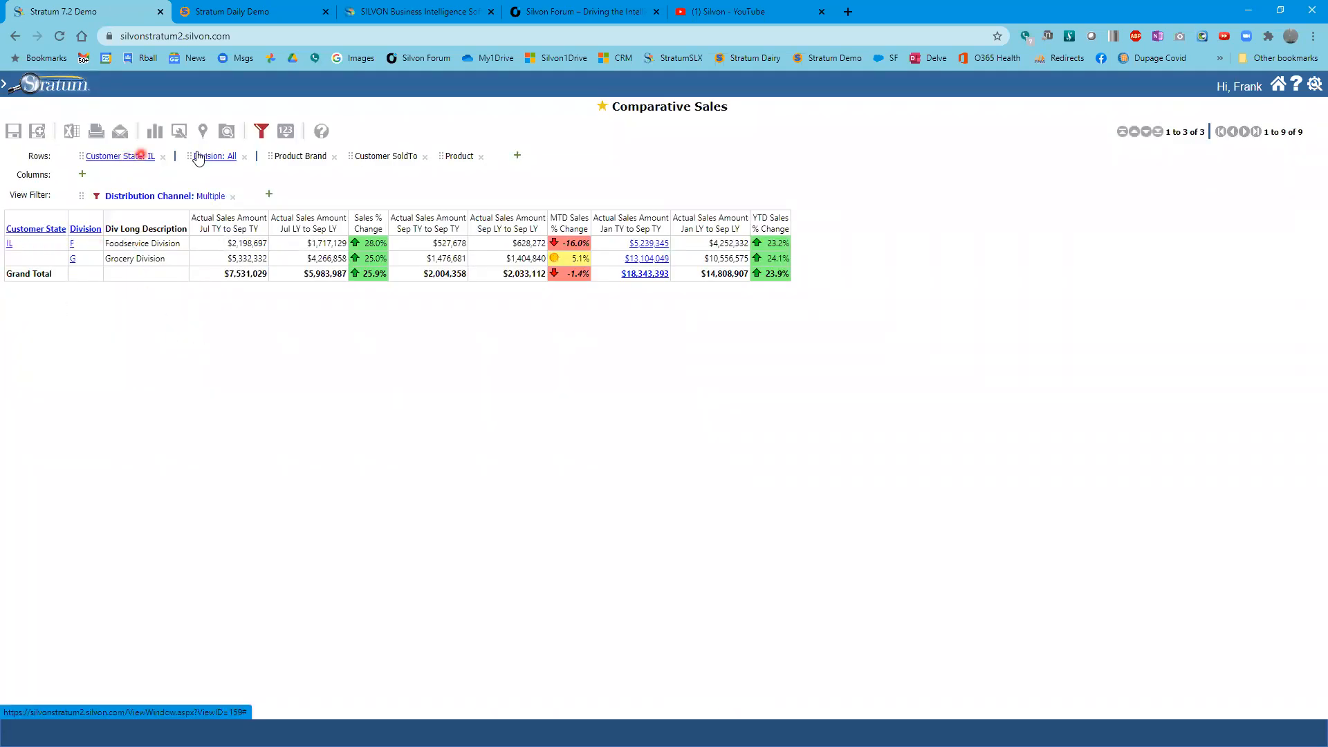
pyautogui.click(390, 159)
pyautogui.moveTo(390, 158); pyautogui.dragTo(179, 165)
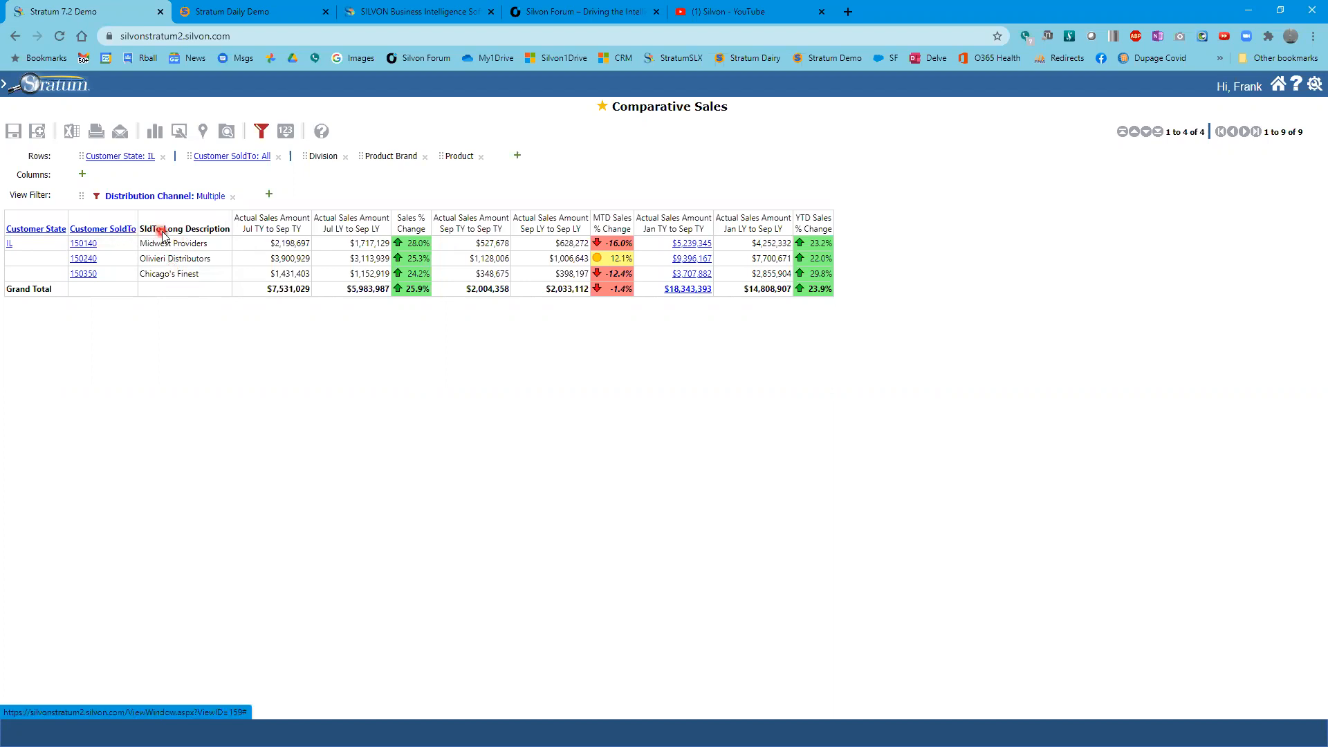
# - Add SldTo Email Address and SldTo URL Address as attribute relationships of Customer SoldTo
pyautogui.rightClick(107, 235)
pyautogui.moveTo(97, 269)
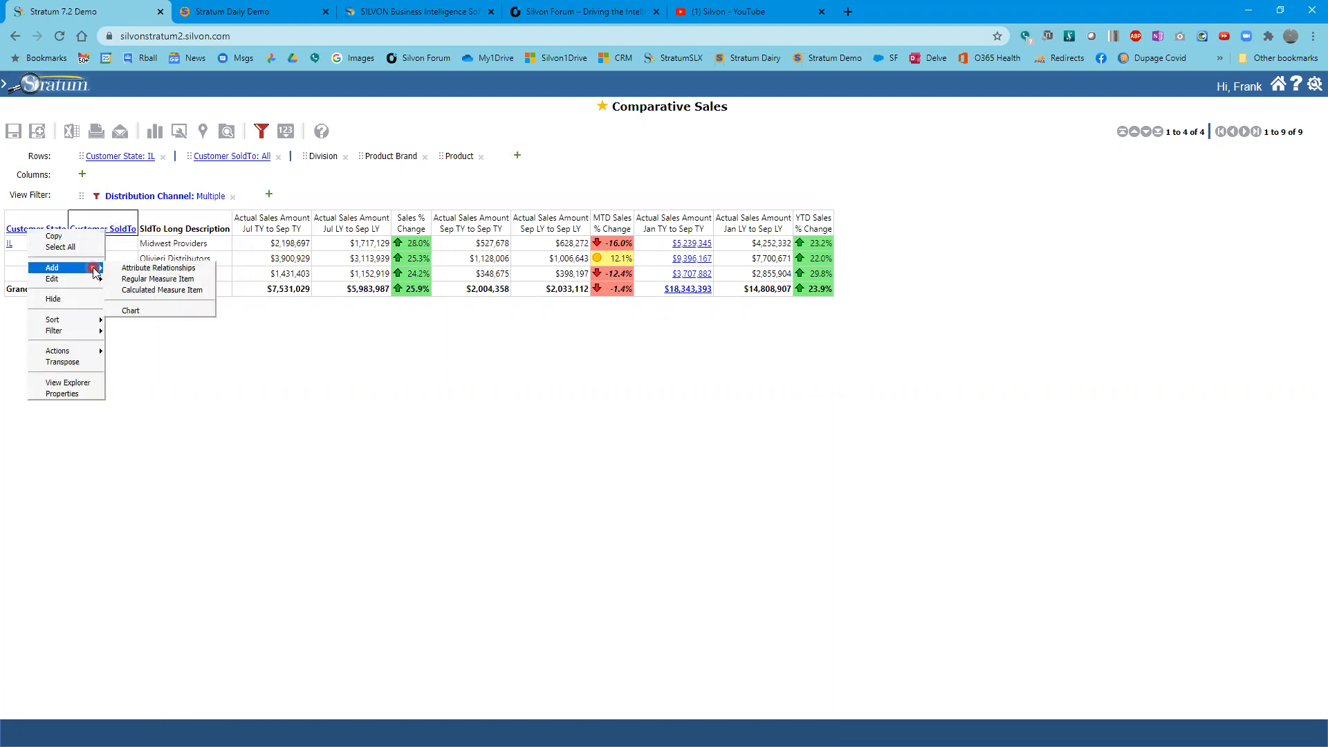
pyautogui.click(137, 268)
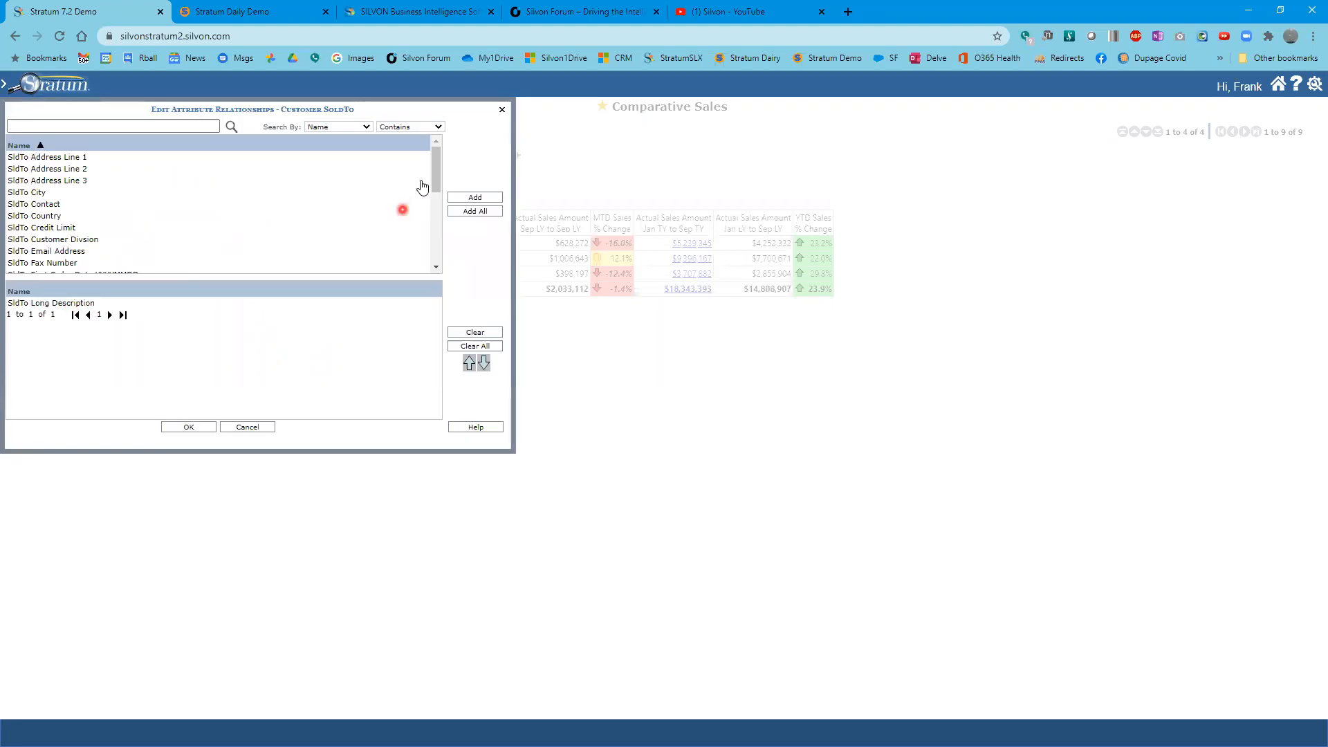
pyautogui.moveTo(322, 109); pyautogui.dragTo(673, 223)
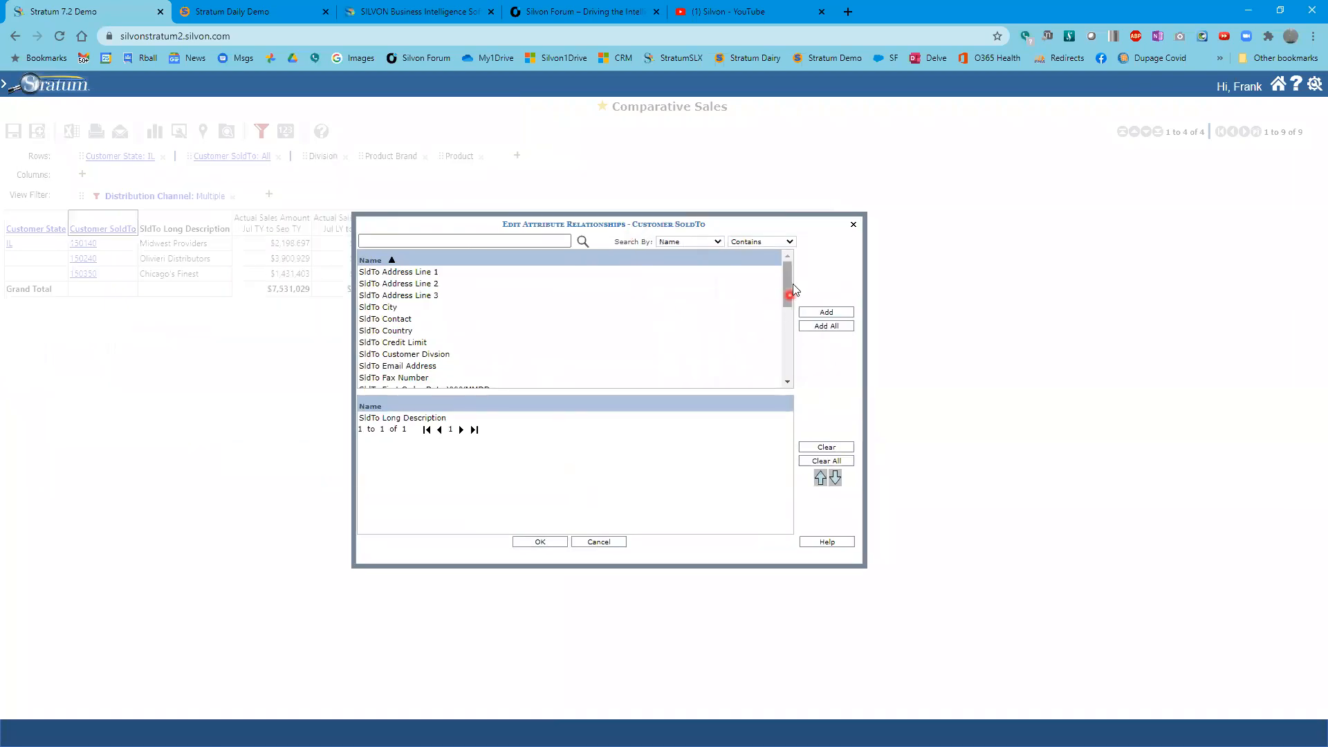
pyautogui.moveTo(792, 286)
pyautogui.mouseDown()
pyautogui.moveTo(802, 383)
pyautogui.moveTo(793, 351)
pyautogui.moveTo(765, 350)
pyautogui.moveTo(795, 343)
pyautogui.moveTo(804, 298)
pyautogui.mouseUp()
pyautogui.click(428, 370)
pyautogui.click(362, 285)
pyautogui.click(376, 296)
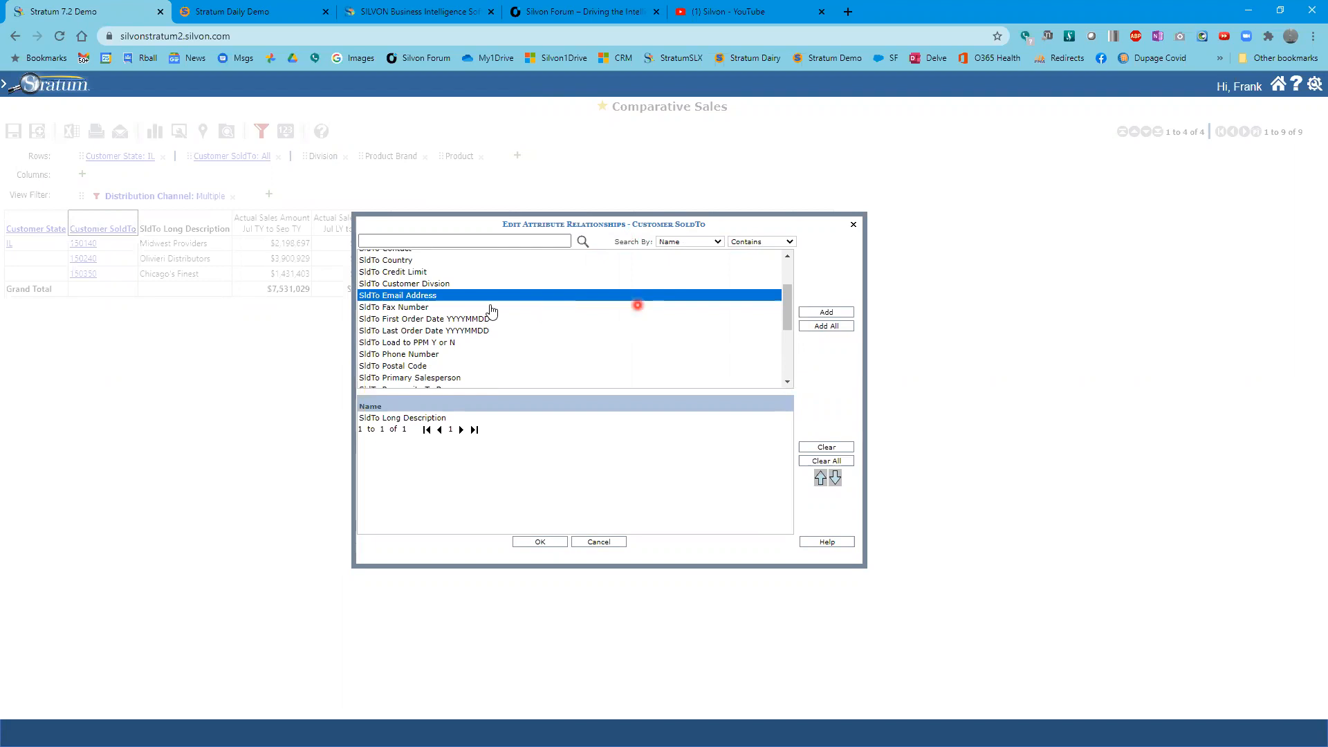
pyautogui.moveTo(787, 313)
pyautogui.mouseDown()
pyautogui.moveTo(796, 375)
pyautogui.moveTo(800, 293)
pyautogui.moveTo(797, 320)
pyautogui.mouseUp()
pyautogui.click(844, 312)
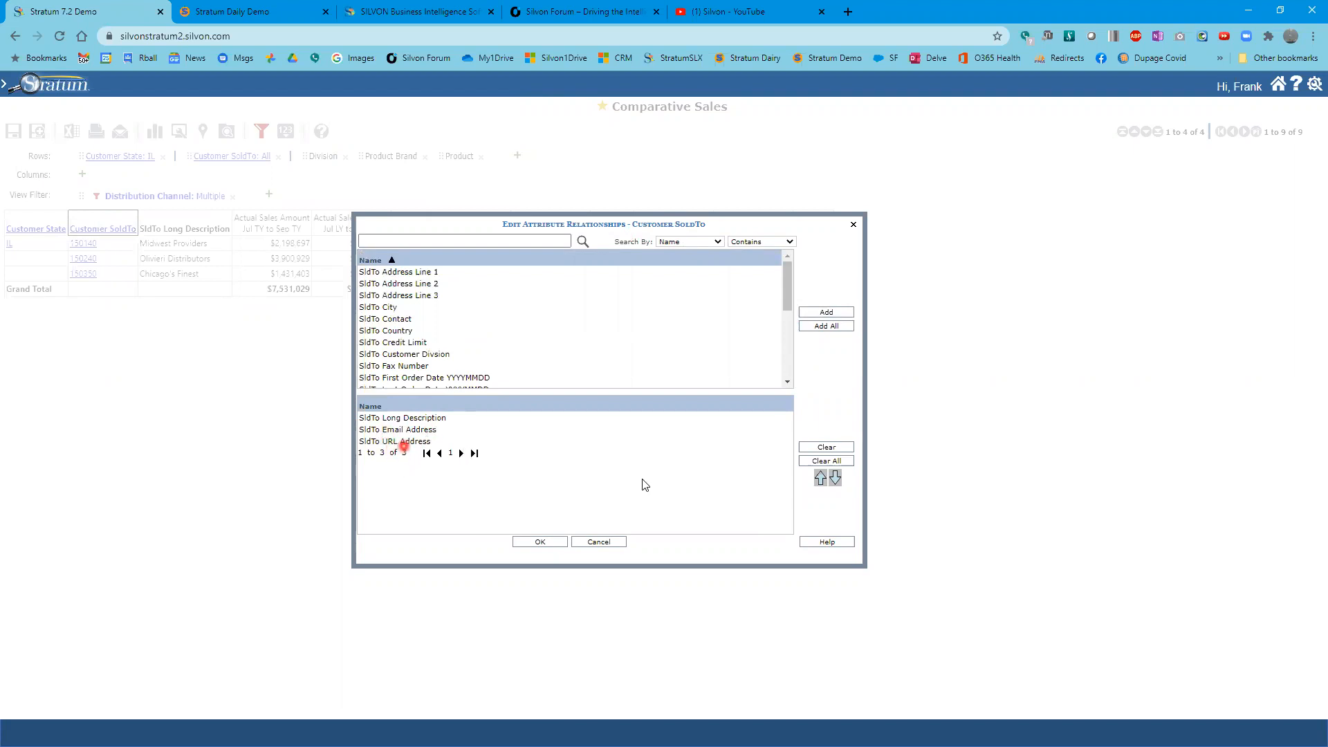
pyautogui.click(544, 543)
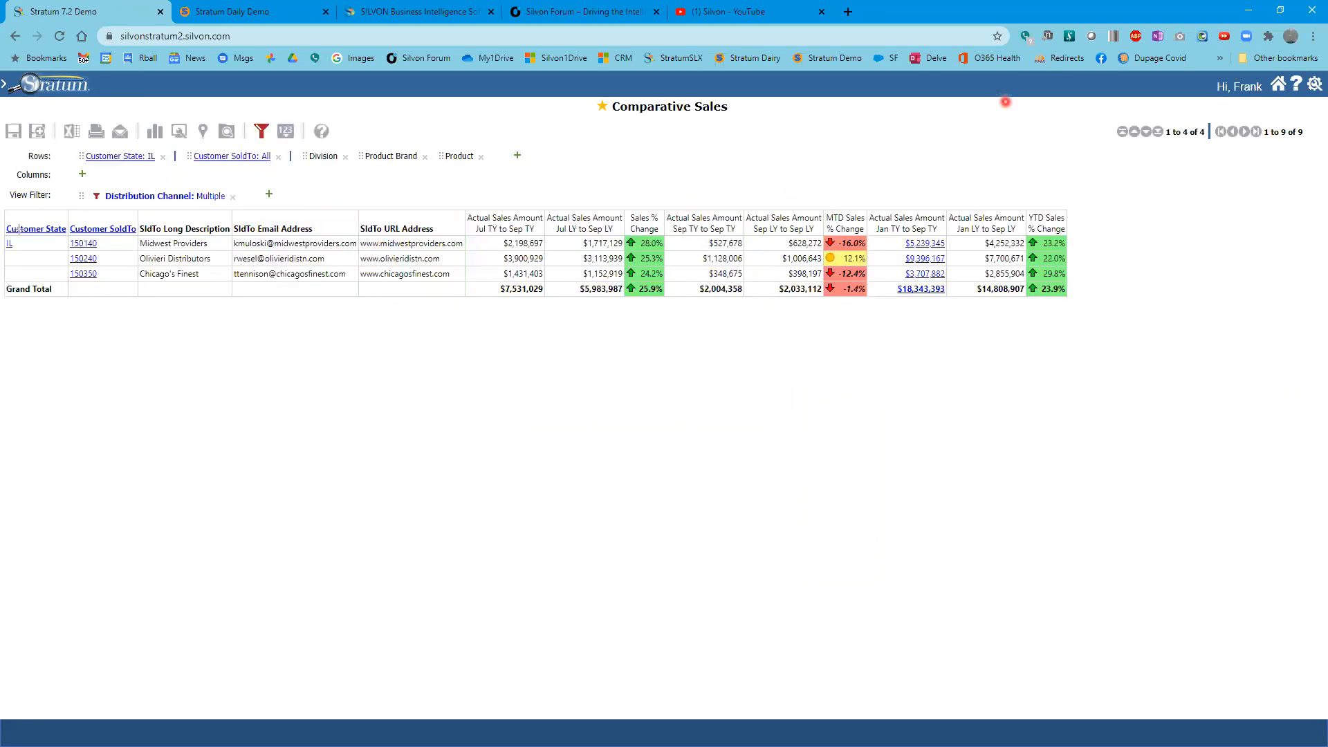
# - Move the SldTo URL Address column in front of the SldTo Email Address column
pyautogui.moveTo(70, 220); pyautogui.dragTo(470, 291)
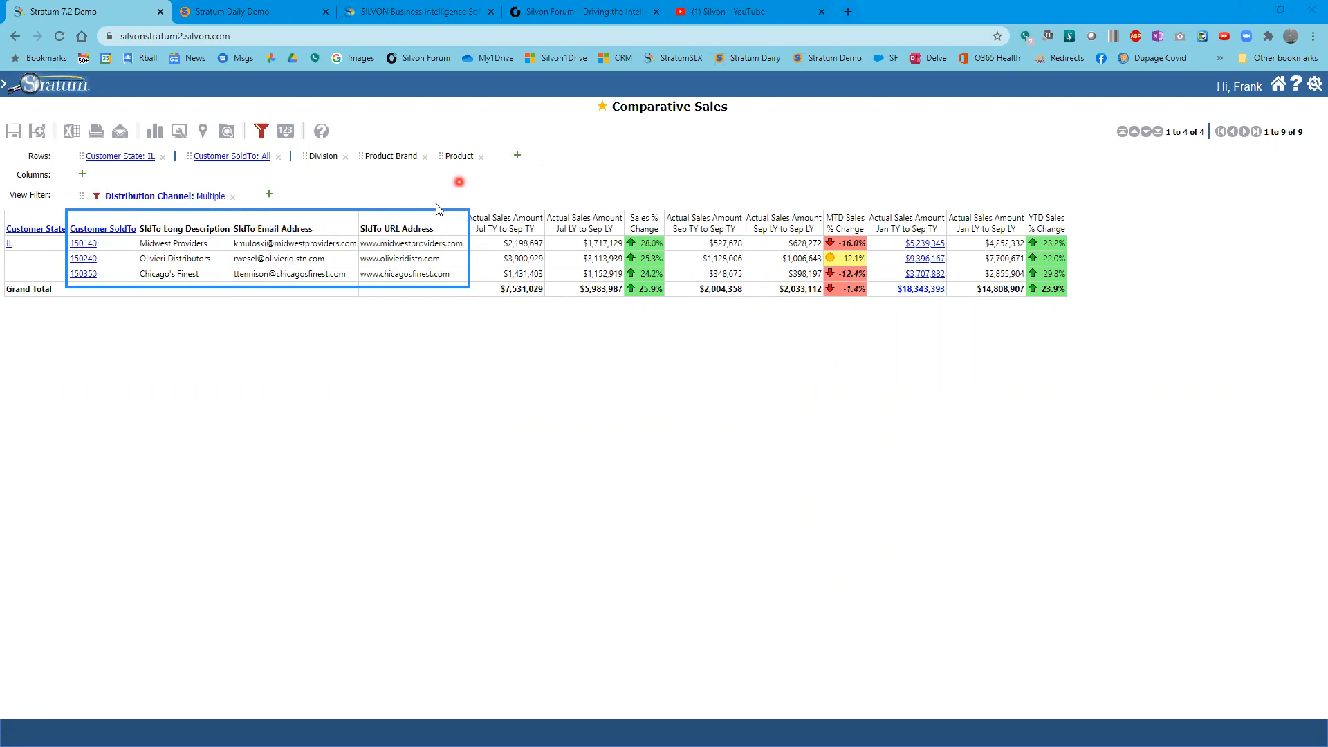
pyautogui.moveTo(394, 227); pyautogui.dragTo(227, 233)
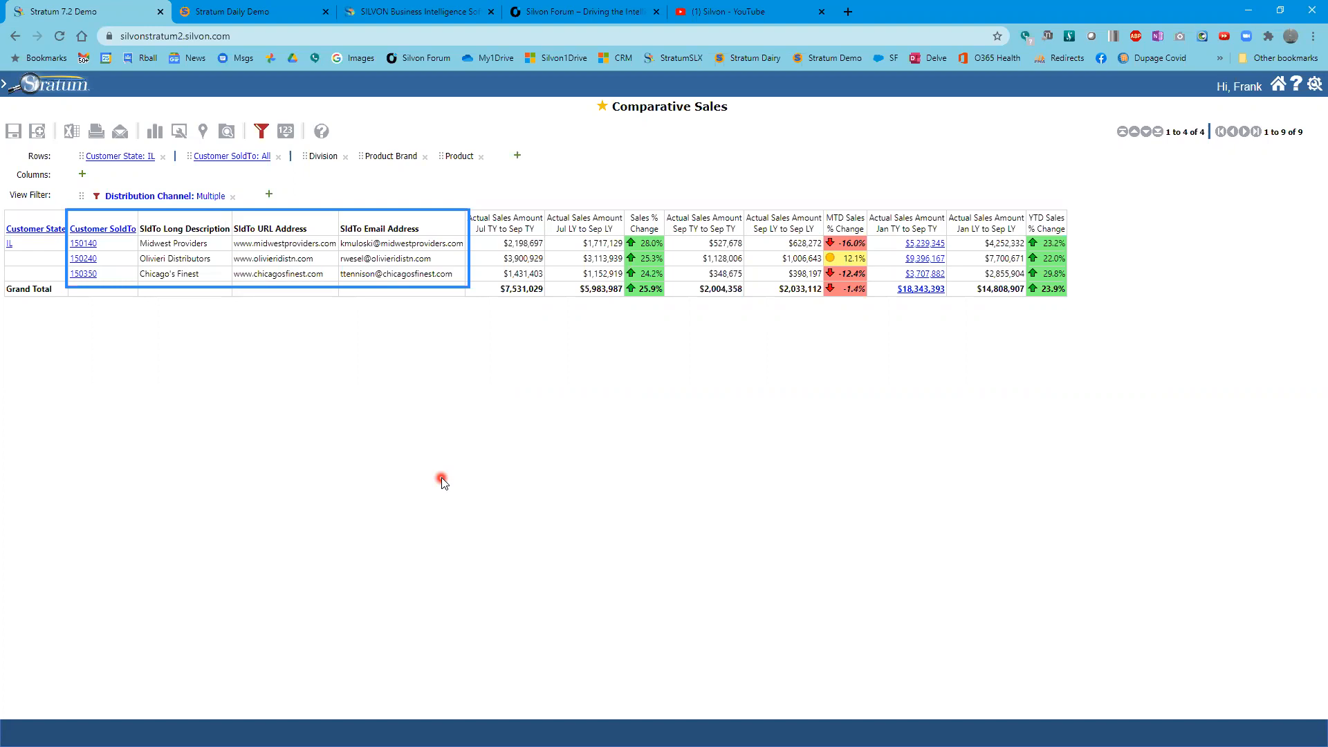
pyautogui.rightClick(109, 232)
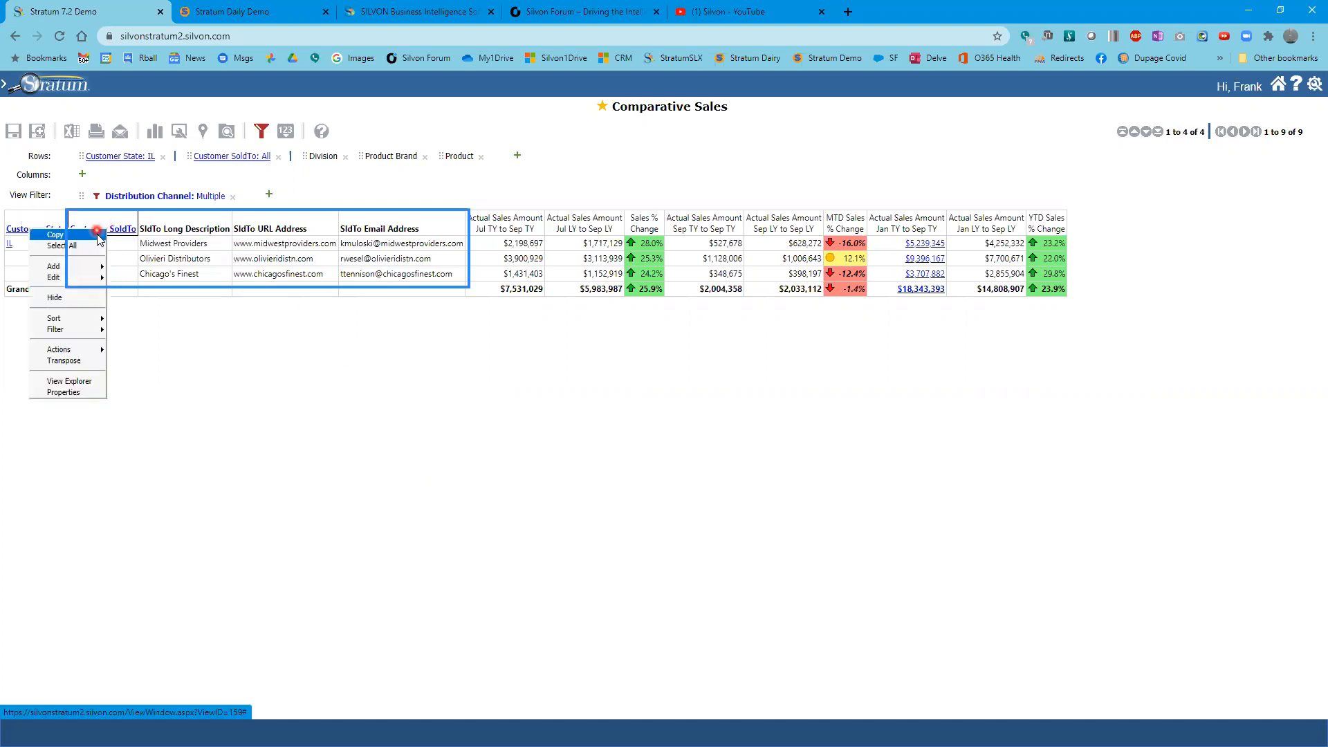
pyautogui.moveTo(97, 266)
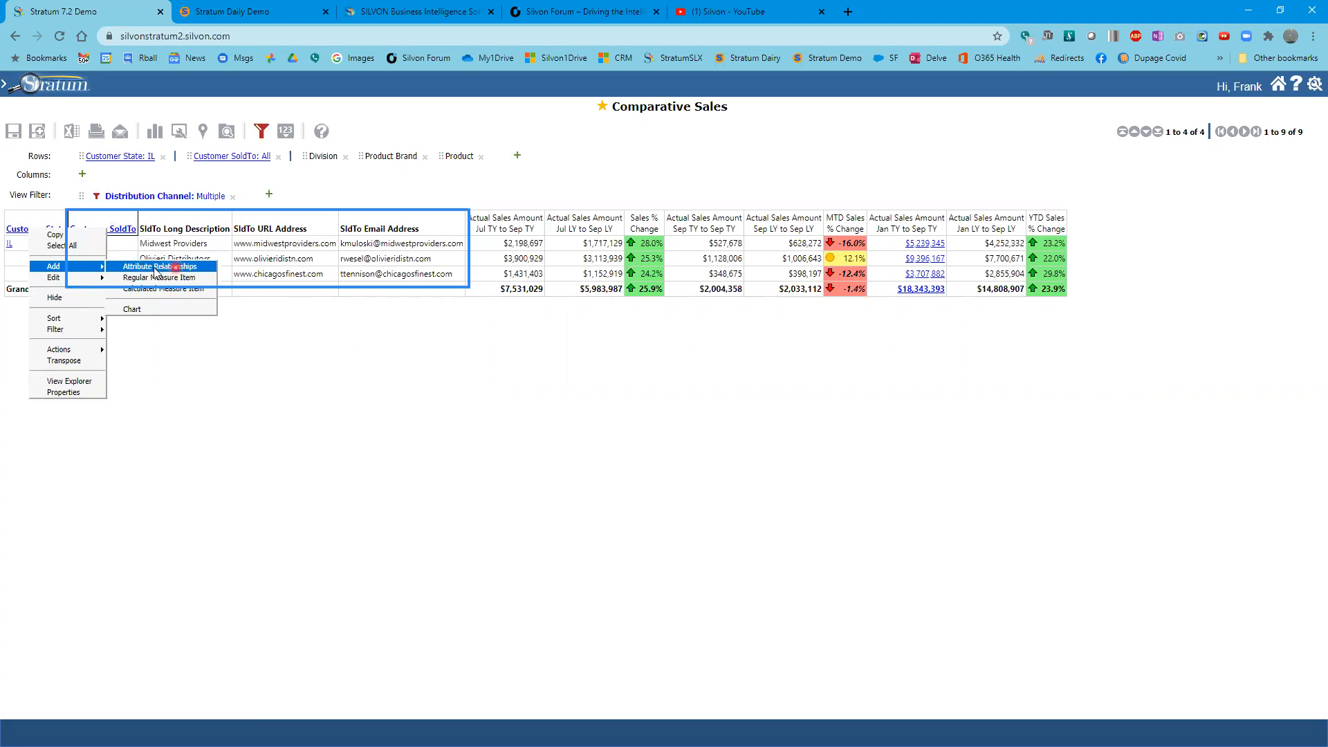
pyautogui.click(340, 464)
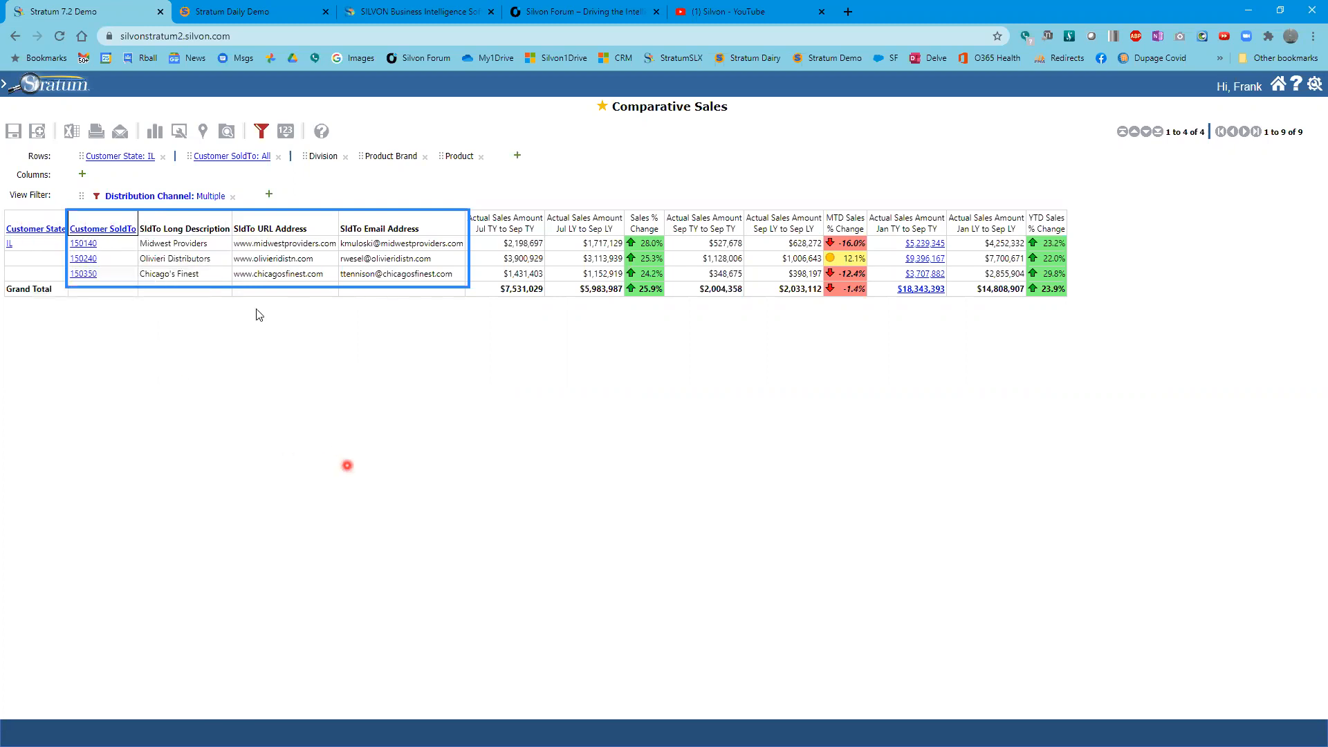
# - Add Prod ABC Classification and Prod Commodity Code as attribute relationships of Product
pyautogui.rightClick(457, 157)
pyautogui.moveTo(436, 192)
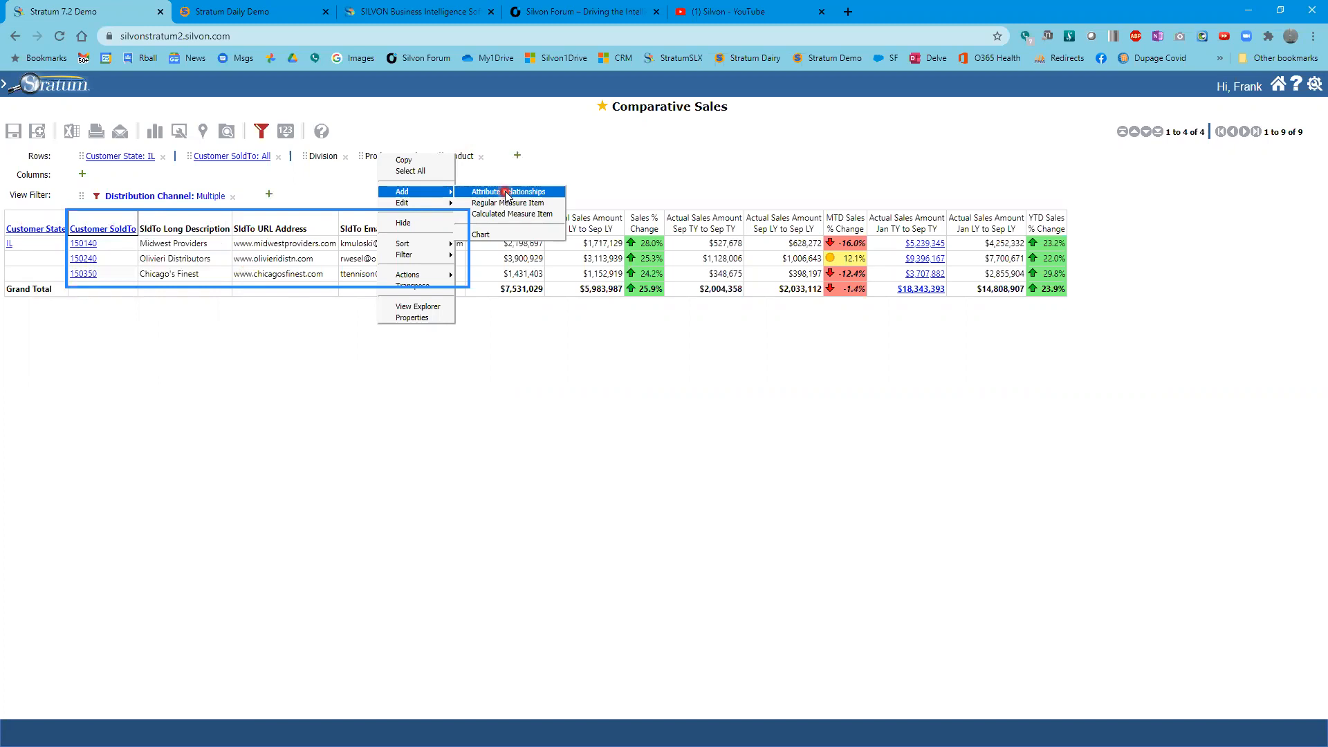
pyautogui.click(507, 193)
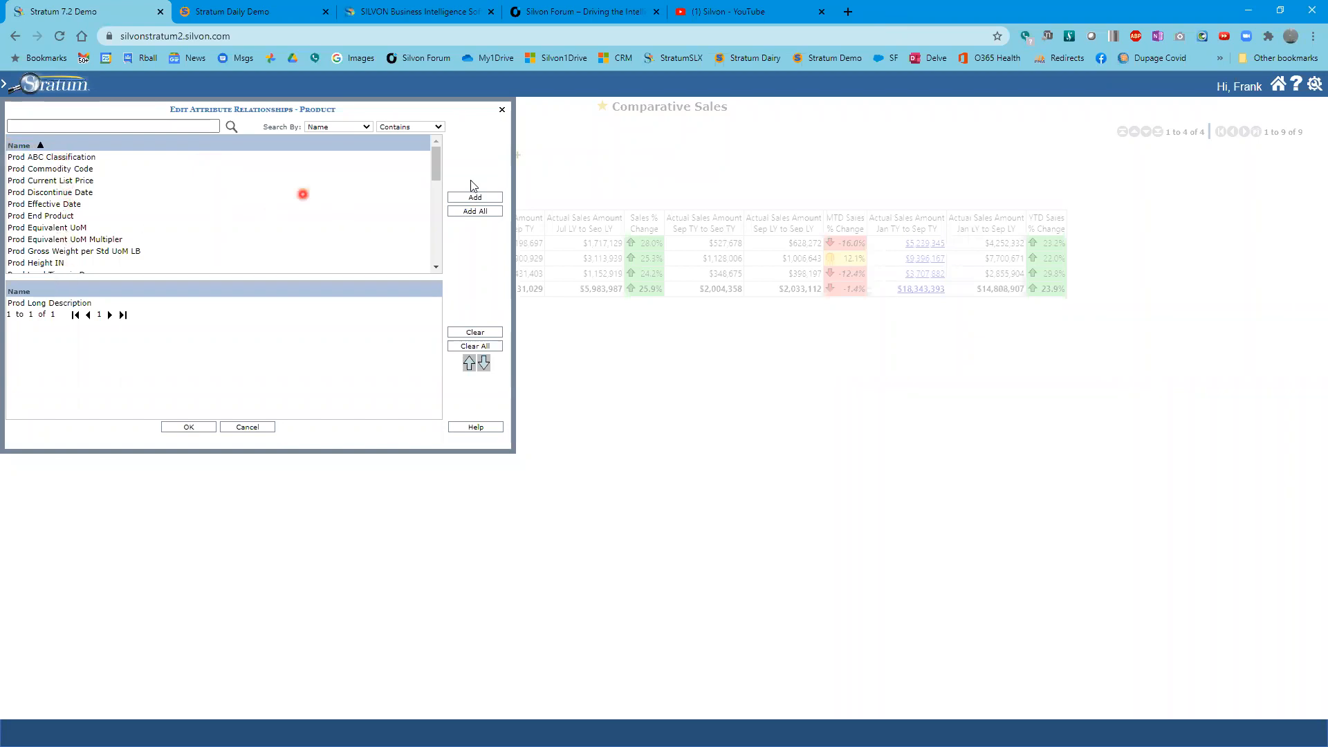
pyautogui.moveTo(436, 168); pyautogui.dragTo(435, 258)
pyautogui.moveTo(444, 198); pyautogui.dragTo(437, 141)
pyautogui.click(83, 169)
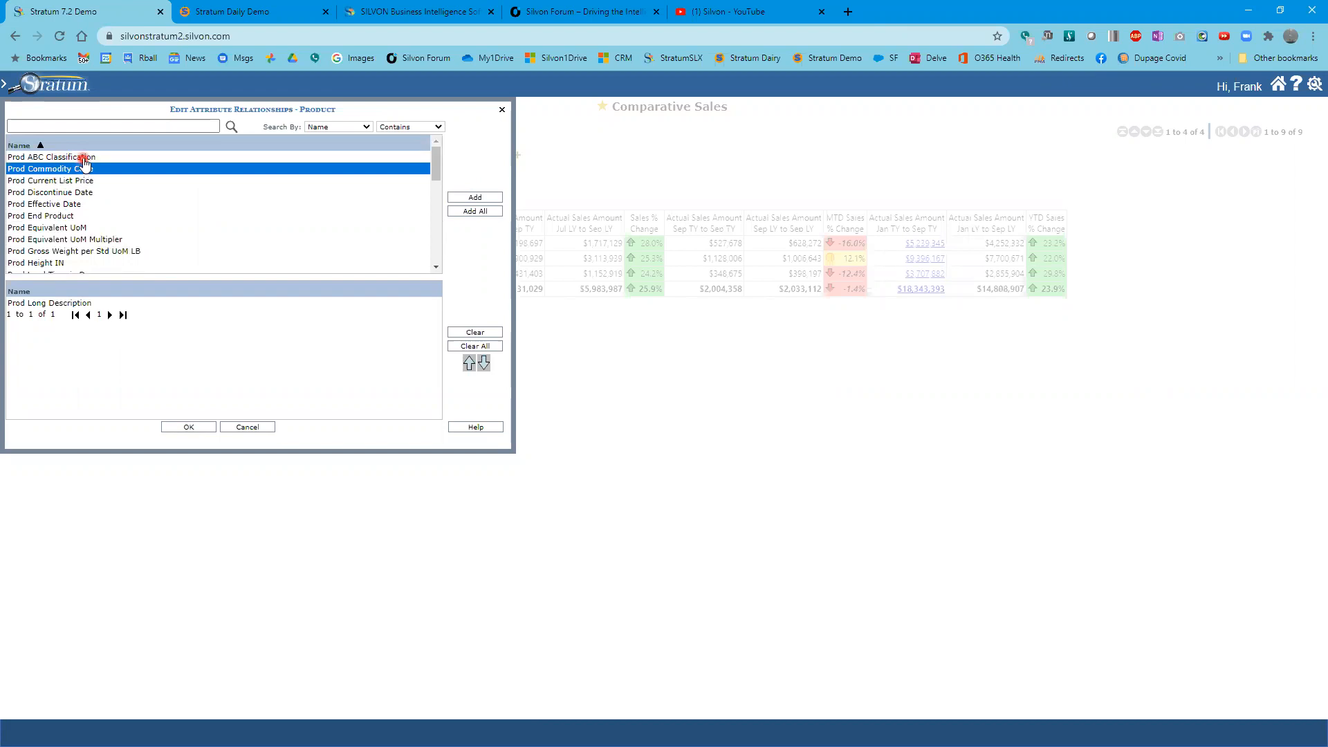
pyautogui.keyDown('ctrl'); pyautogui.click(84, 158); pyautogui.keyUp('ctrl')
pyautogui.click(472, 197)
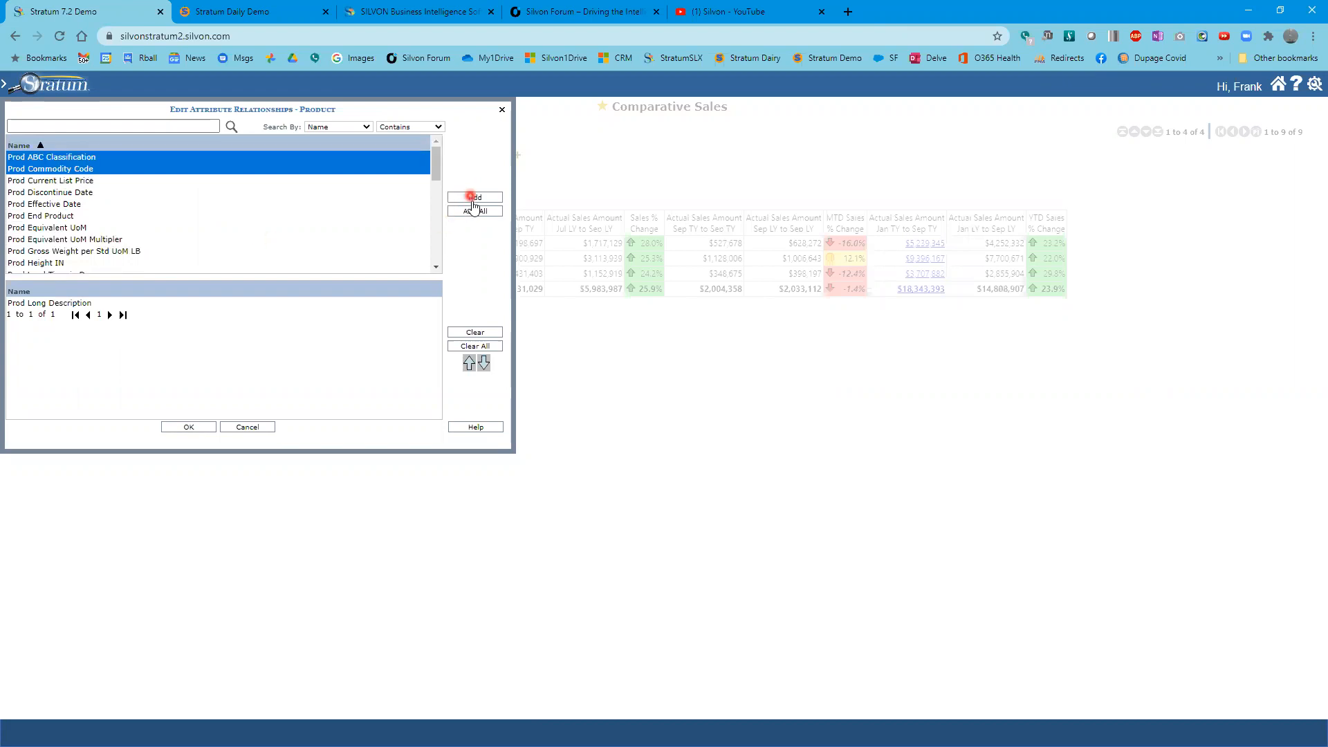
pyautogui.click(198, 427)
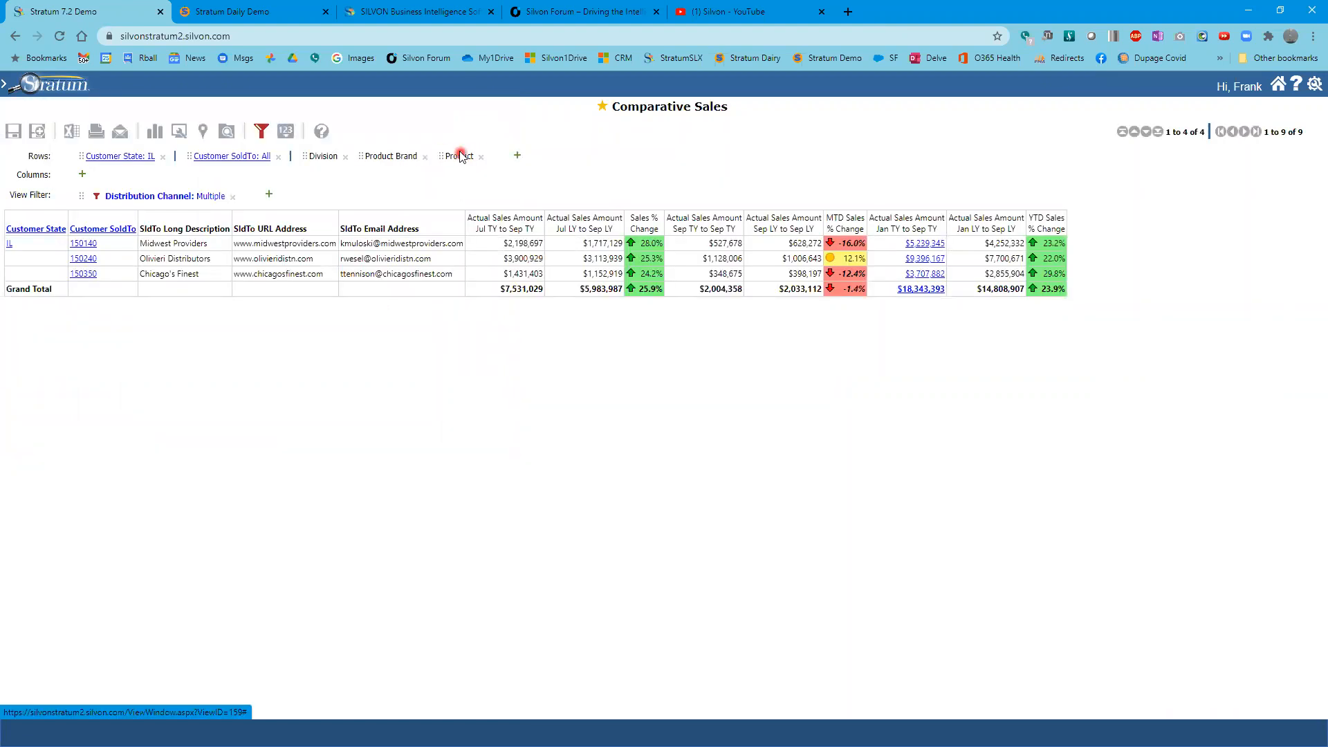
# - Move Product in the rows so it comes directly after Customer SoldTo
pyautogui.moveTo(461, 158)
pyautogui.mouseDown()
pyautogui.moveTo(284, 146)
pyautogui.moveTo(257, 162)
pyautogui.moveTo(272, 165)
pyautogui.mouseUp()
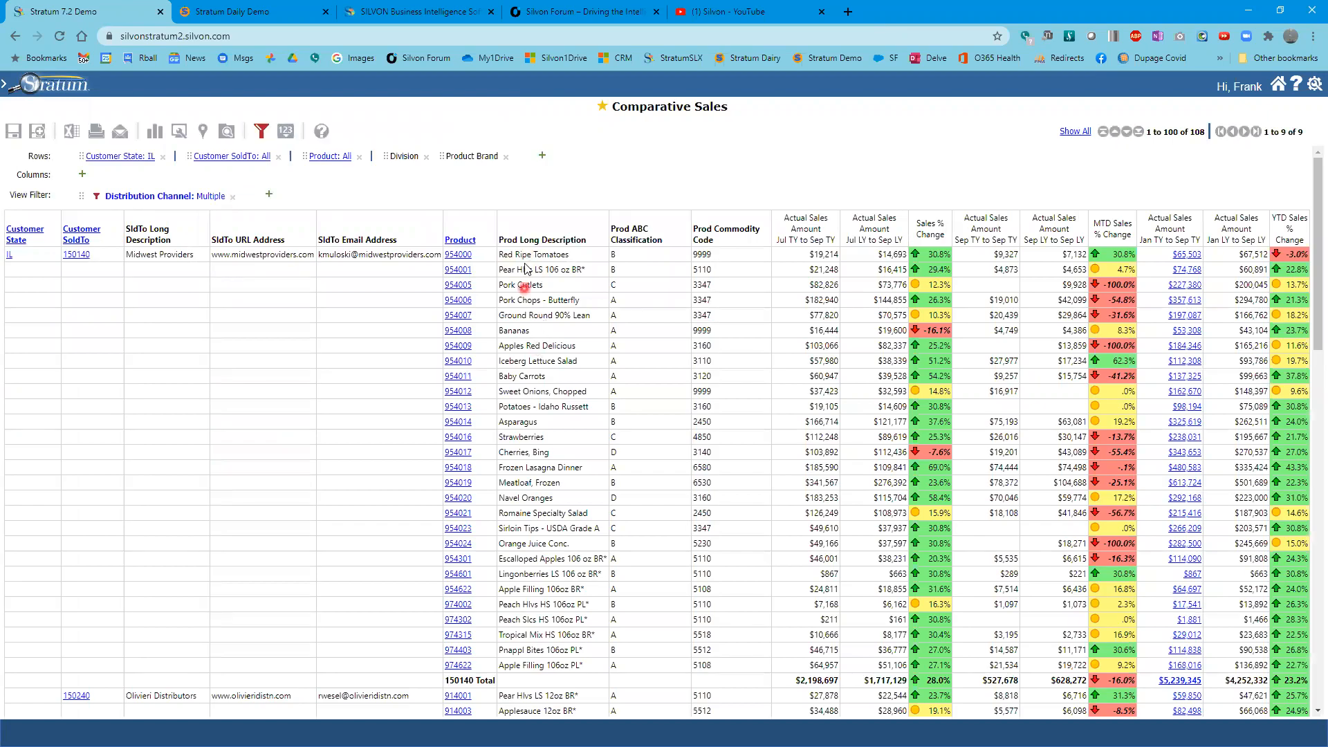
pyautogui.click(899, 107)
pyautogui.moveTo(435, 204); pyautogui.dragTo(771, 338)
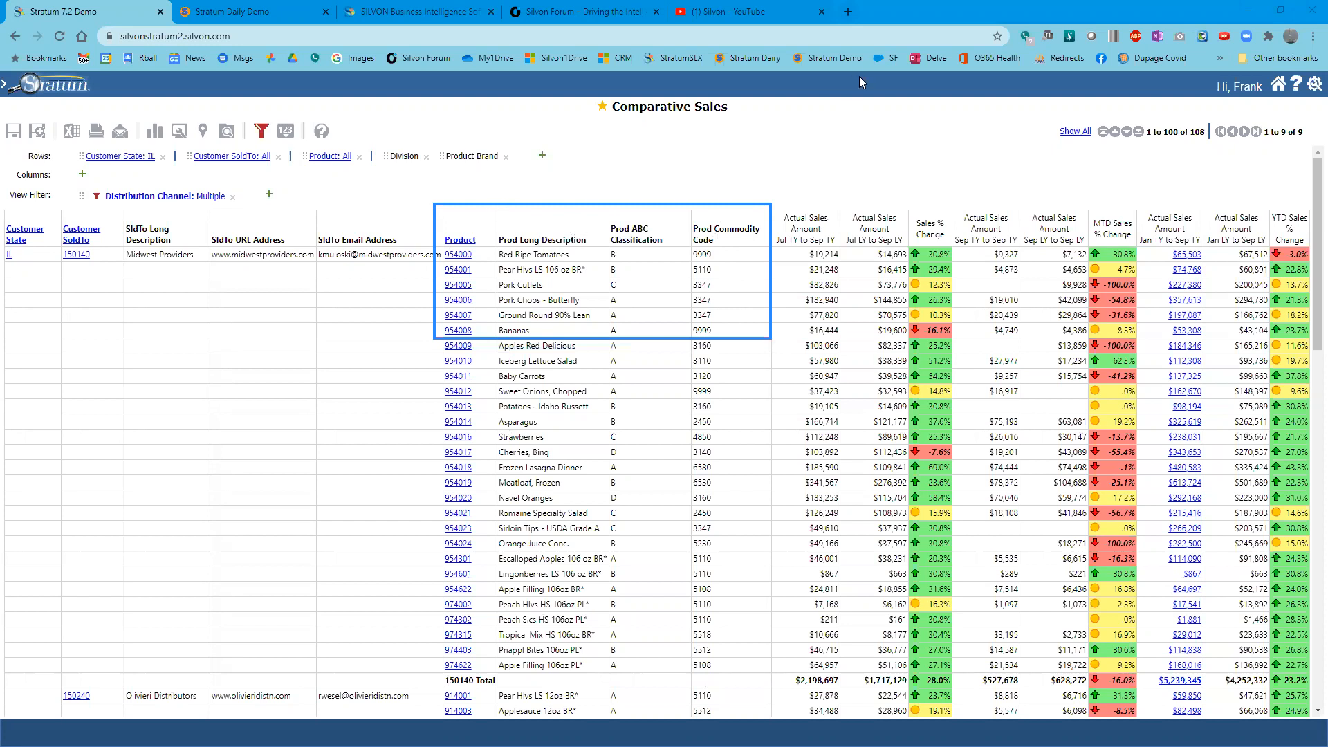
pyautogui.click(988, 76)
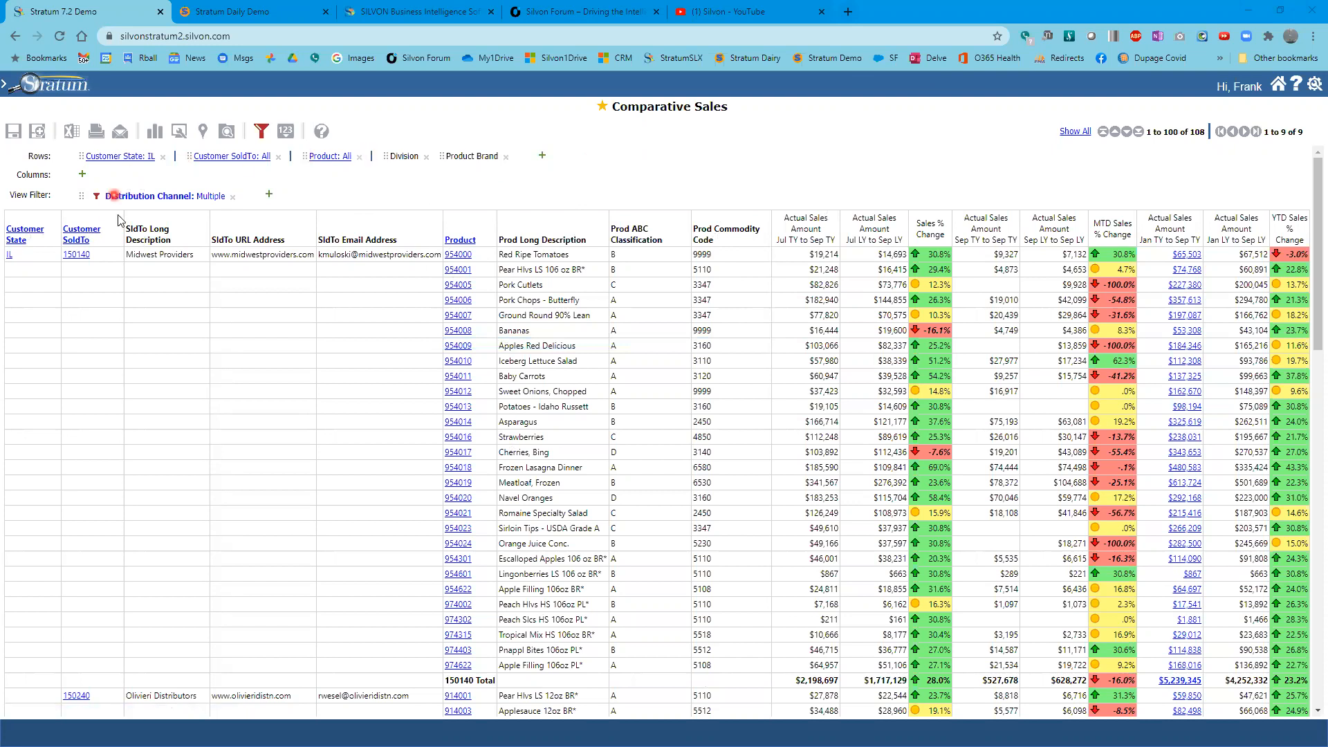
# - Drill back up so the rows show Customer State for all states
pyautogui.click(94, 236)
pyautogui.click(40, 231)
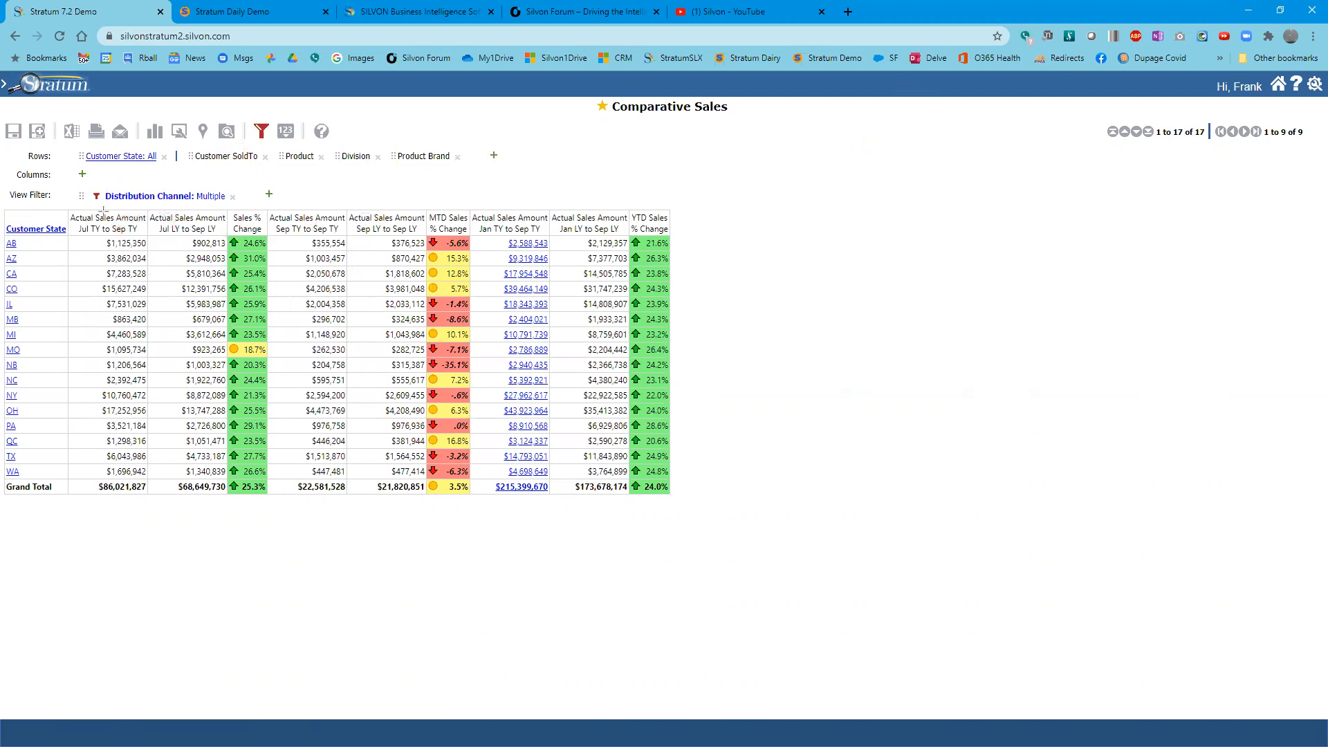
pyautogui.moveTo(69, 211)
pyautogui.mouseDown()
pyautogui.moveTo(408, 244)
pyautogui.moveTo(673, 244)
pyautogui.mouseUp()
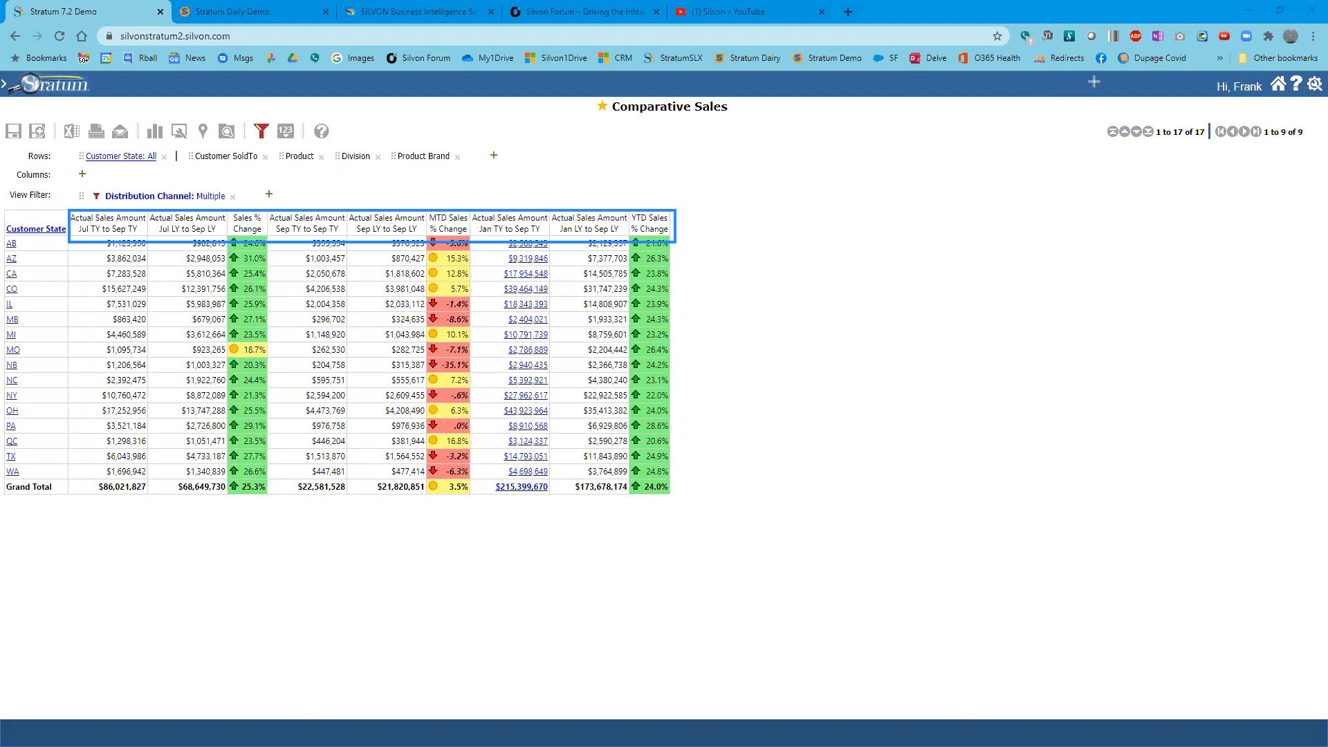
pyautogui.click(1073, 166)
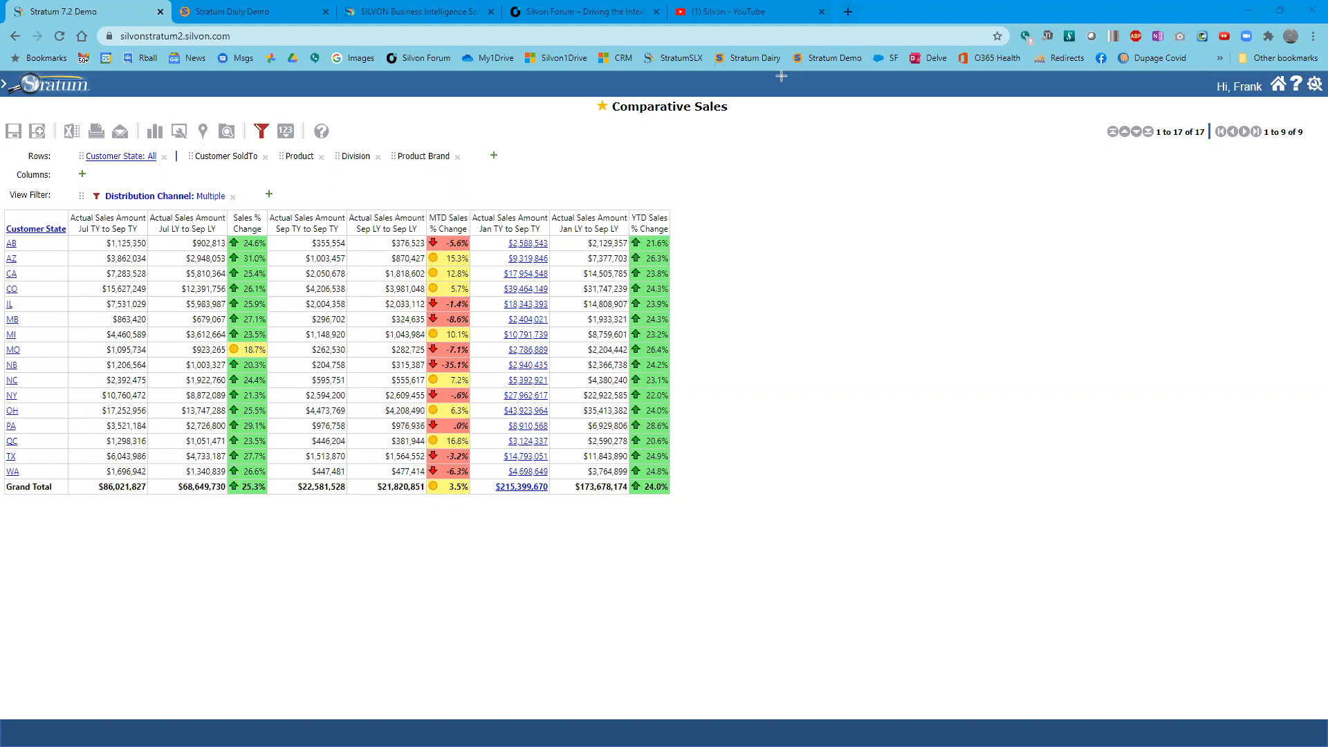
# - Open the view's measure items, start a new regular measure, search for sales and choose Actual Sales Units
pyautogui.click(286, 133)
pyautogui.click(574, 190)
pyautogui.click(288, 132)
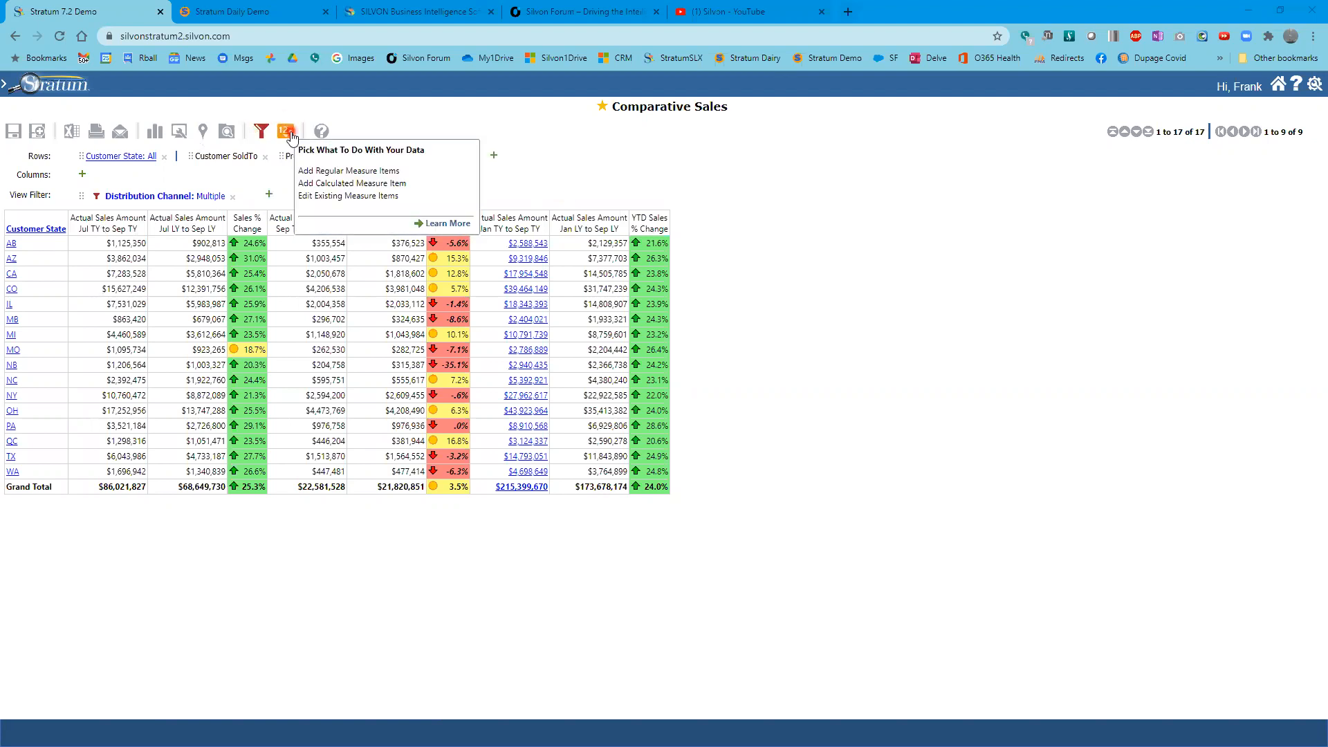
pyautogui.click(290, 132)
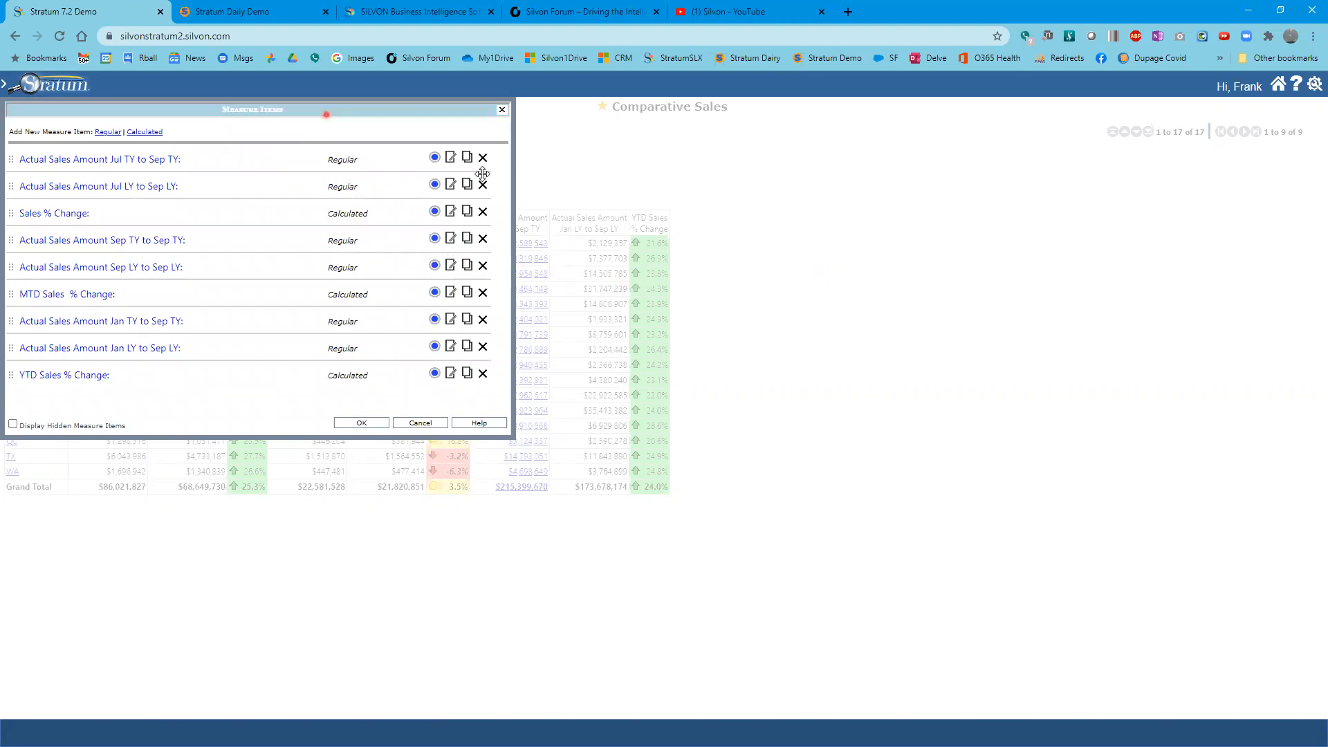
pyautogui.moveTo(326, 114); pyautogui.dragTo(933, 227)
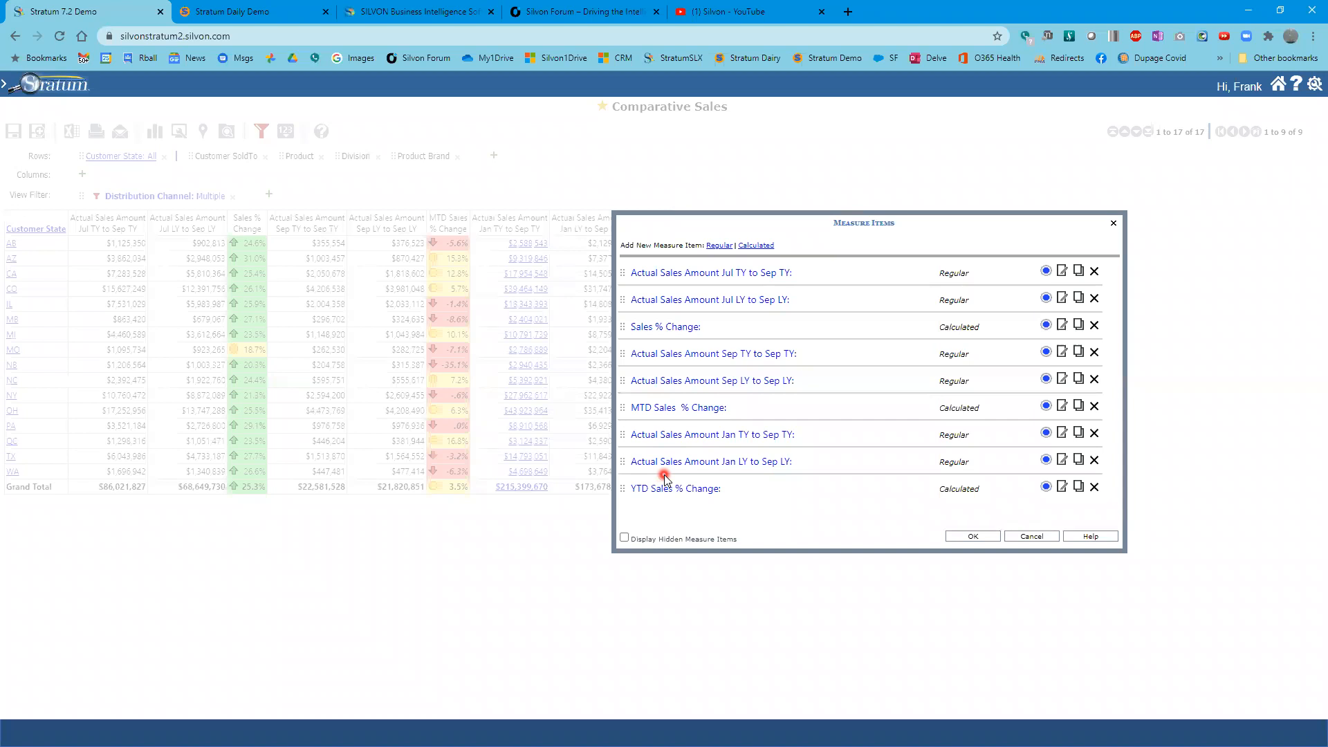
pyautogui.moveTo(649, 222)
pyautogui.mouseDown()
pyautogui.moveTo(568, 226)
pyautogui.moveTo(631, 232)
pyautogui.mouseUp()
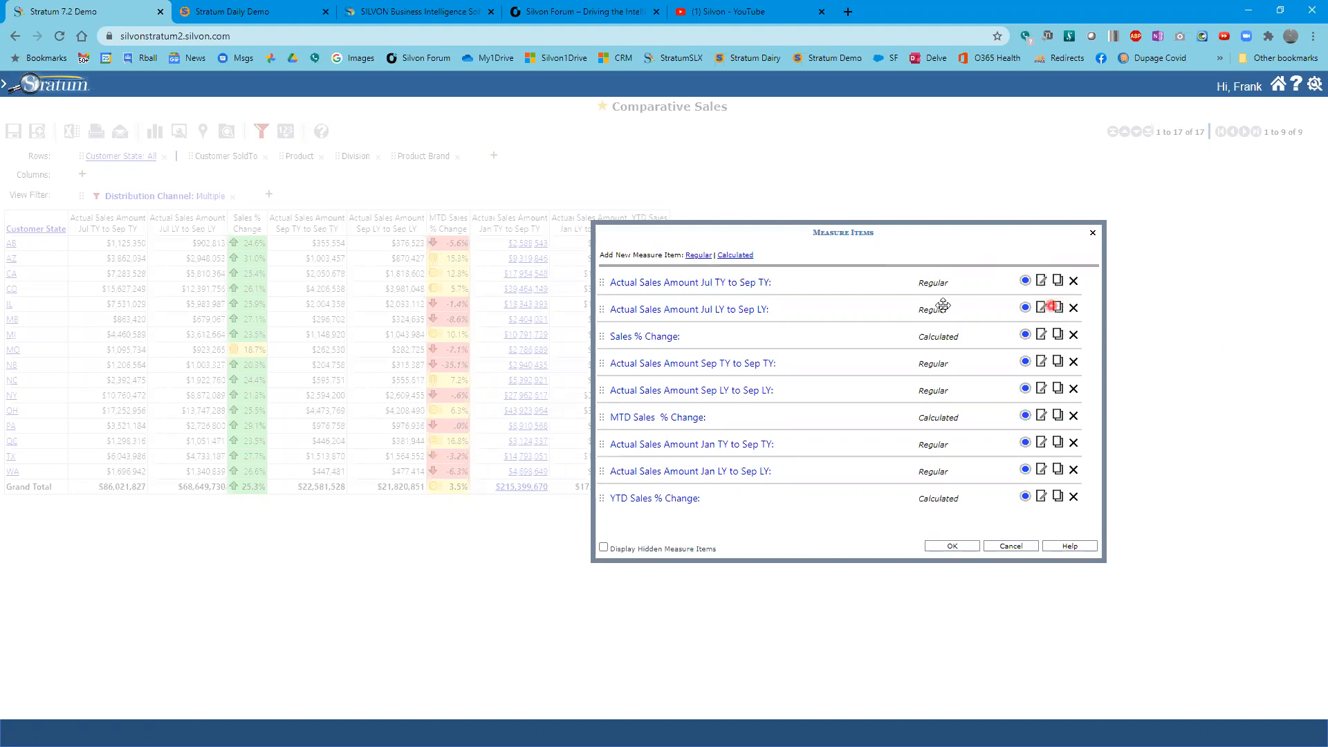
pyautogui.click(699, 256)
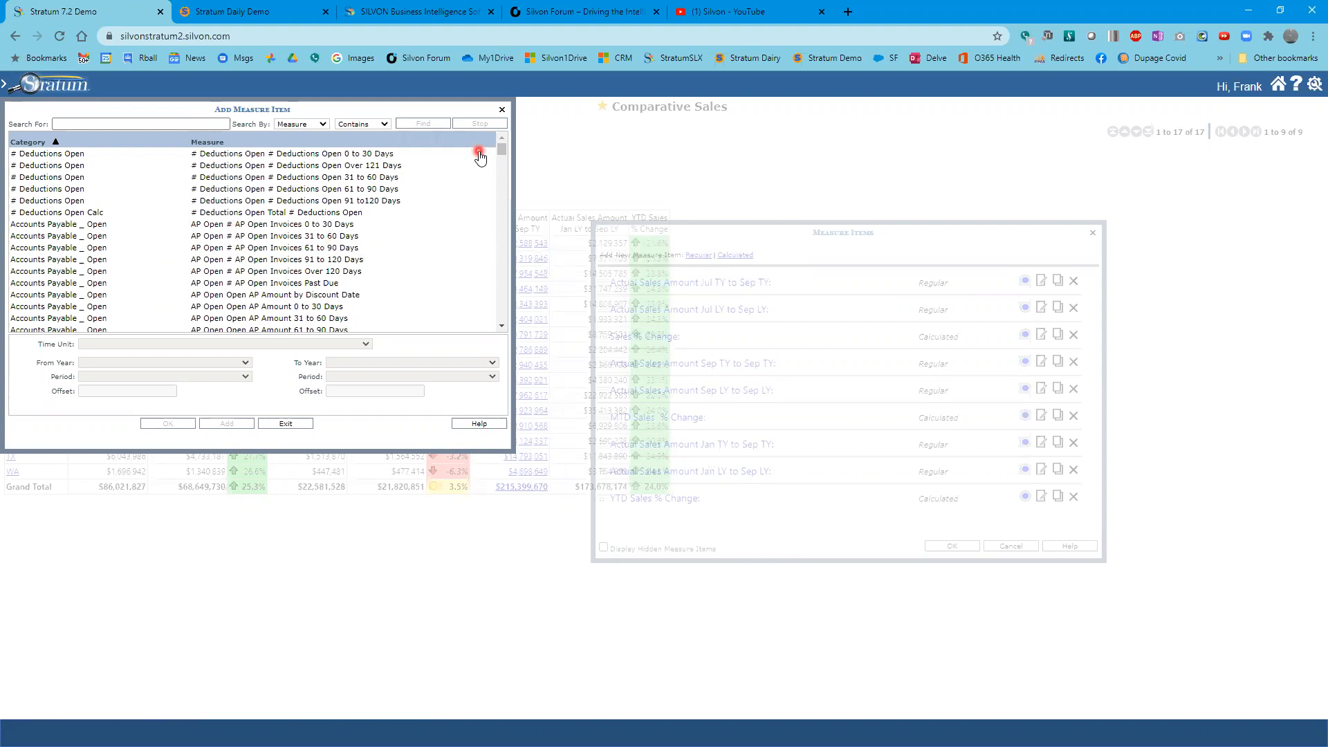
pyautogui.moveTo(502, 149)
pyautogui.mouseDown()
pyautogui.moveTo(515, 246)
pyautogui.moveTo(492, 320)
pyautogui.moveTo(522, 124)
pyautogui.moveTo(501, 140)
pyautogui.mouseUp()
pyautogui.click(148, 128)
pyautogui.click(168, 123)
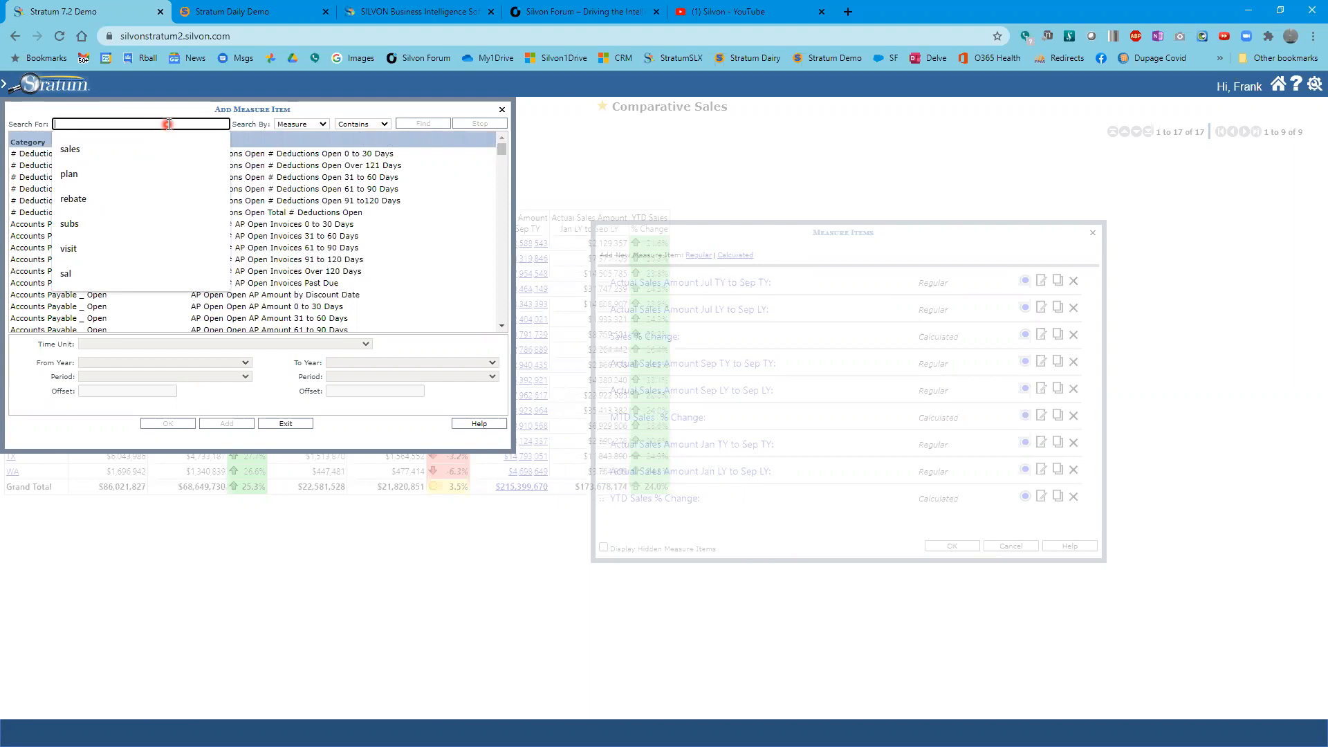
pyautogui.write('sales')
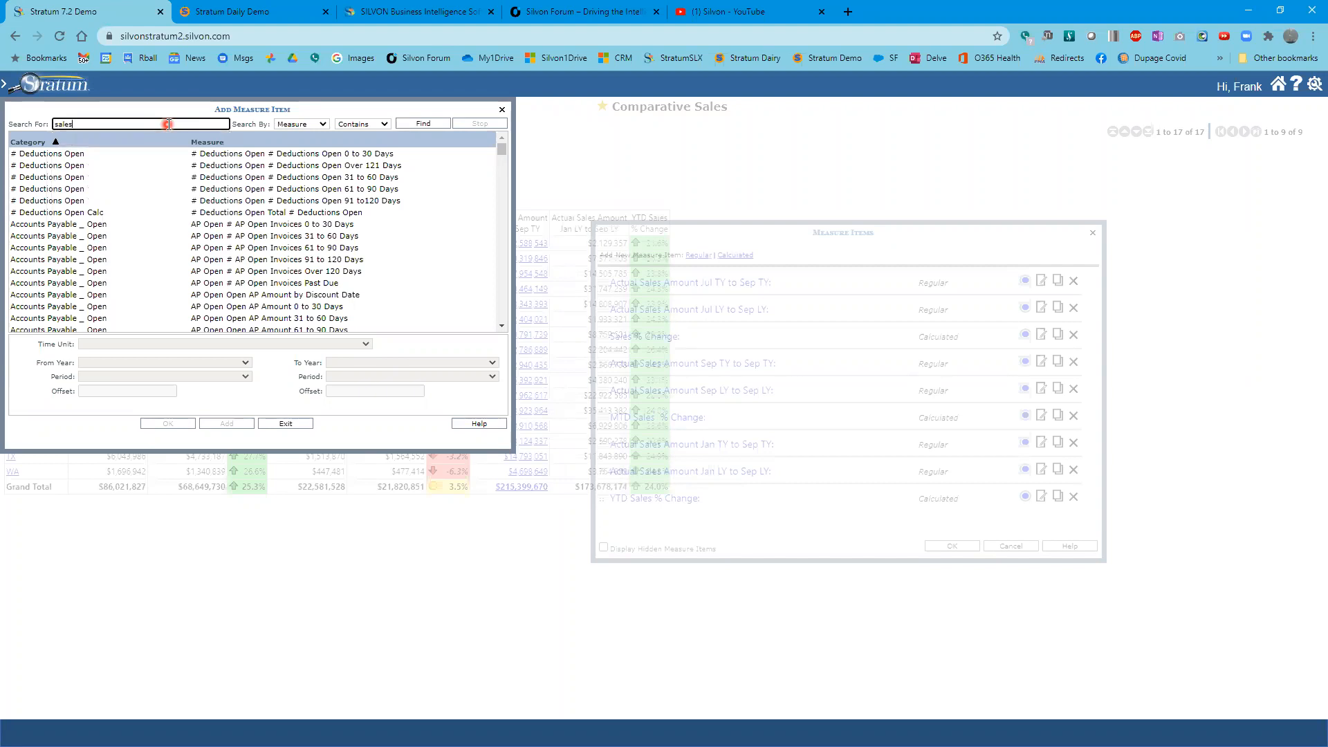
pyautogui.press('Return')
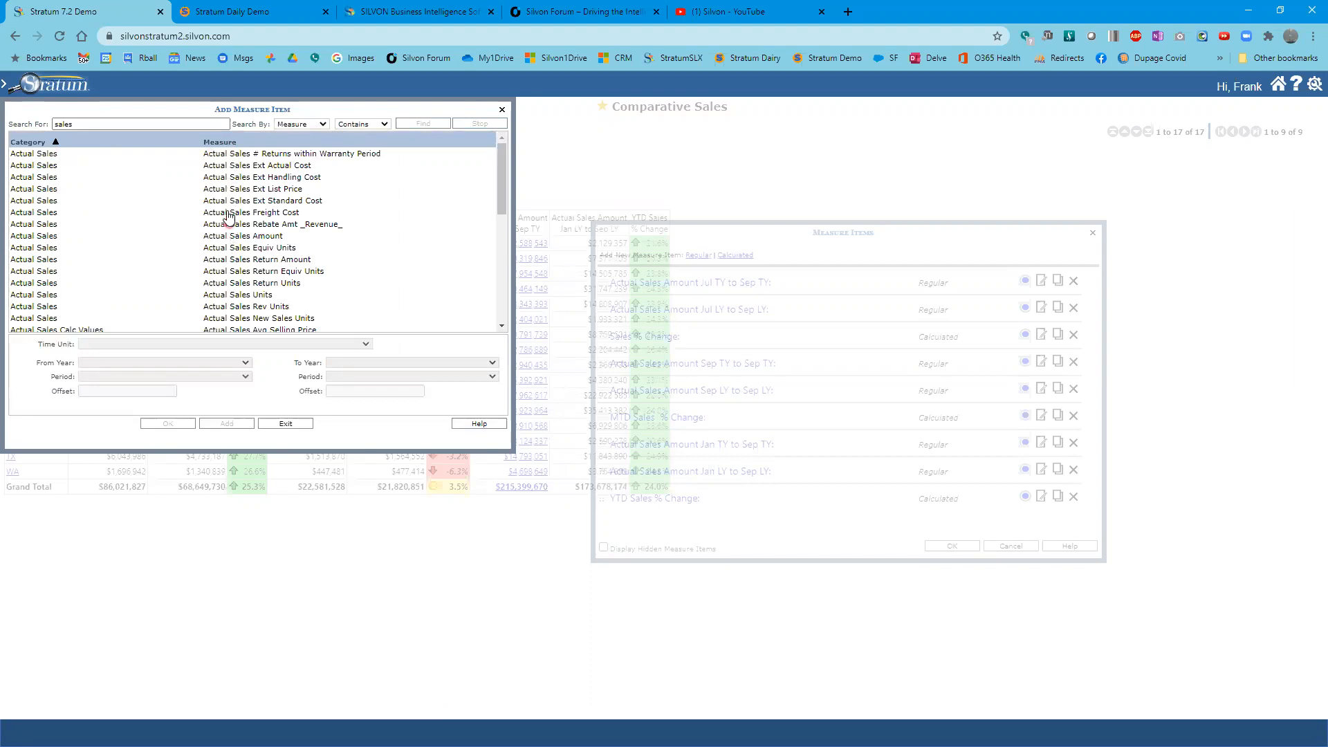
pyautogui.doubleClick(243, 295)
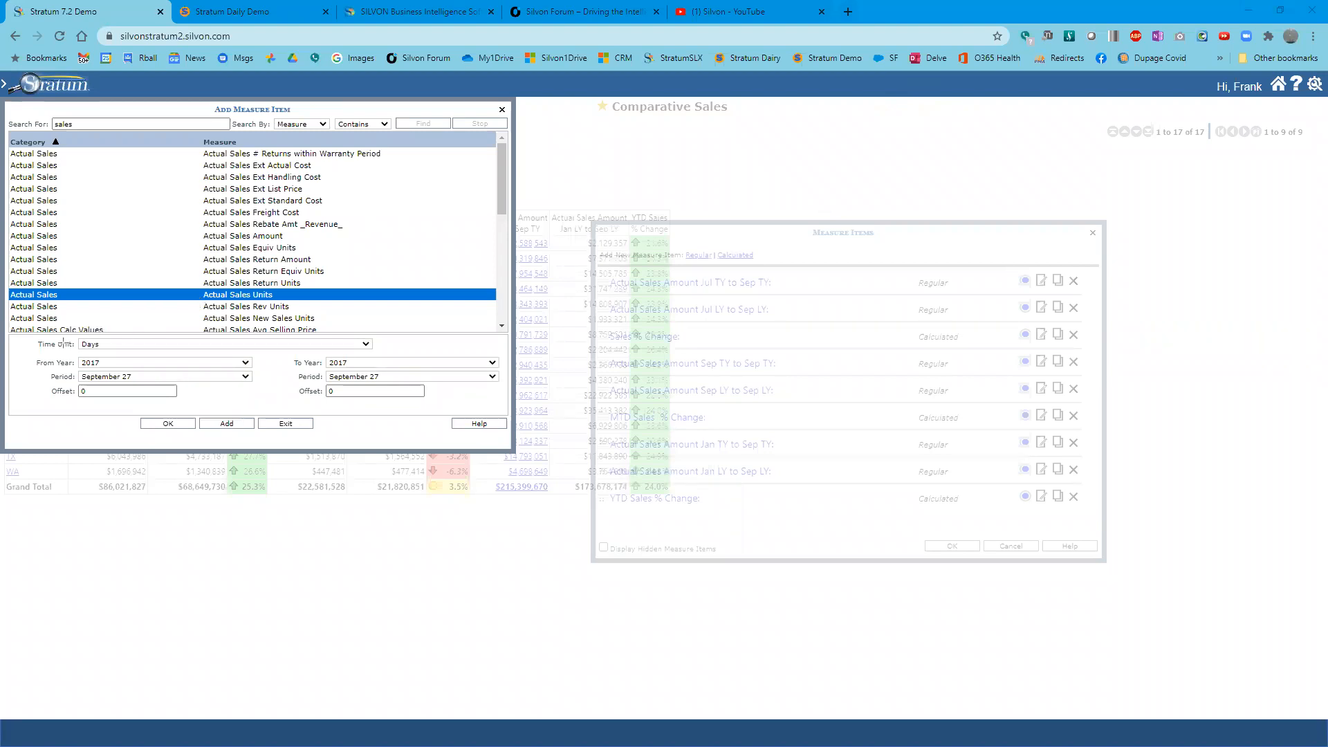
# - Set the Actual Sales Units measure's time unit to Months, with both From Year and To Year set to Current Year
pyautogui.moveTo(29, 340)
pyautogui.mouseDown()
pyautogui.moveTo(33, 372)
pyautogui.moveTo(291, 409)
pyautogui.moveTo(513, 403)
pyautogui.mouseUp()
pyautogui.click(366, 344)
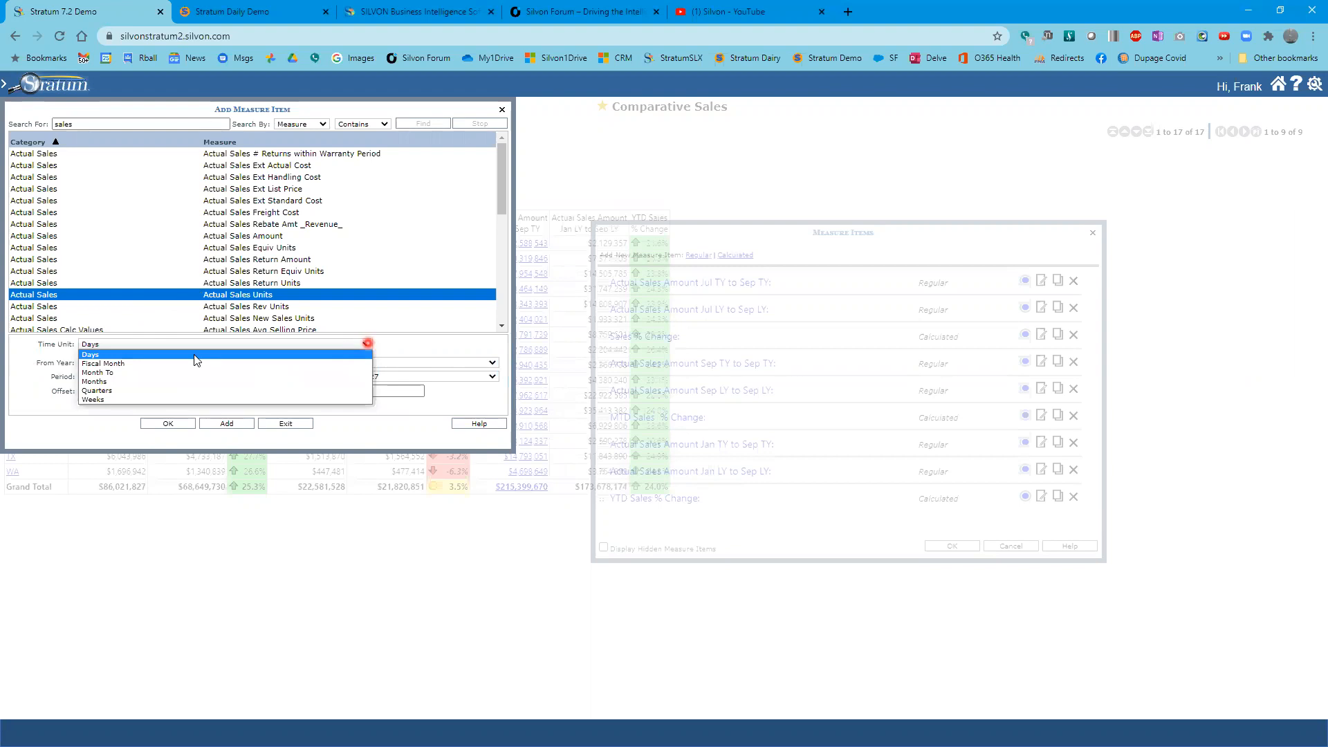
pyautogui.click(101, 381)
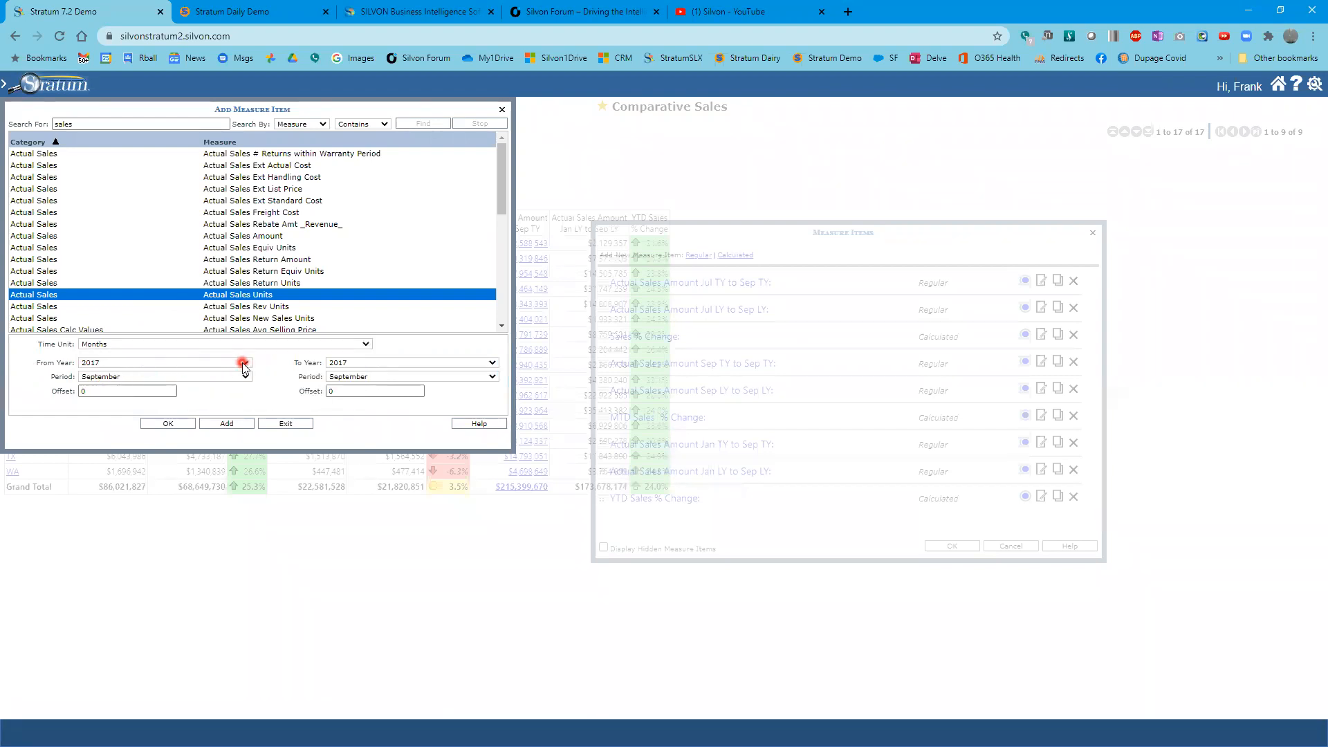
pyautogui.click(243, 364)
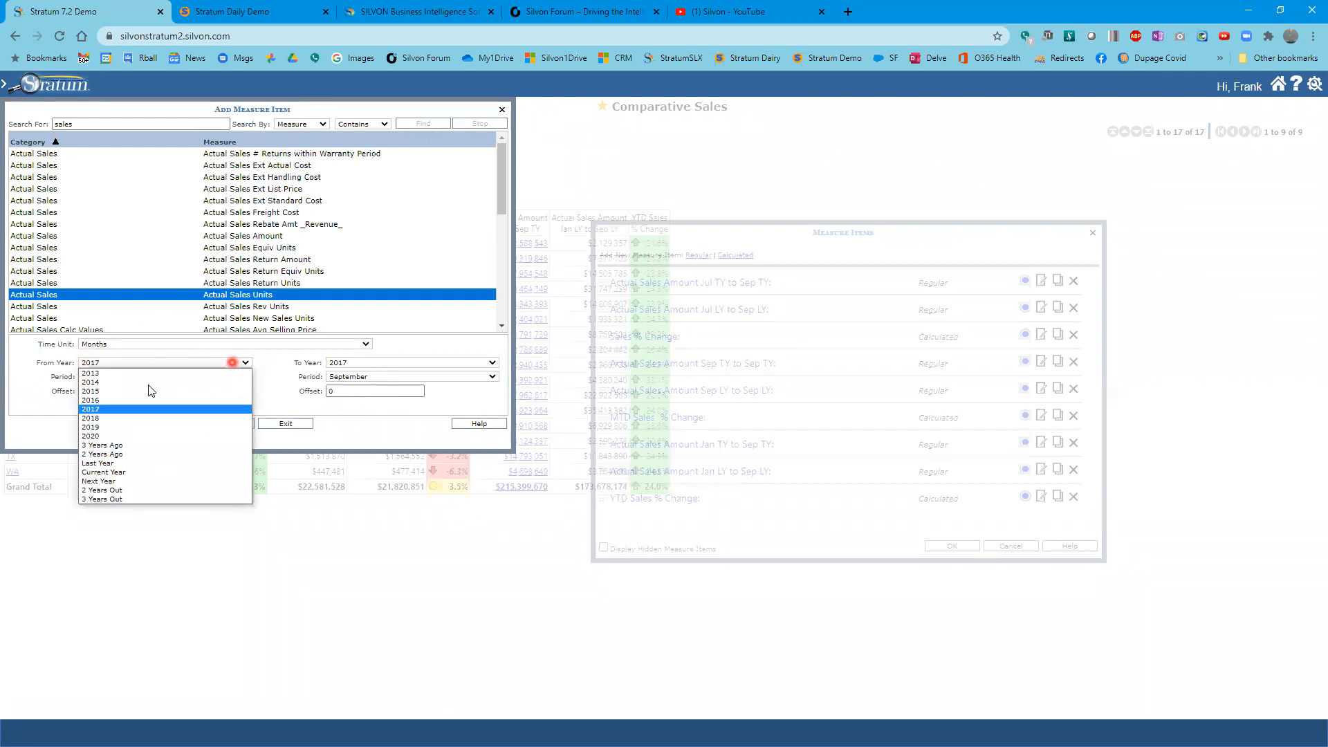
pyautogui.click(151, 472)
pyautogui.click(358, 362)
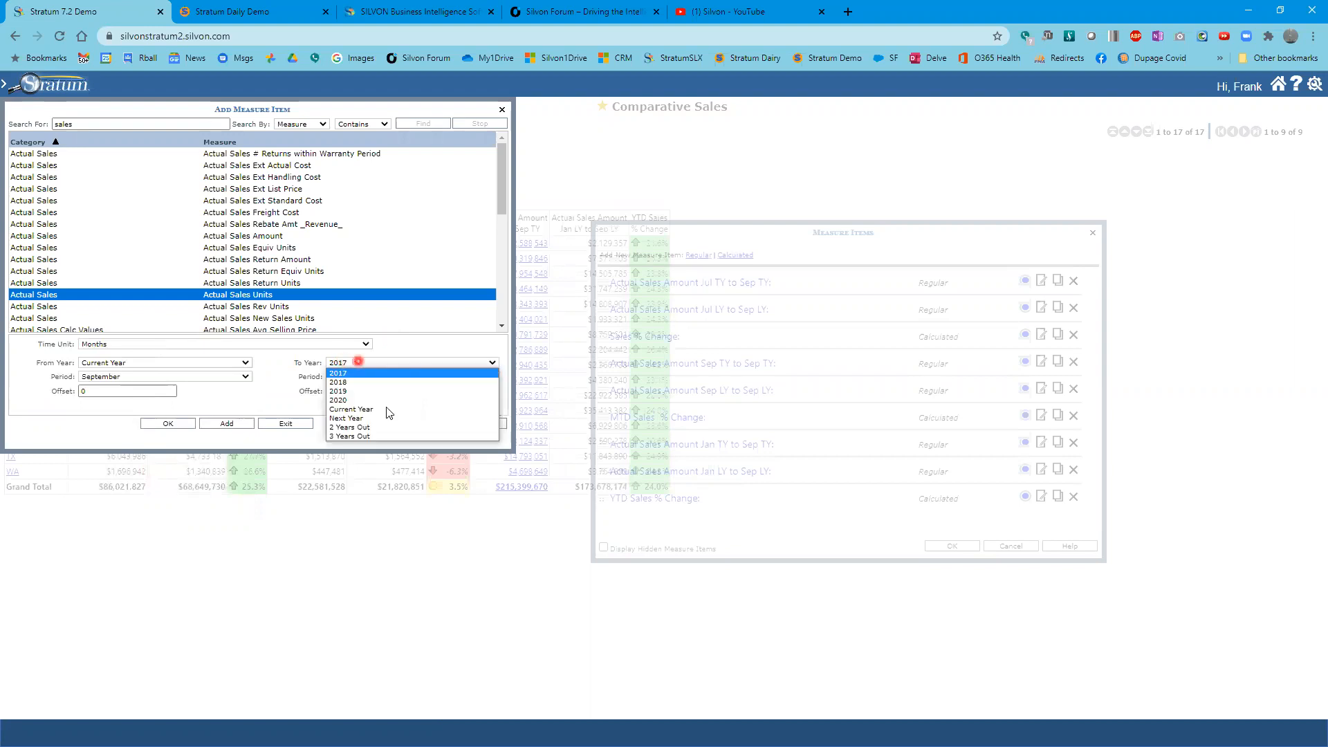
pyautogui.click(385, 410)
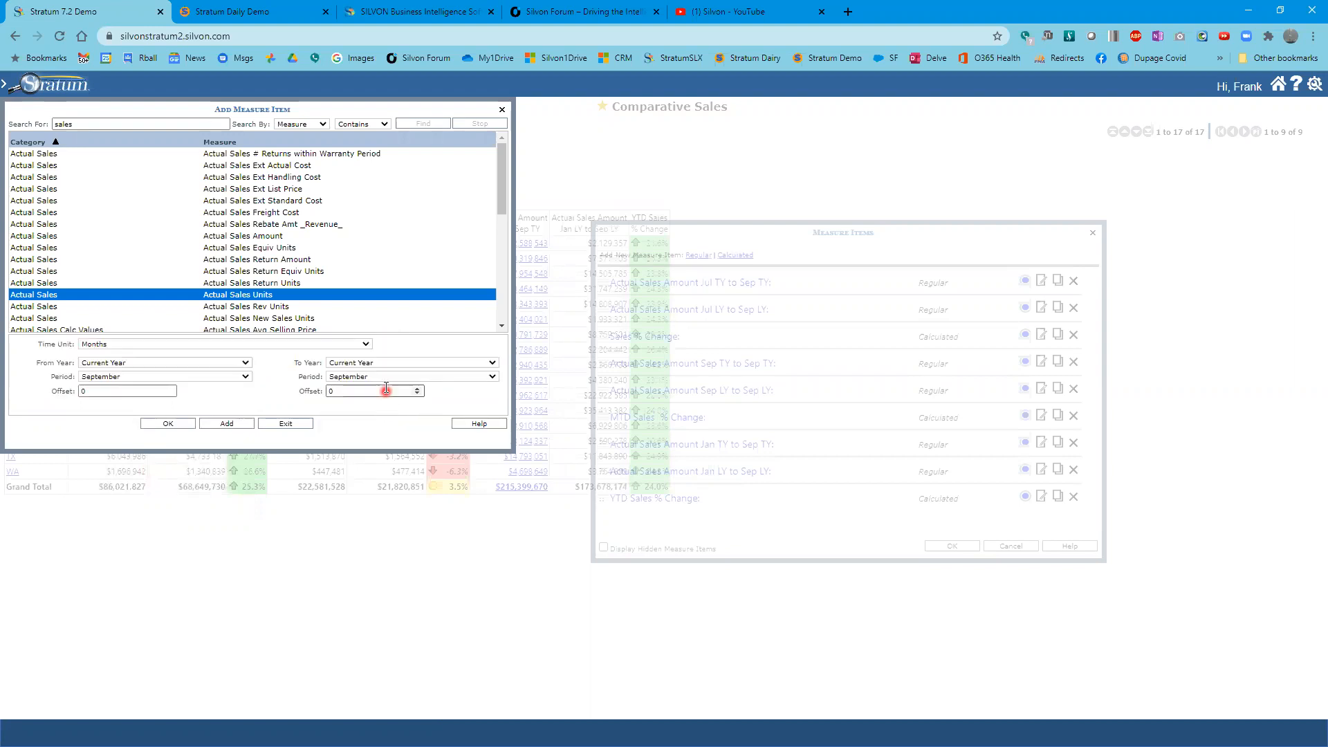
# - Set the measure's period range from 2 Months Ago to Current Month and add it to the view
pyautogui.click(164, 380)
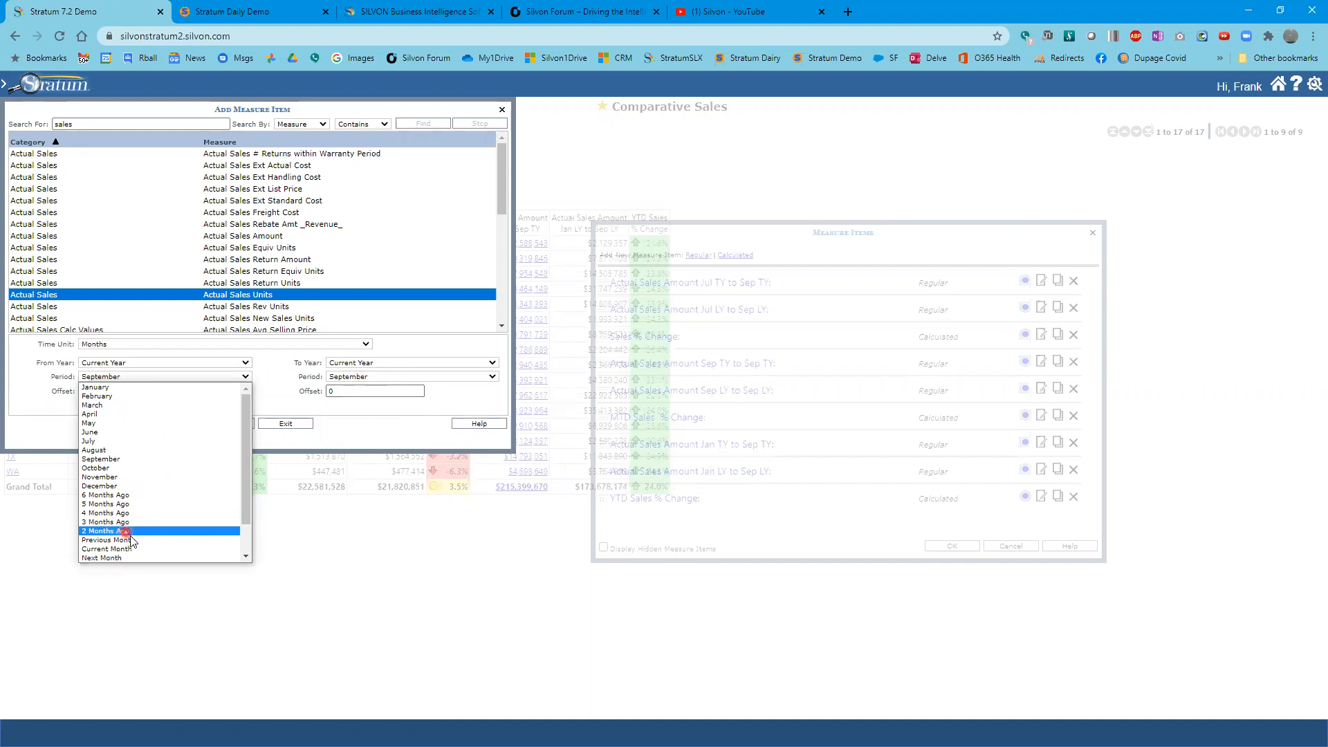
pyautogui.click(177, 530)
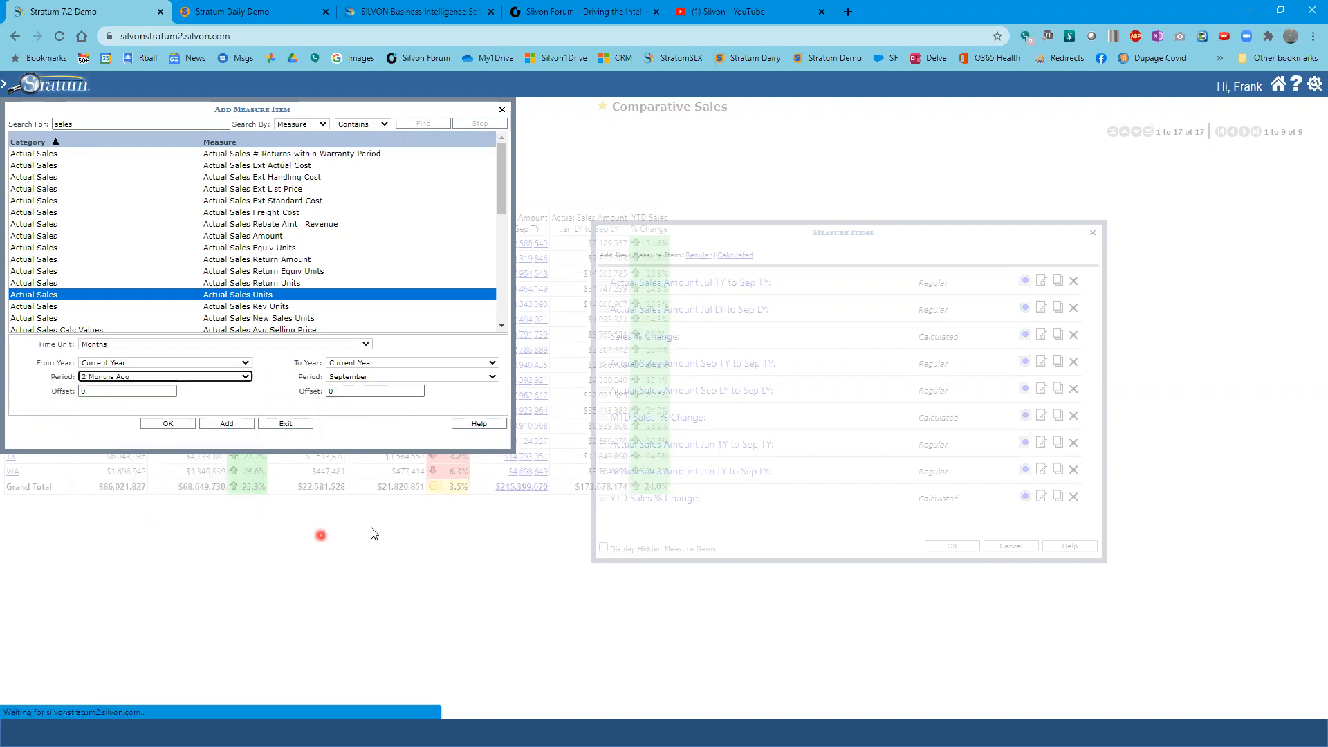
pyautogui.click(339, 378)
pyautogui.click(352, 458)
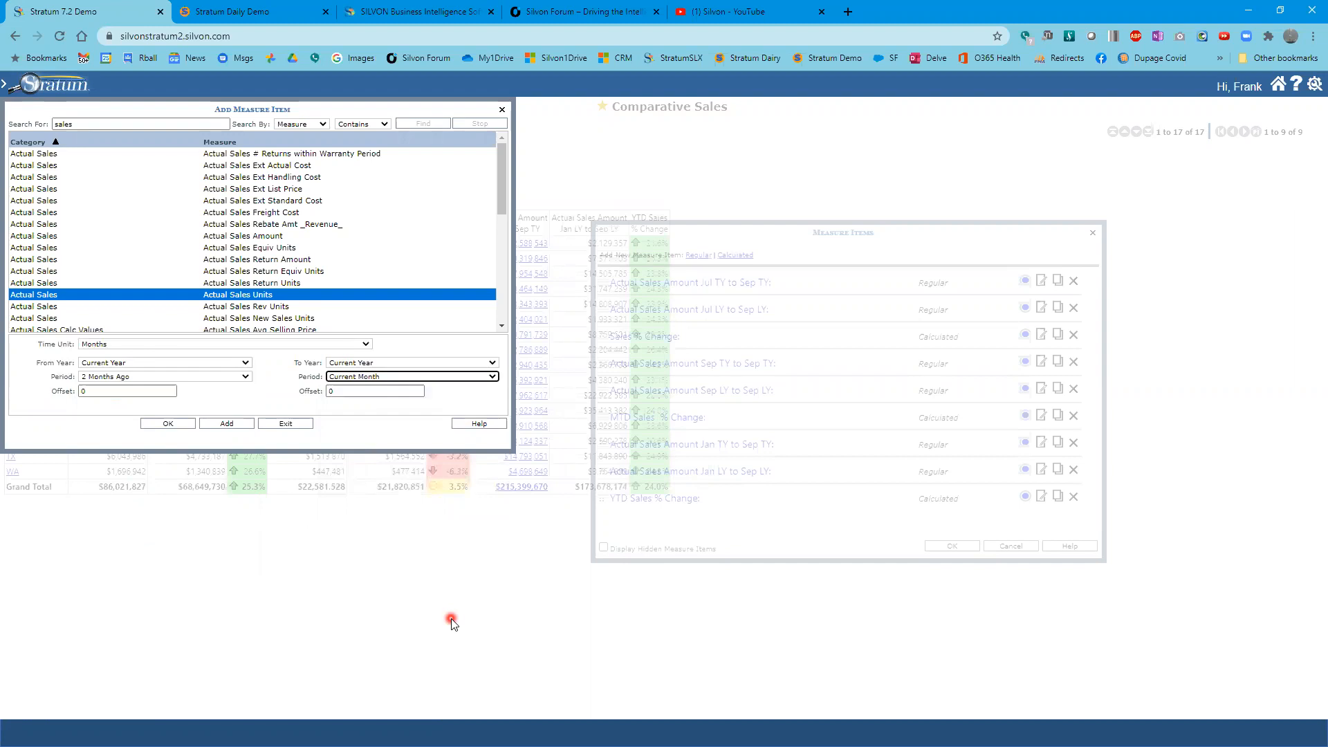
pyautogui.click(169, 426)
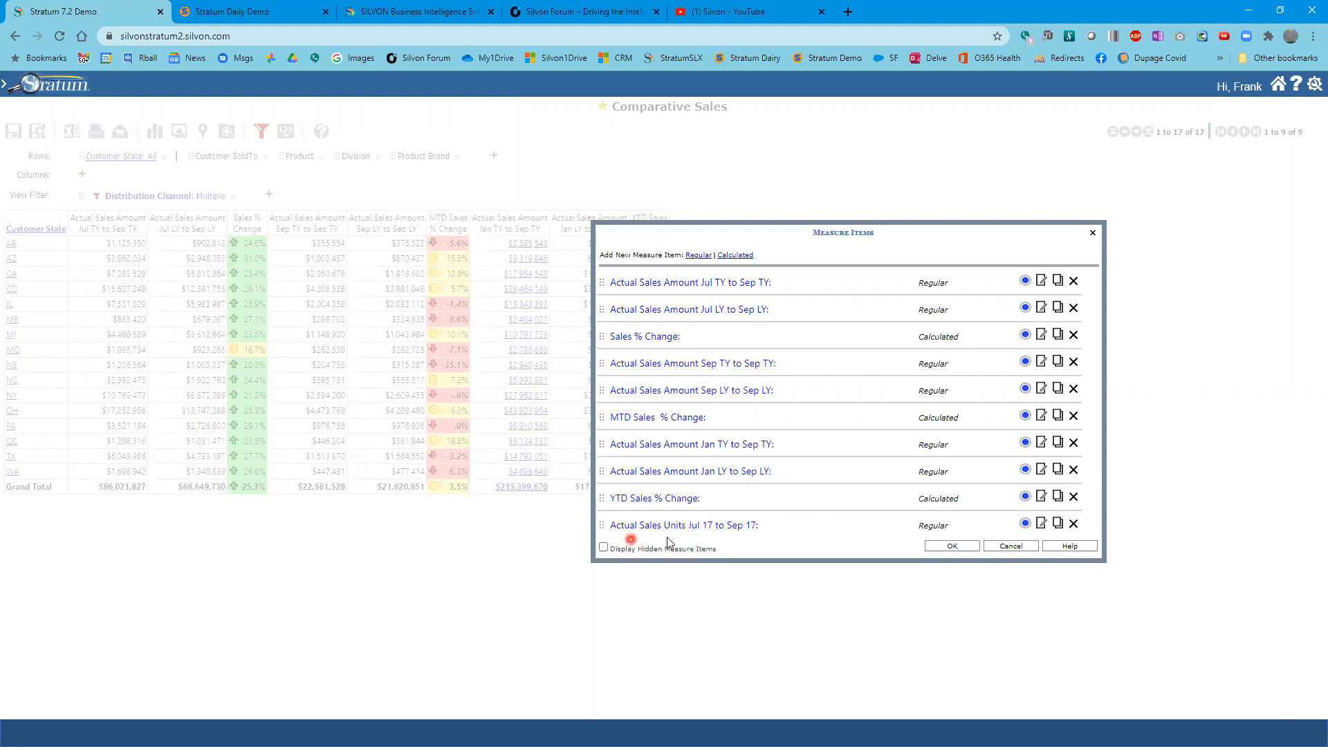
# - Move the new Actual Sales Units measure to second place in the measure list and apply the changes
pyautogui.moveTo(633, 528); pyautogui.dragTo(685, 298)
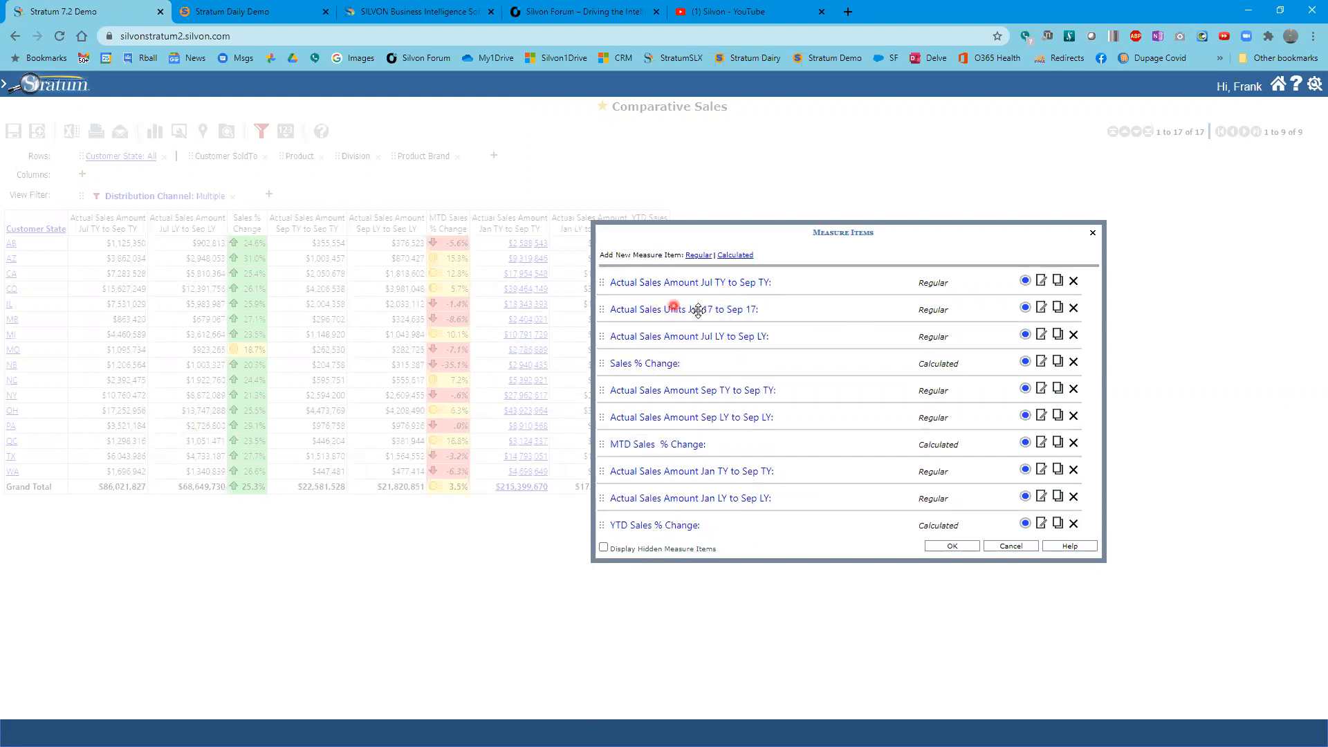
pyautogui.click(957, 547)
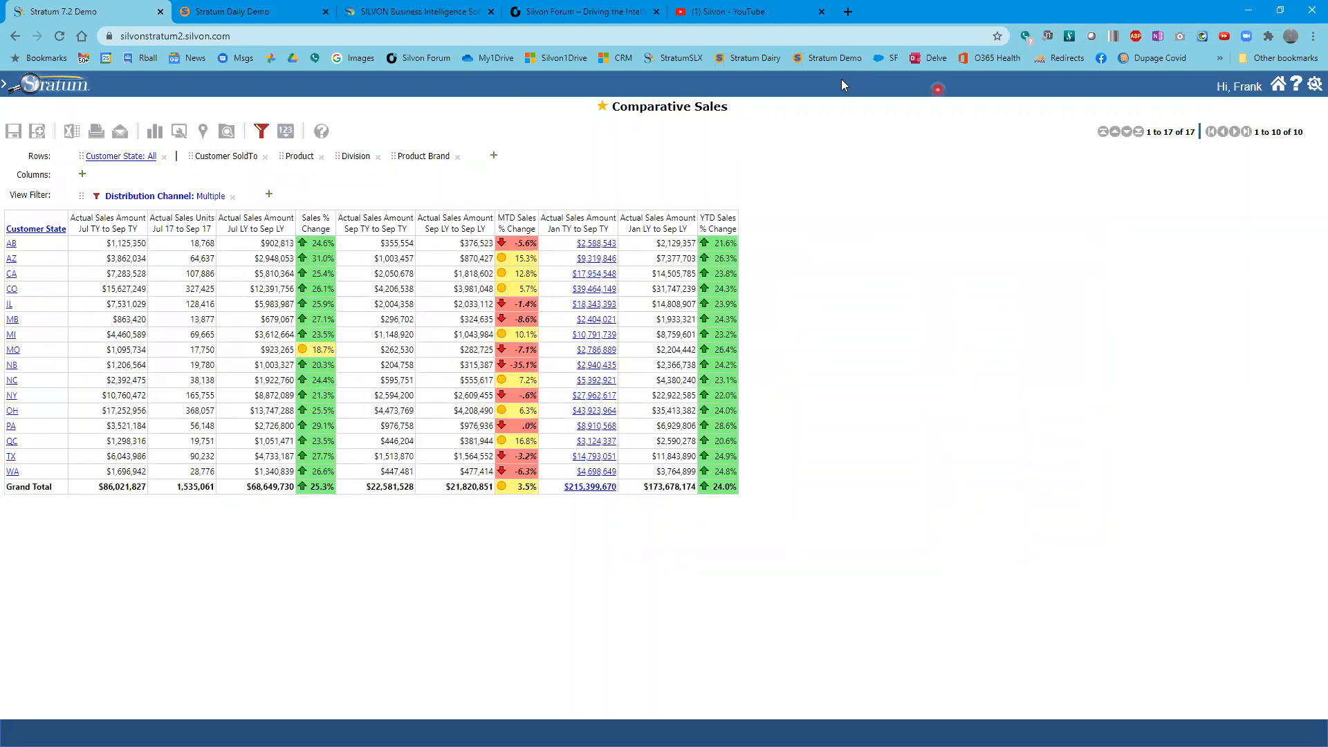
pyautogui.moveTo(149, 212)
pyautogui.mouseDown()
pyautogui.moveTo(131, 281)
pyautogui.moveTo(224, 512)
pyautogui.moveTo(239, 501)
pyautogui.moveTo(220, 496)
pyautogui.mouseUp()
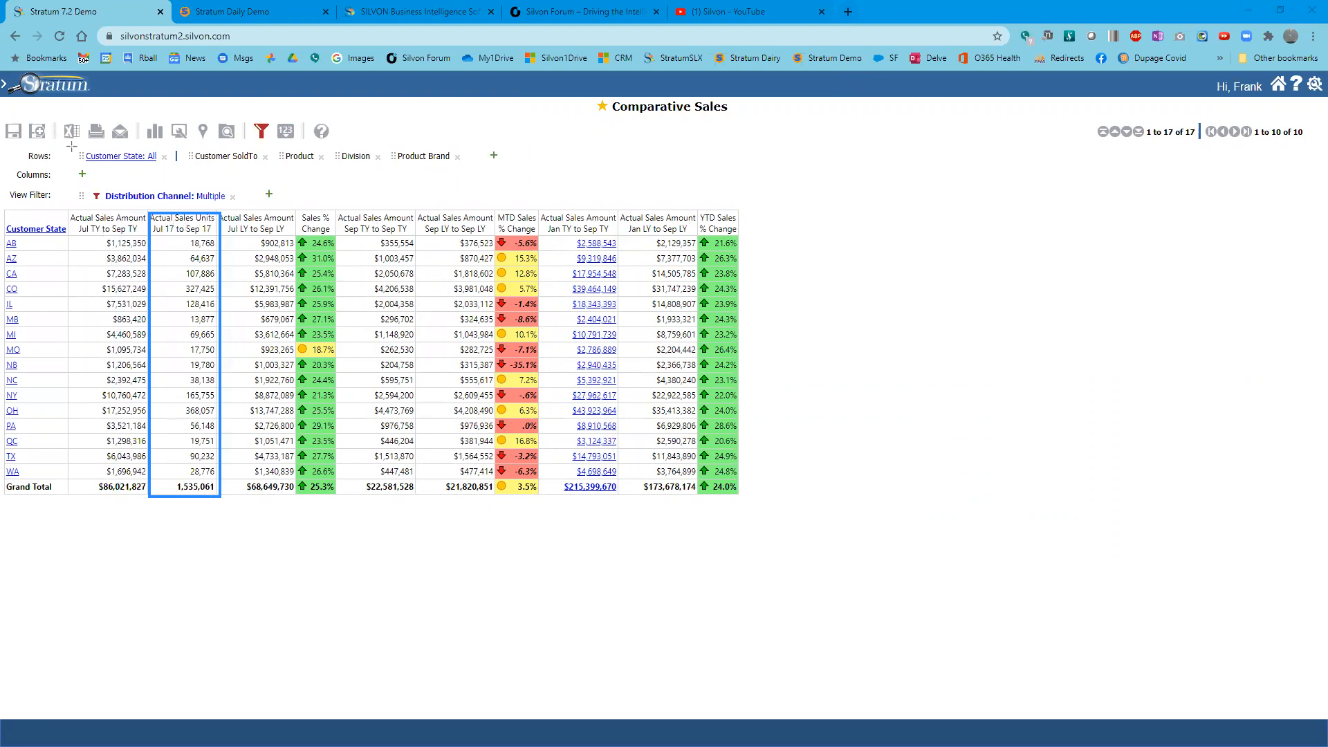
pyautogui.click(1073, 76)
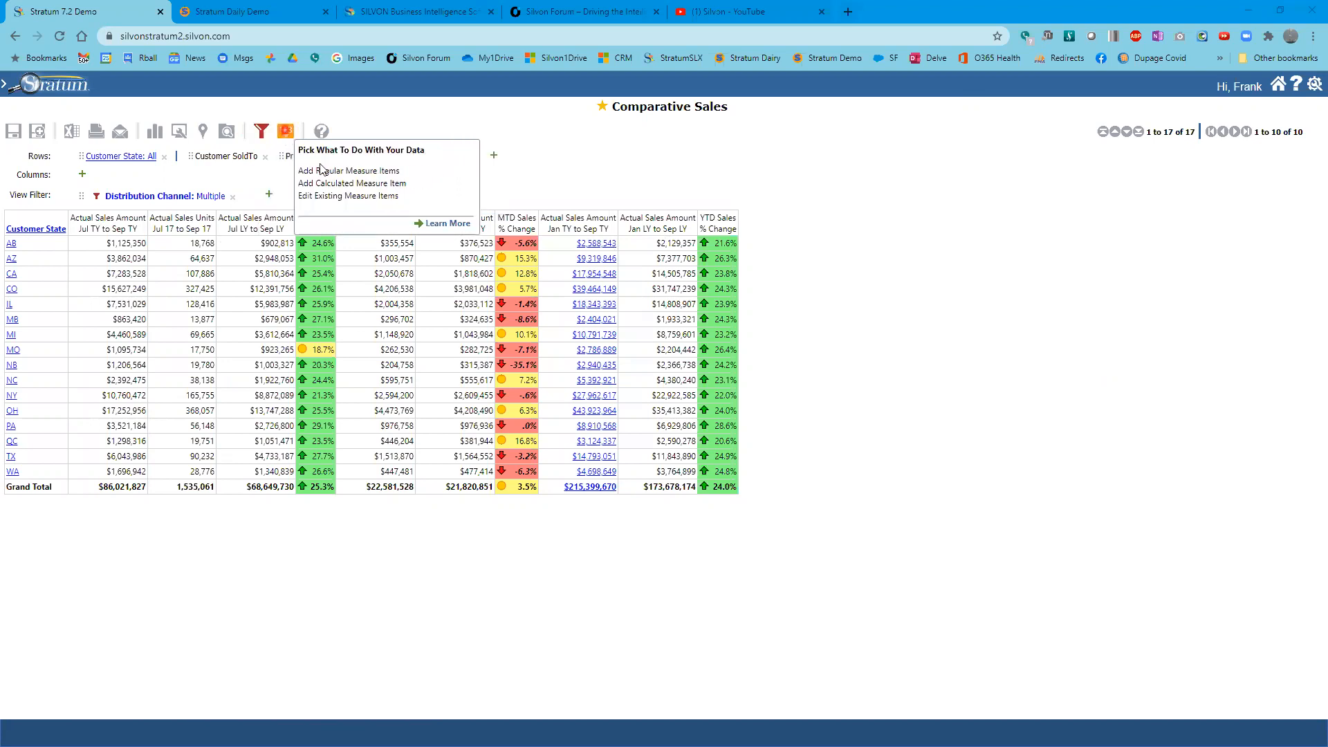
# - Copy the Actual Sales Amount Jul LY to Sep LY measure, switch it to Actual Sales Units with format ###,###,##0
pyautogui.click(320, 171)
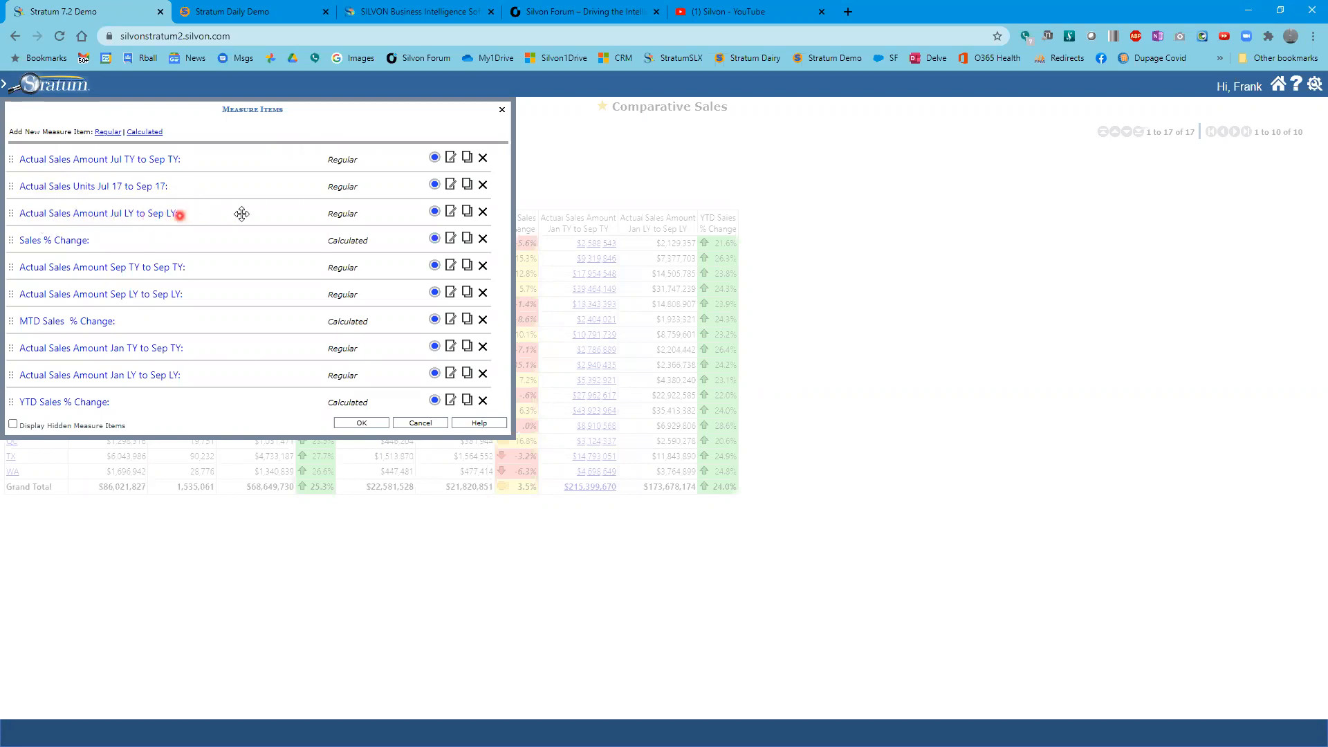
pyautogui.click(467, 211)
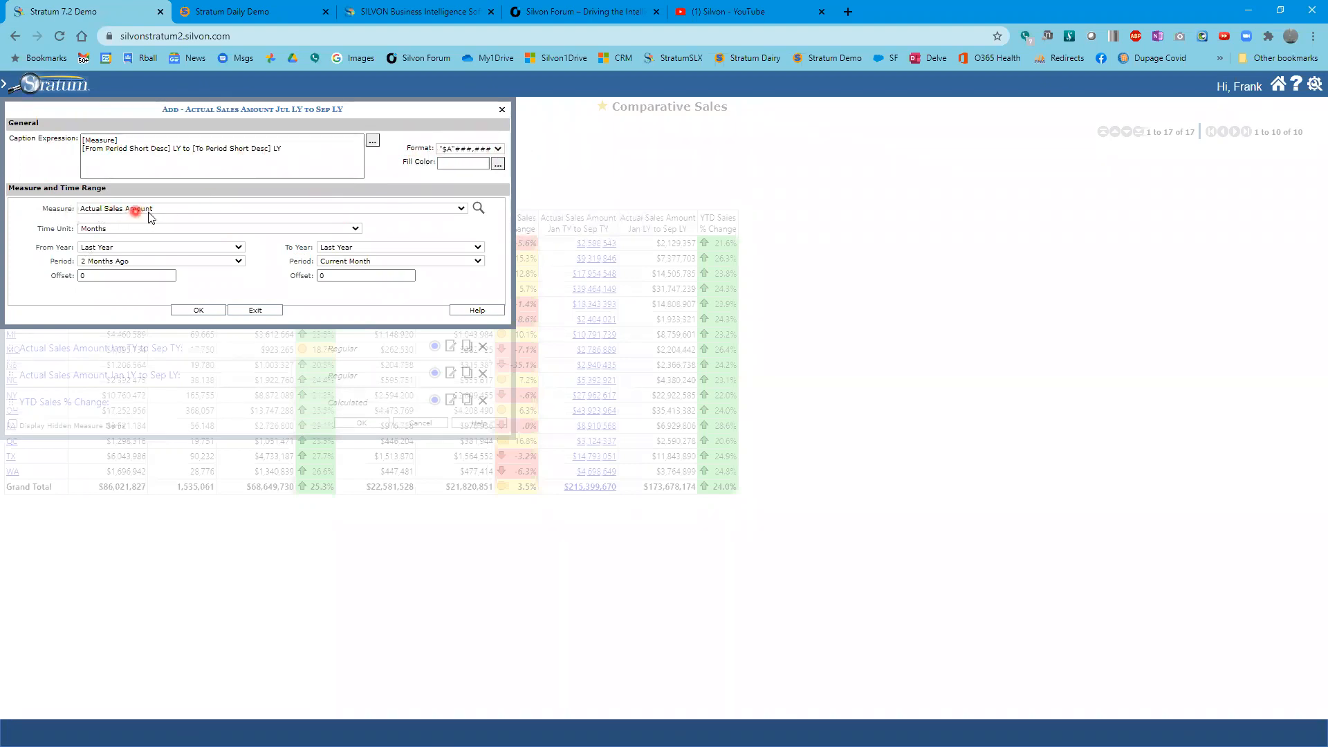
pyautogui.click(463, 209)
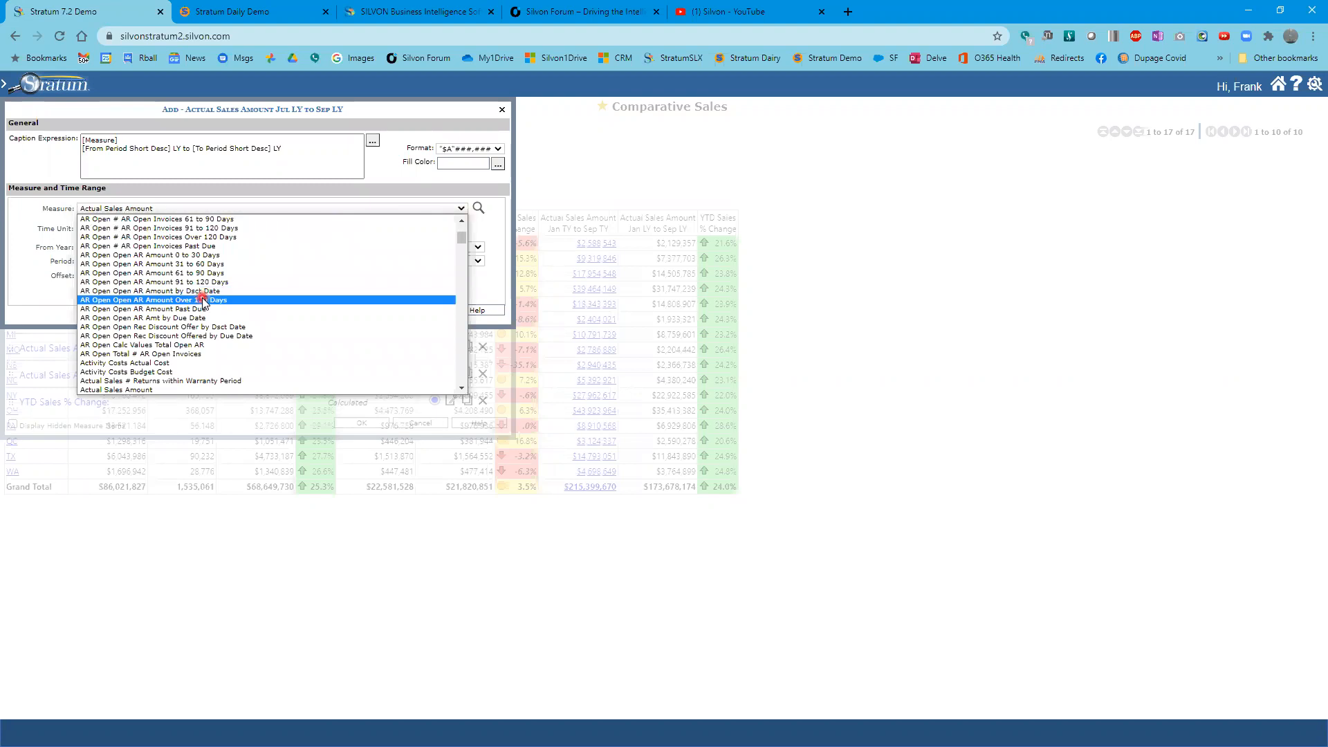
pyautogui.scroll(-5, 201, 302)
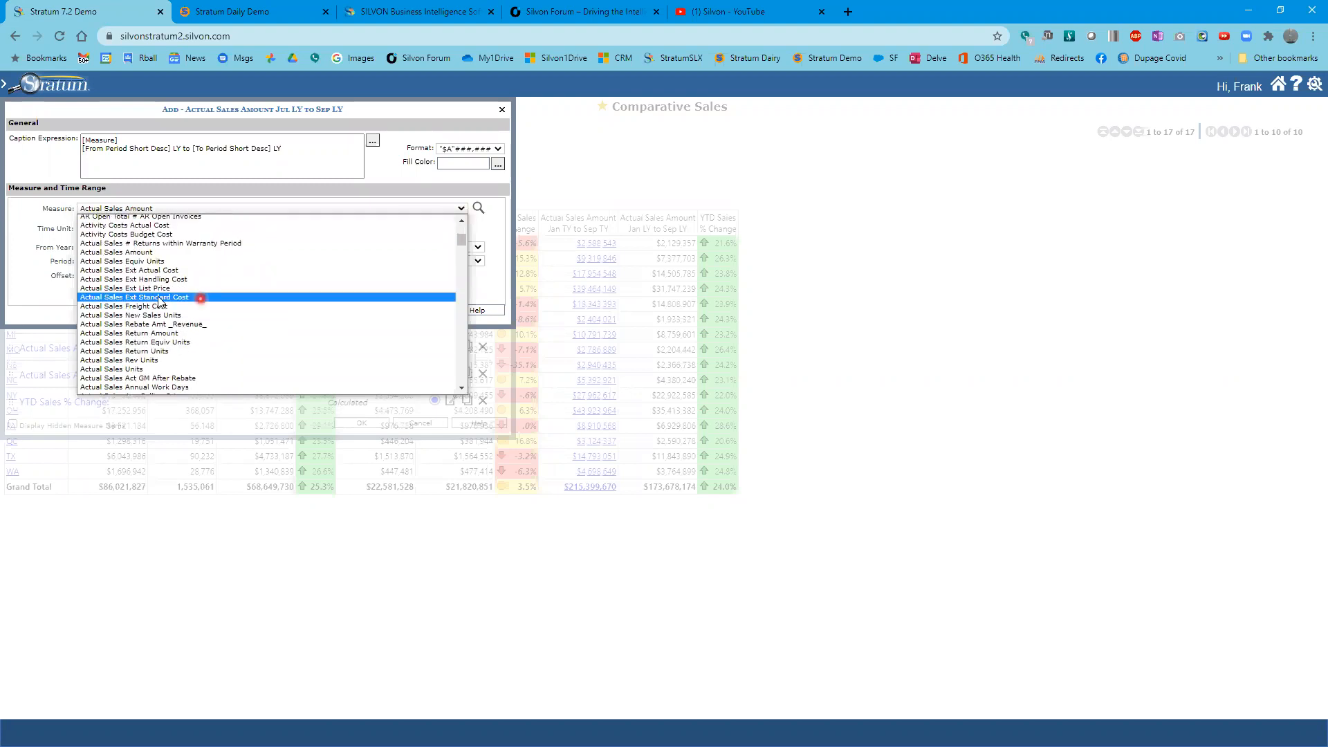
pyautogui.click(120, 369)
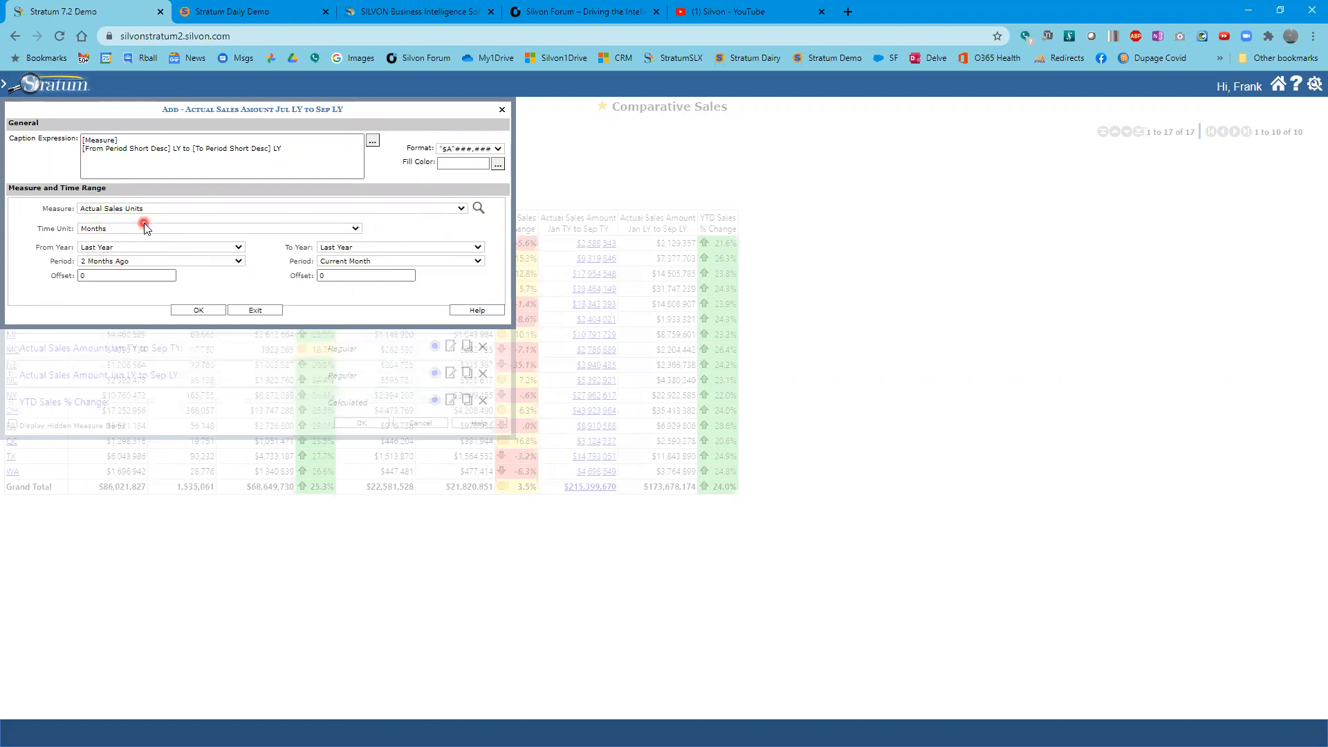
pyautogui.click(498, 149)
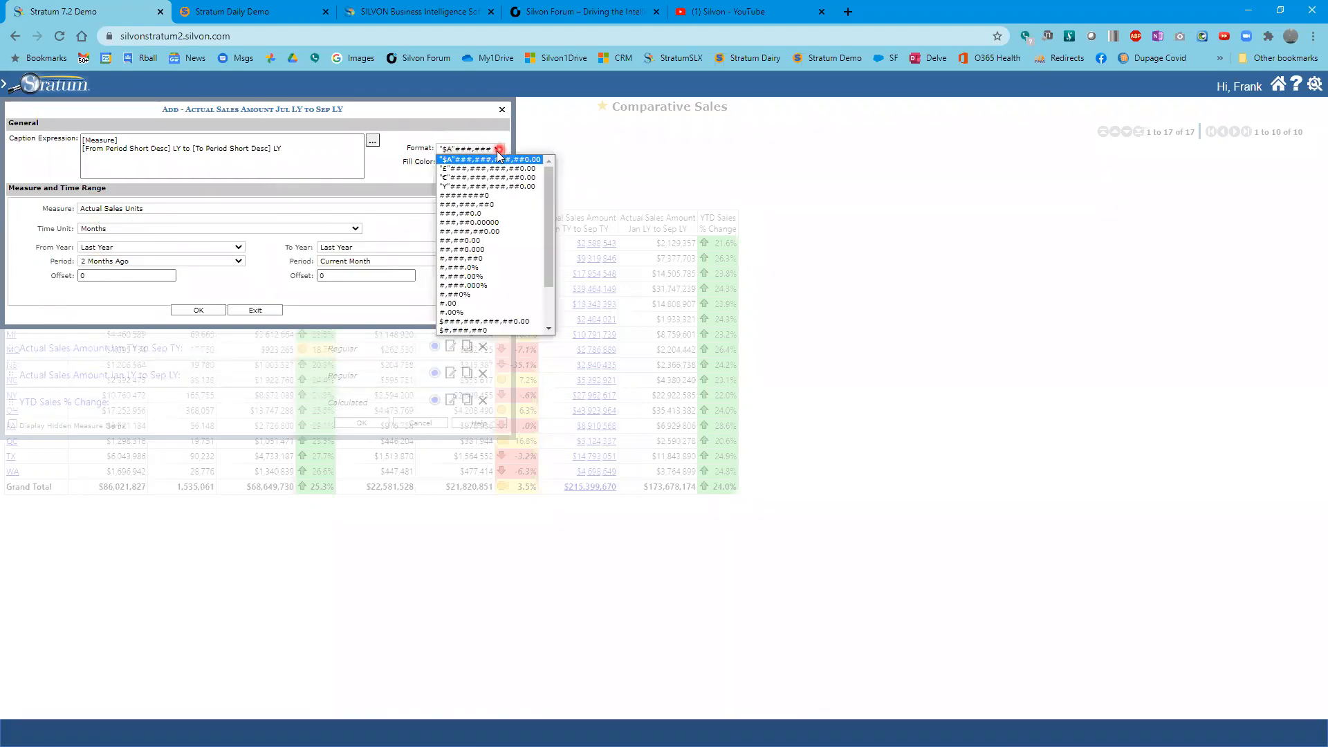
pyautogui.click(508, 204)
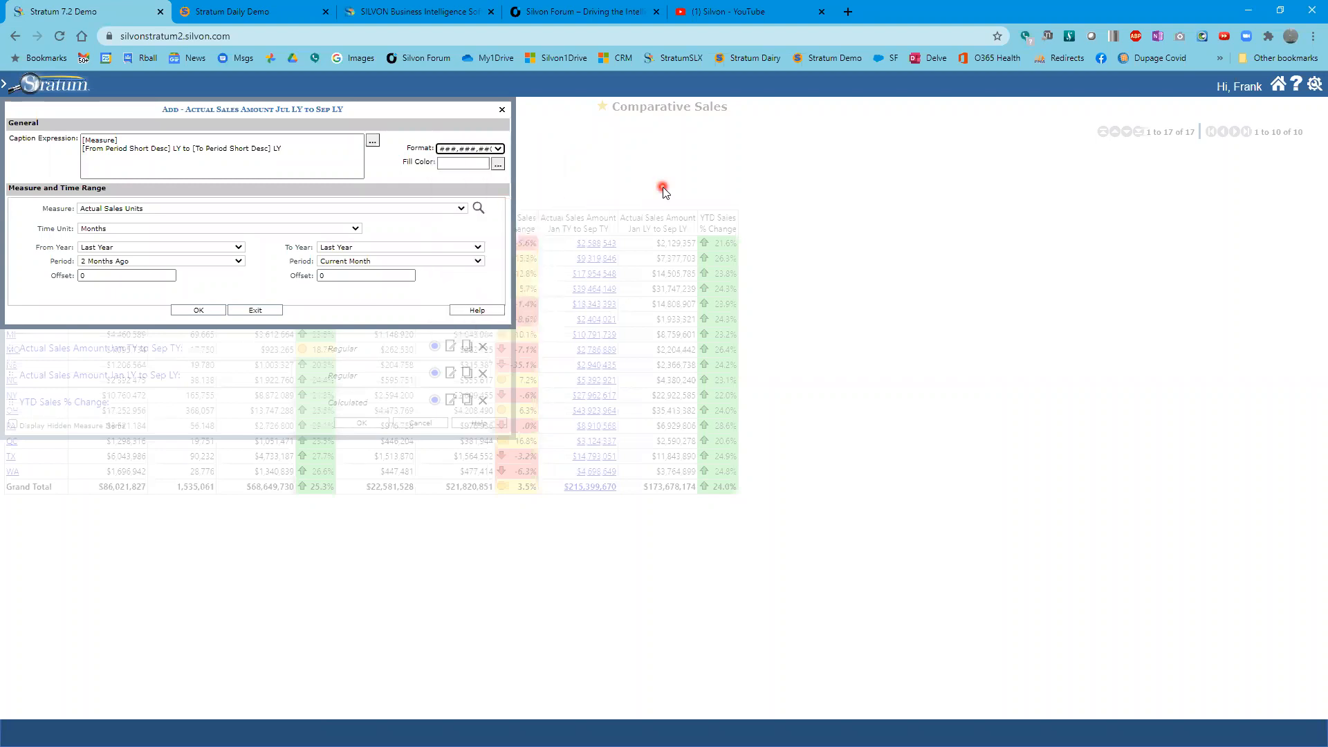
pyautogui.click(499, 164)
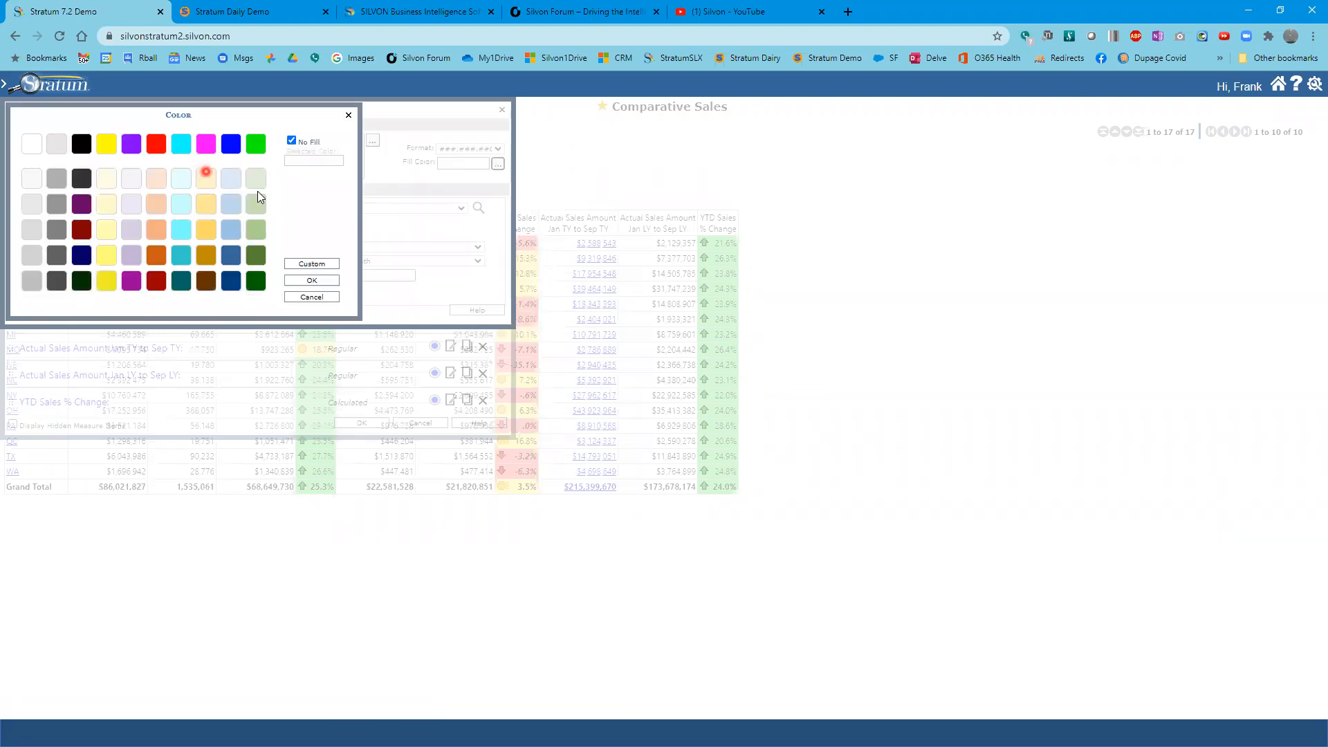
pyautogui.click(236, 184)
pyautogui.click(320, 284)
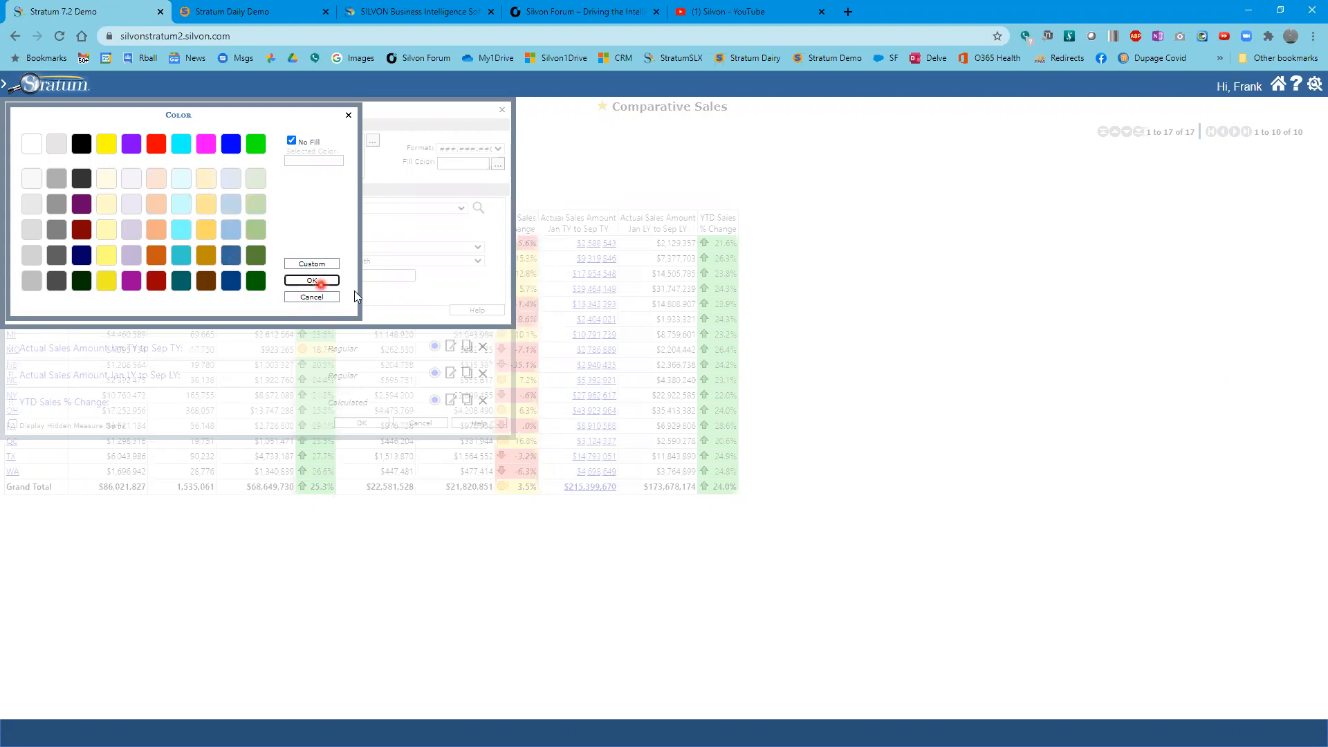
# - Give the copied units measure a light blue fill color, save it and apply the measure items
pyautogui.click(497, 164)
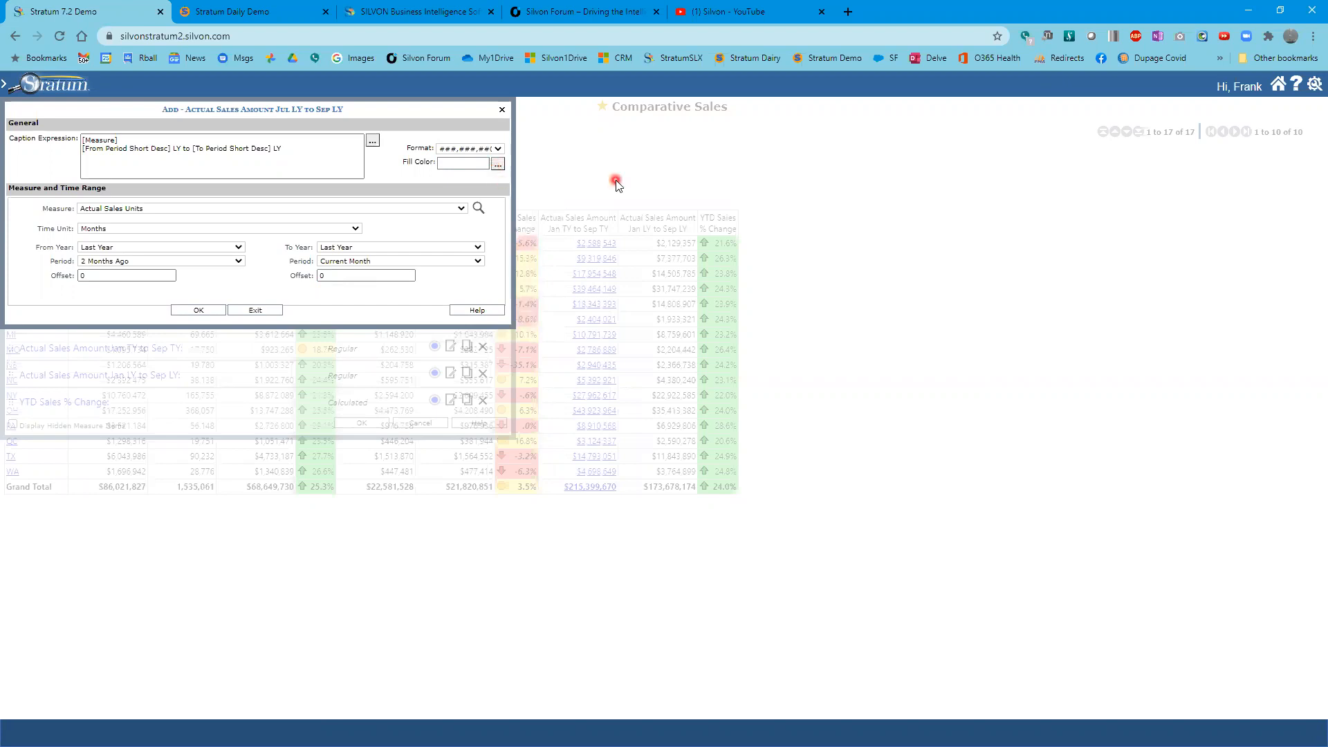
pyautogui.click(498, 164)
pyautogui.click(231, 177)
pyautogui.click(235, 228)
pyautogui.click(305, 280)
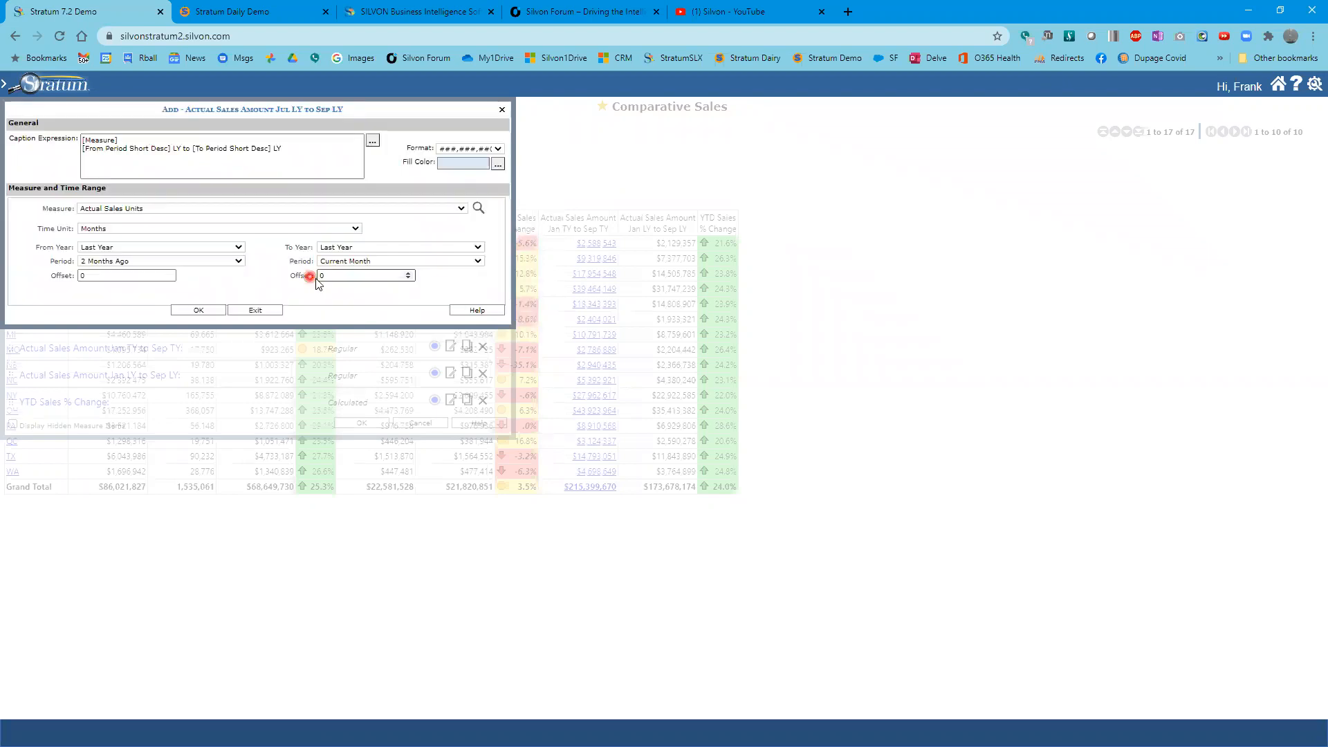
pyautogui.click(215, 313)
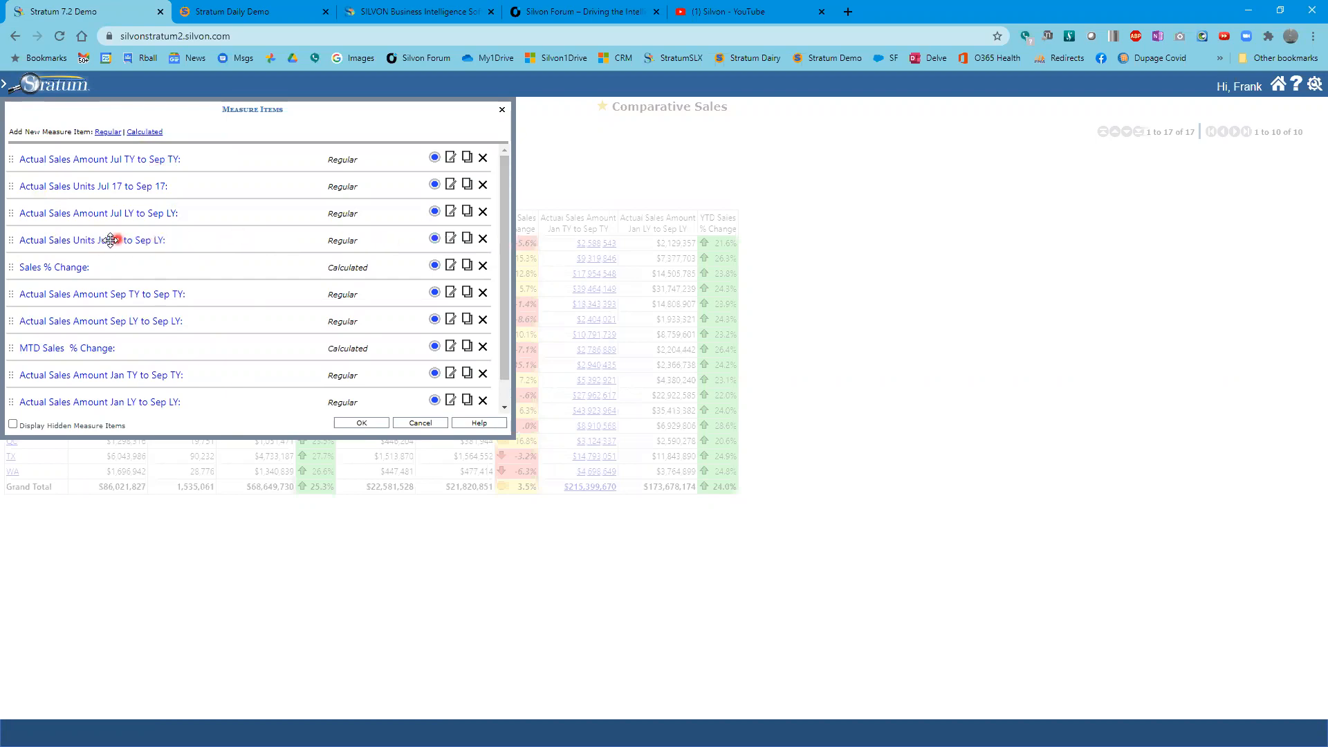
pyautogui.click(356, 422)
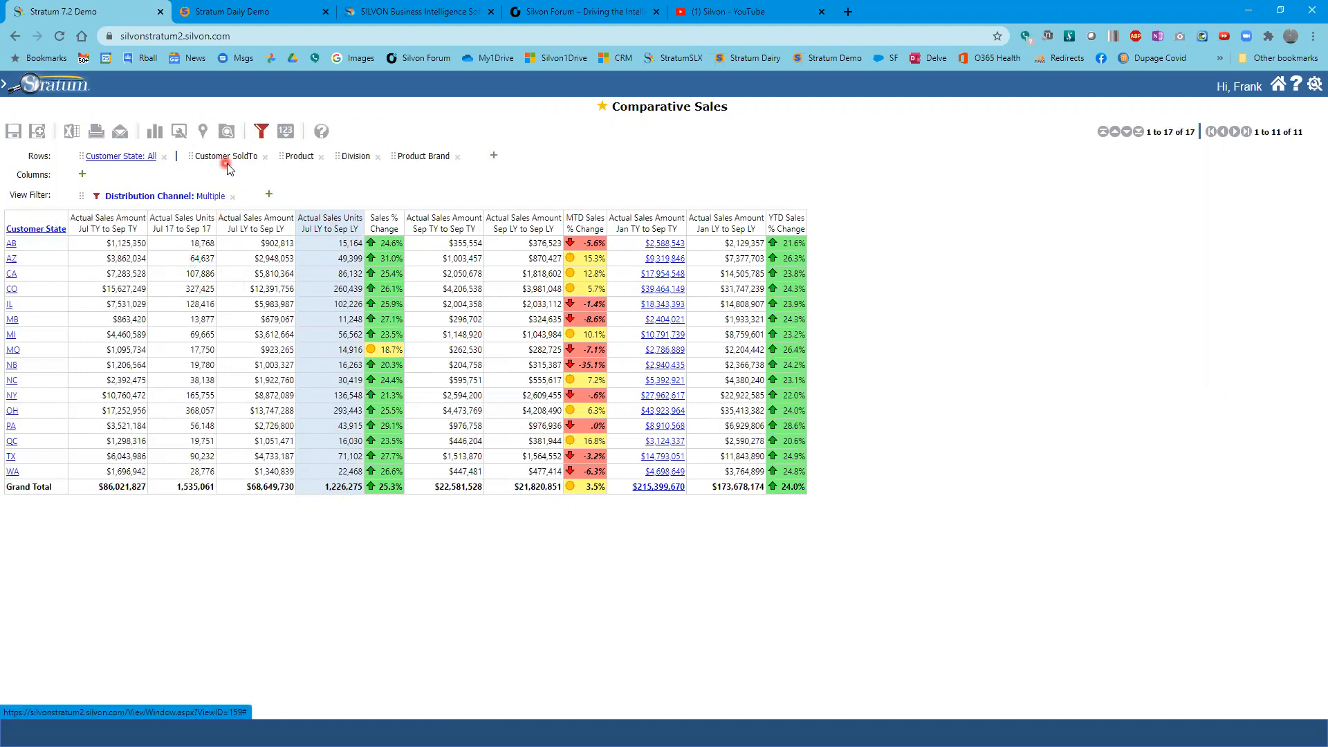
# - Move Product Brand directly after Customer State in the rows and expand it to show all brands
pyautogui.moveTo(415, 157); pyautogui.dragTo(140, 163)
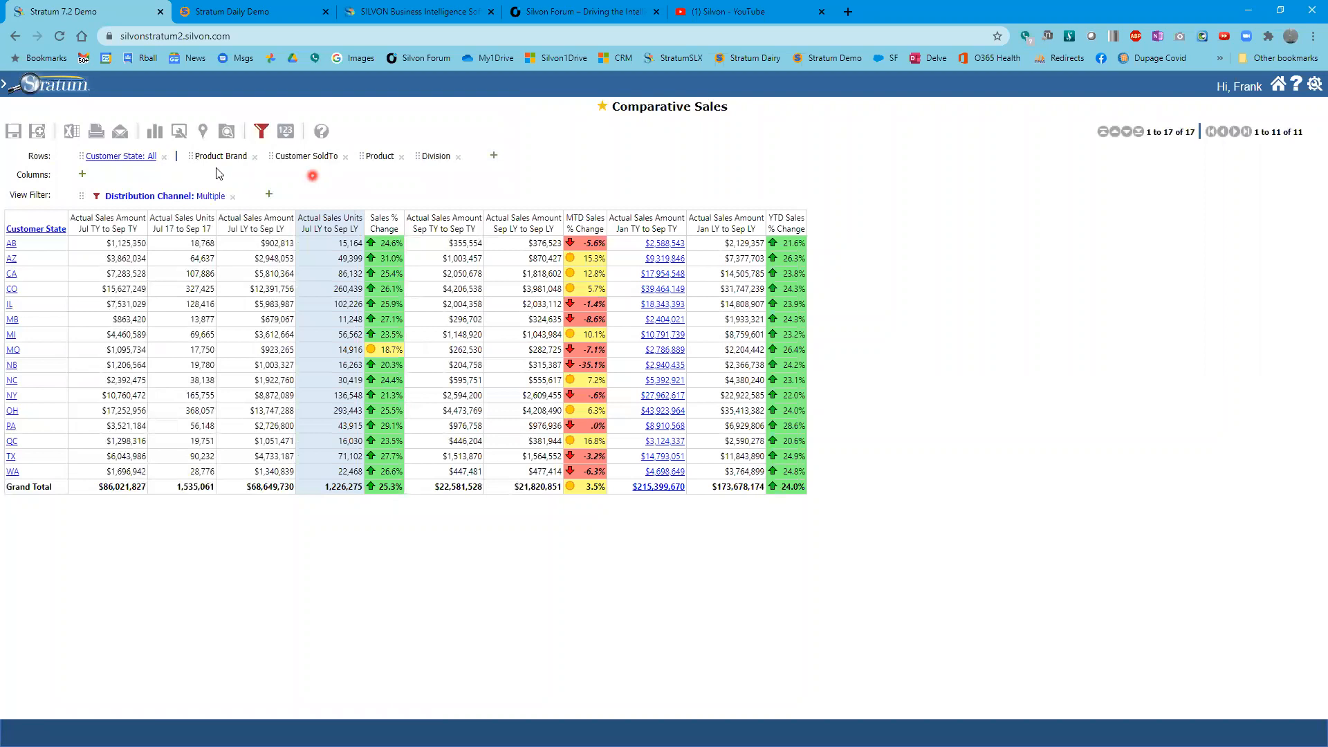
pyautogui.click(110, 158)
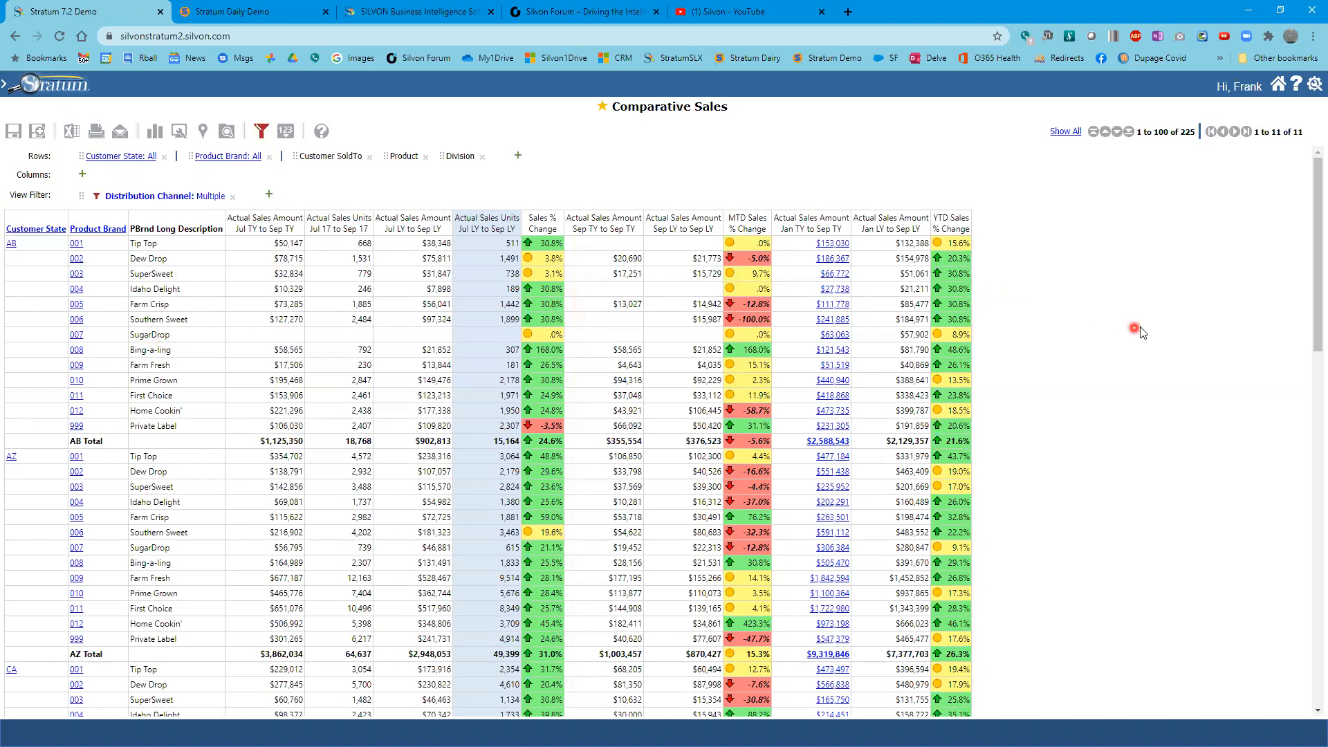
pyautogui.scroll(-1, 1141, 332)
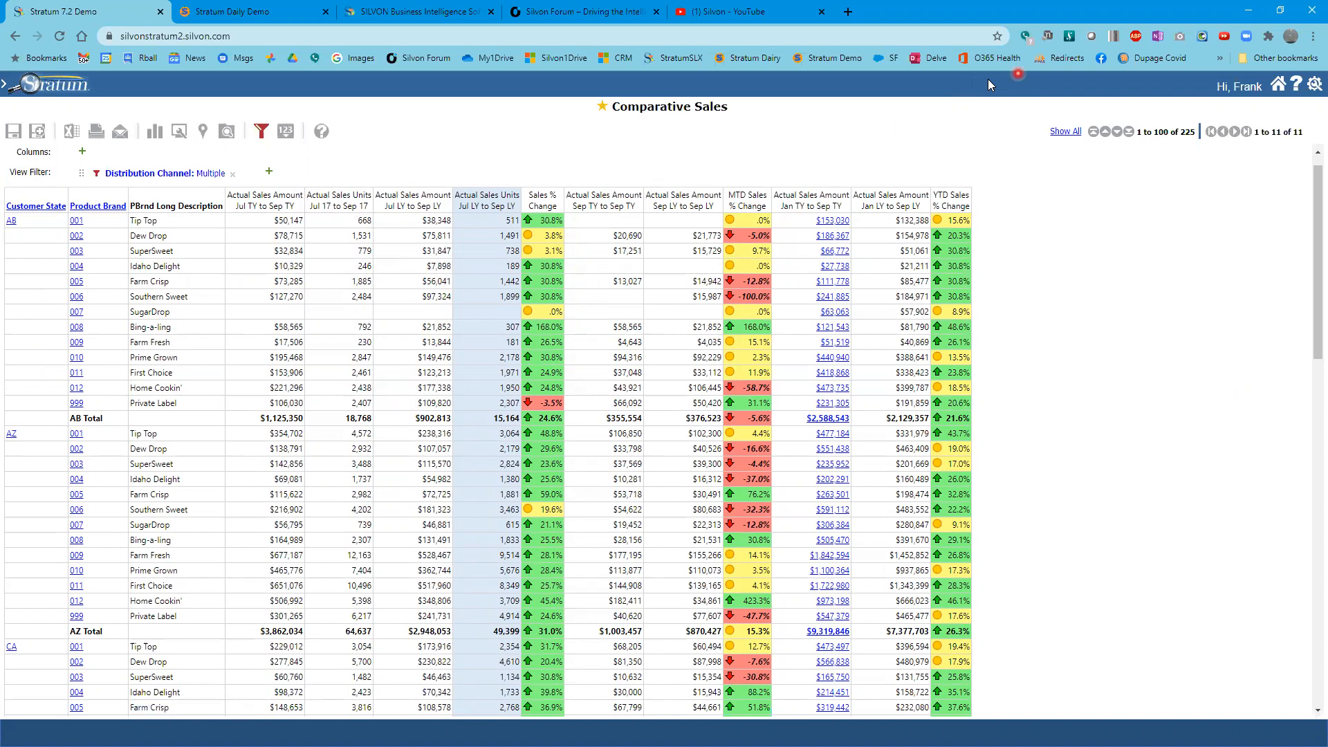
pyautogui.moveTo(588, 87); pyautogui.dragTo(747, 129)
# - Start saving the current view as a new one named Comparative Sales - example 2 - delete
pyautogui.click(36, 131)
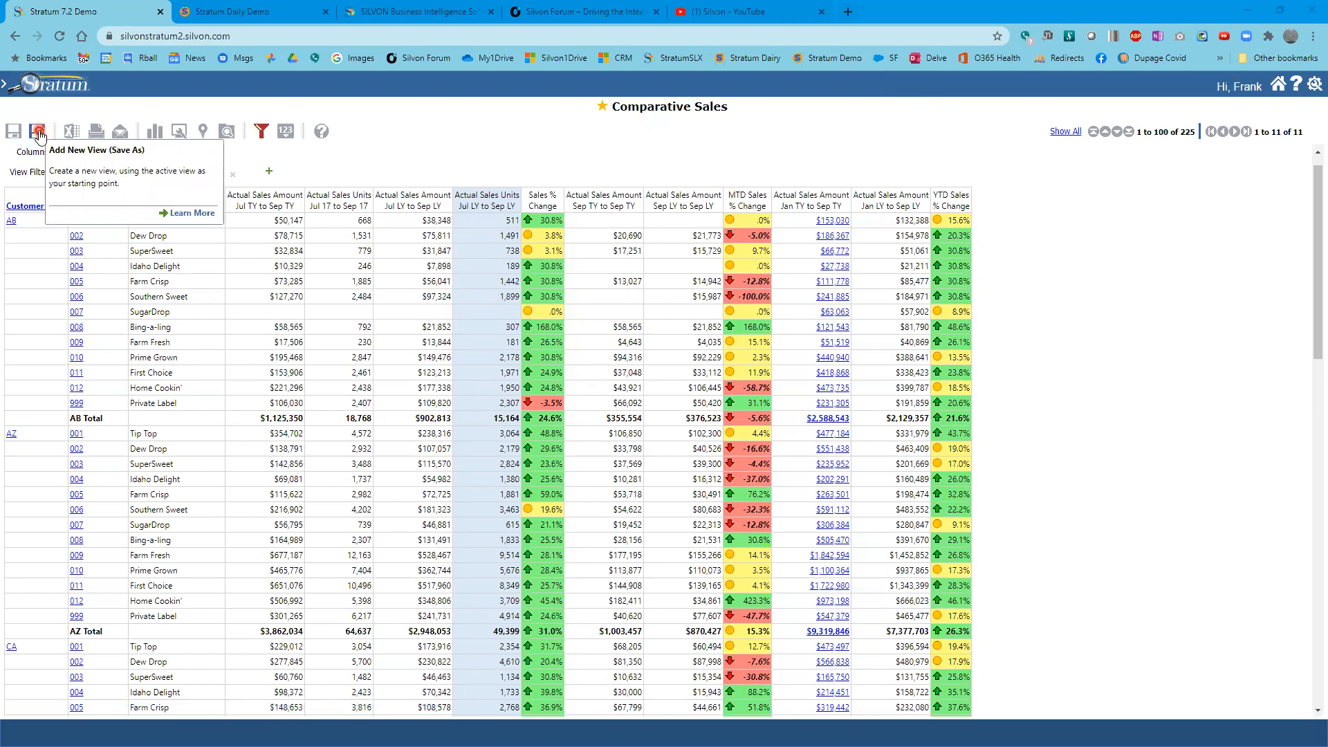
pyautogui.click(38, 133)
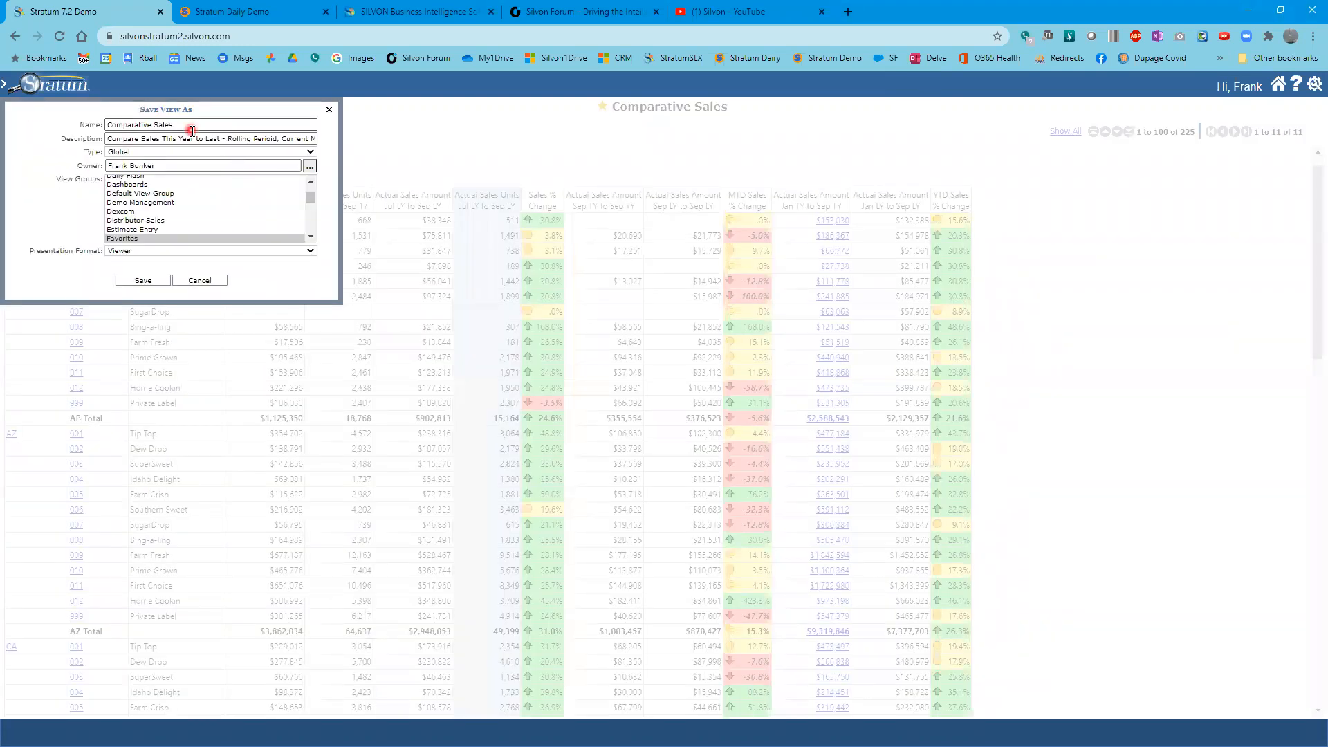
pyautogui.click(191, 125)
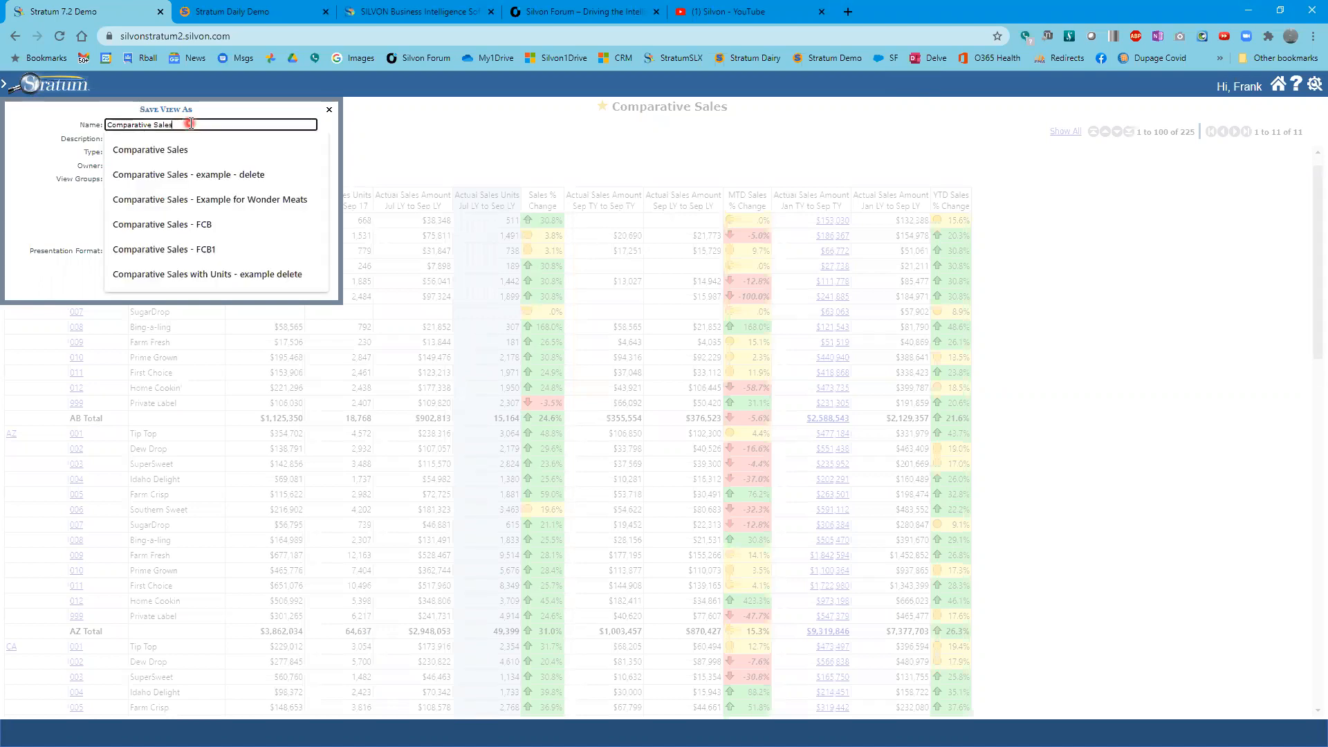
pyautogui.write('- e')
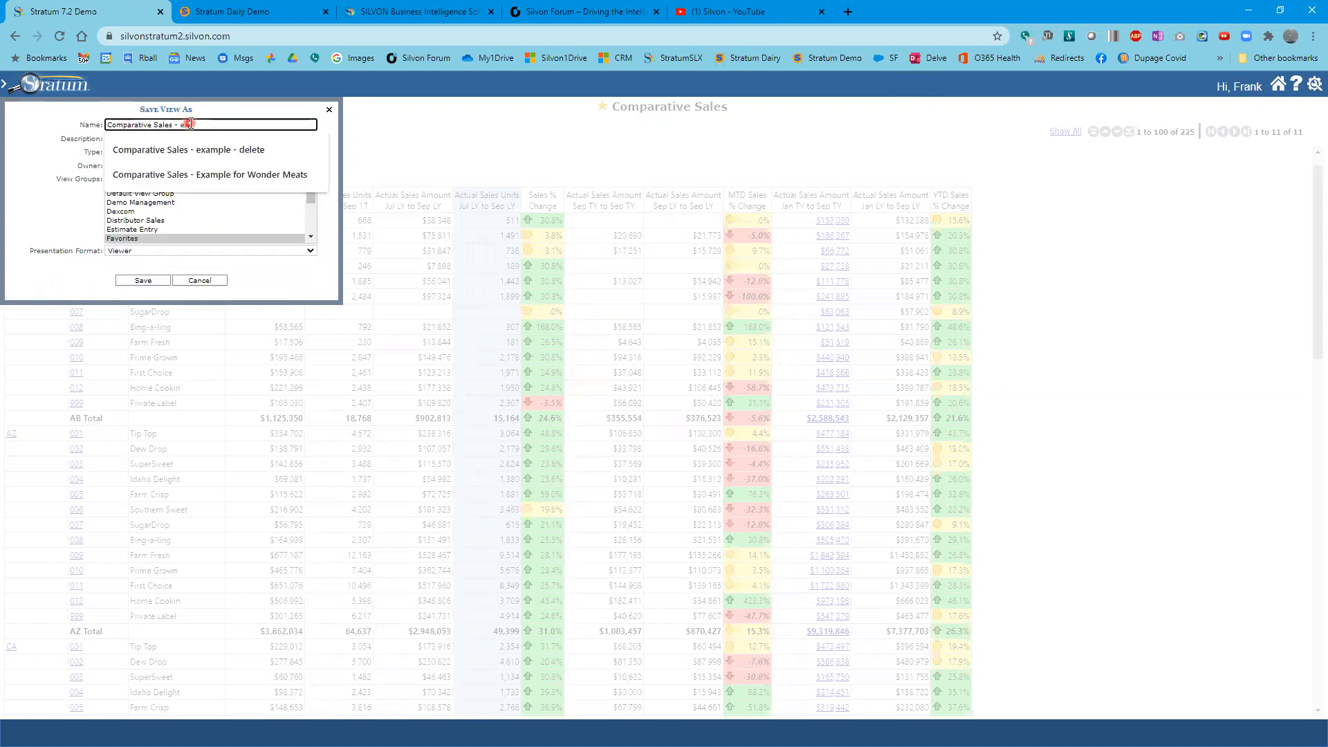
pyautogui.write('xample 2 - delete')
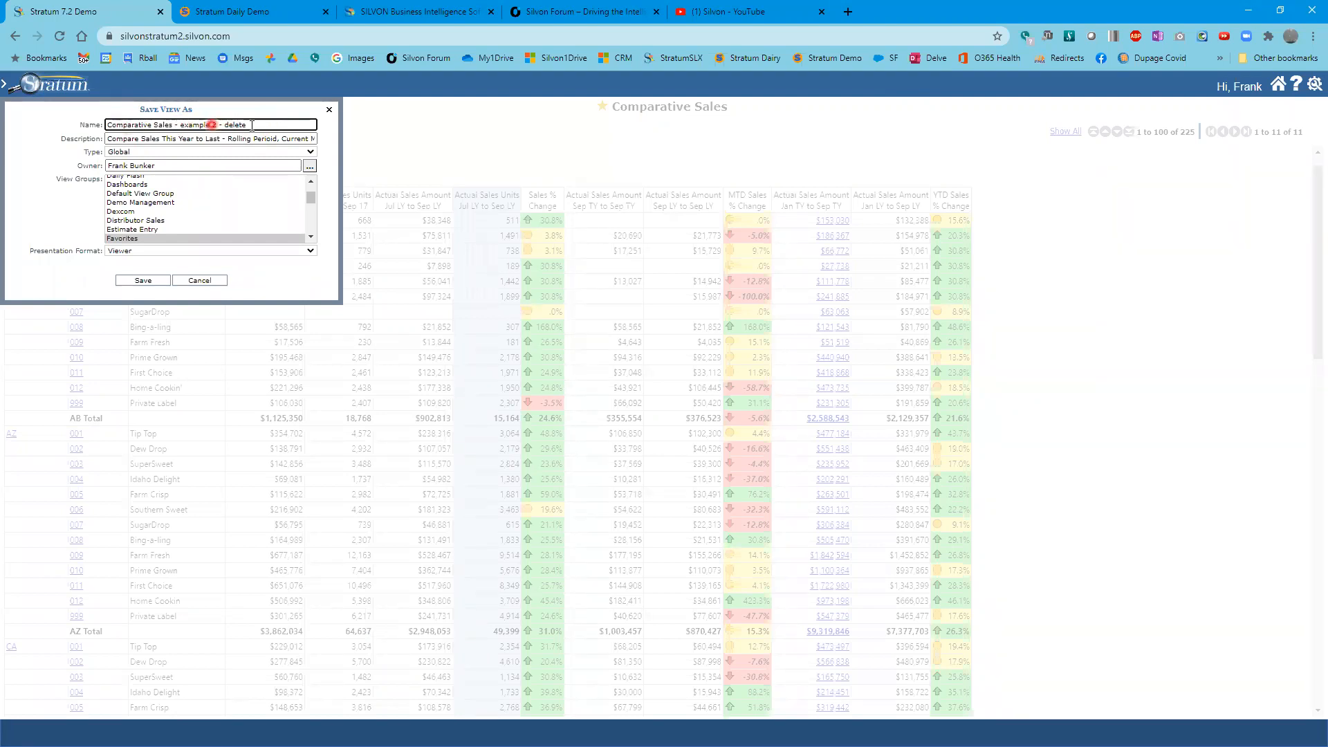
# - Set the new view's type to Personal
pyautogui.click(129, 153)
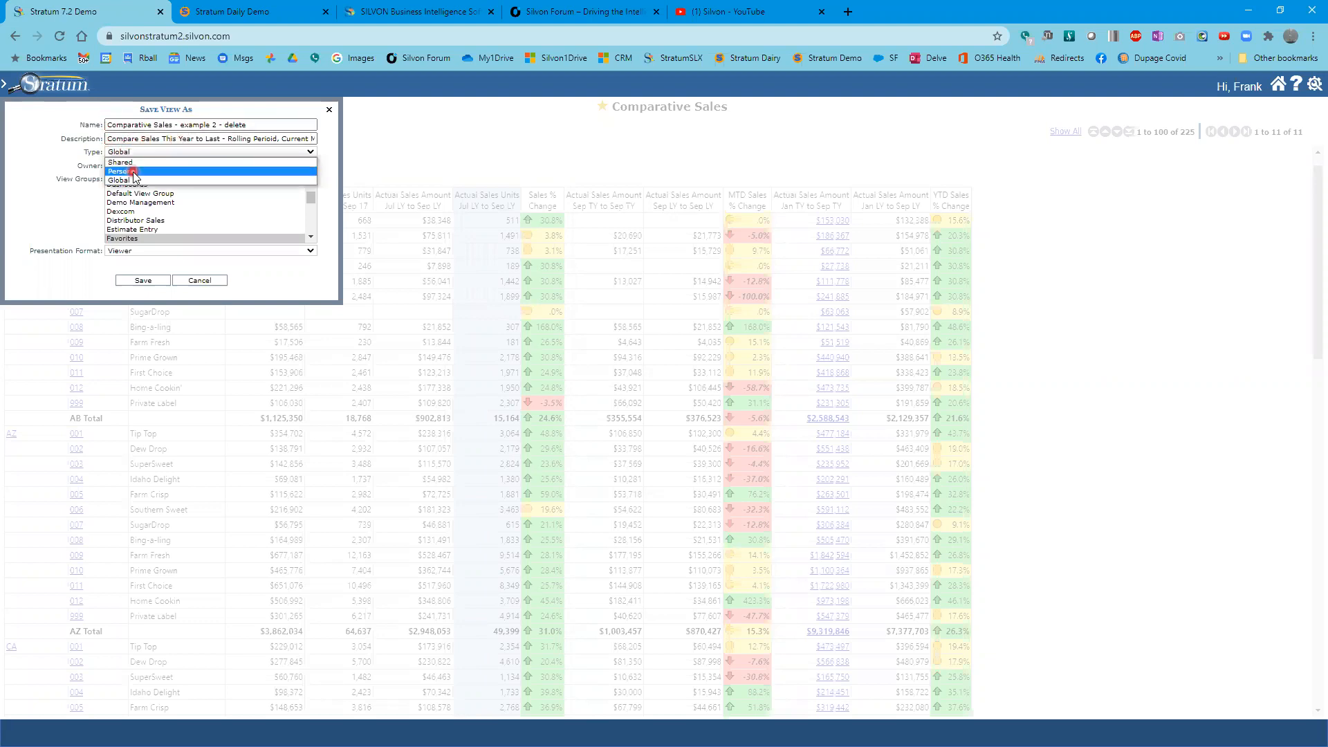
pyautogui.click(134, 170)
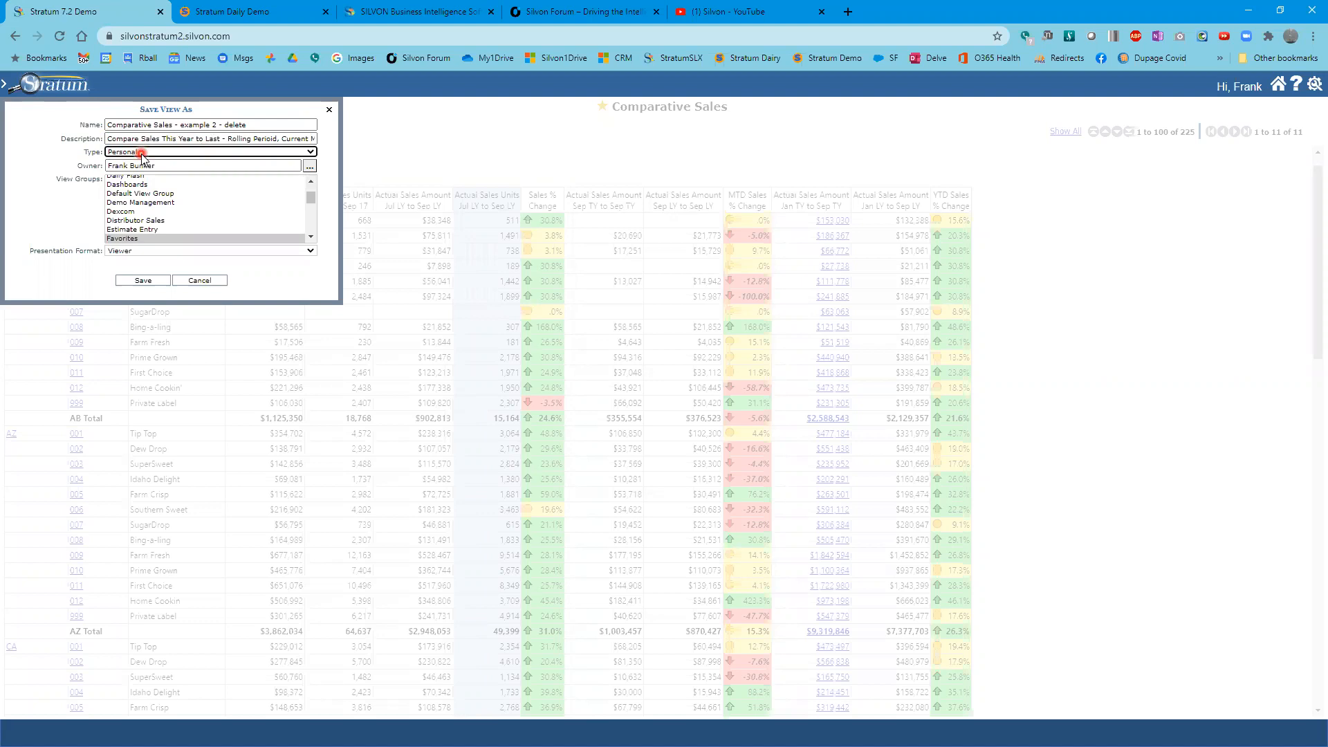
pyautogui.click(311, 153)
pyautogui.click(158, 153)
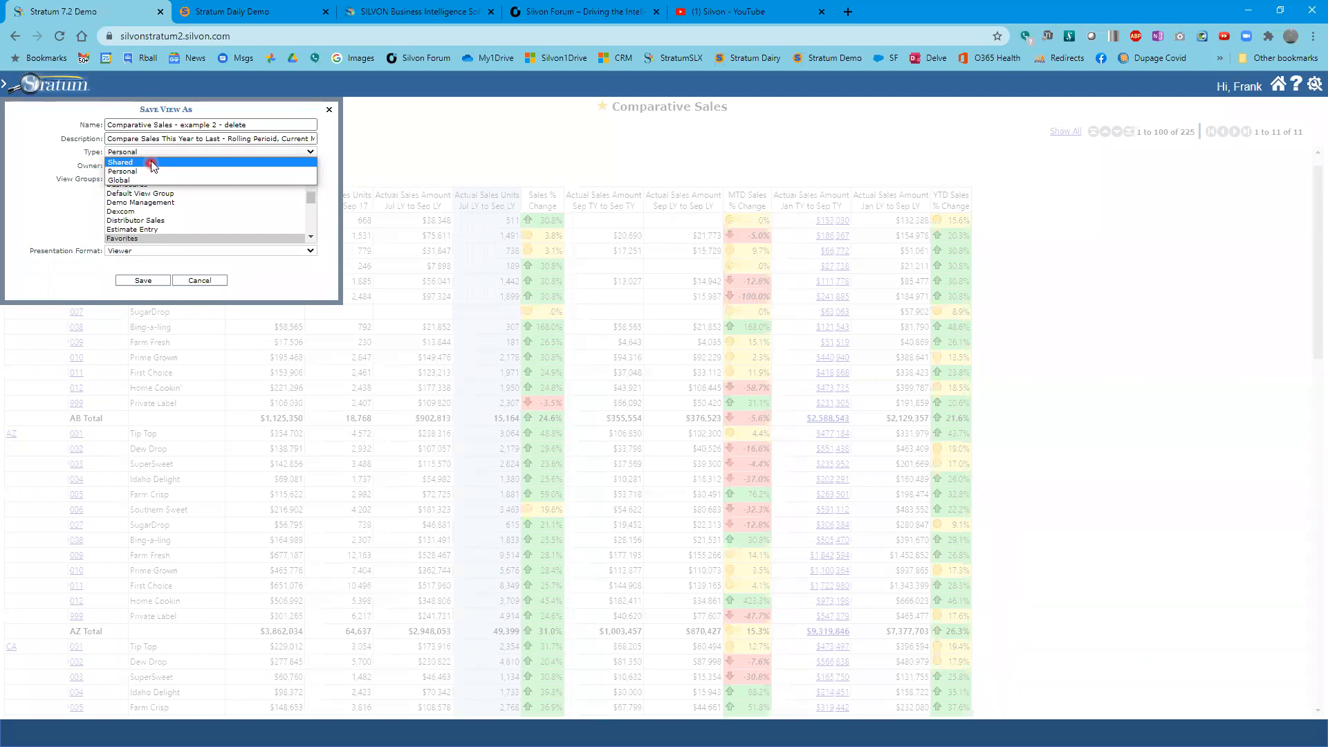
pyautogui.click(171, 154)
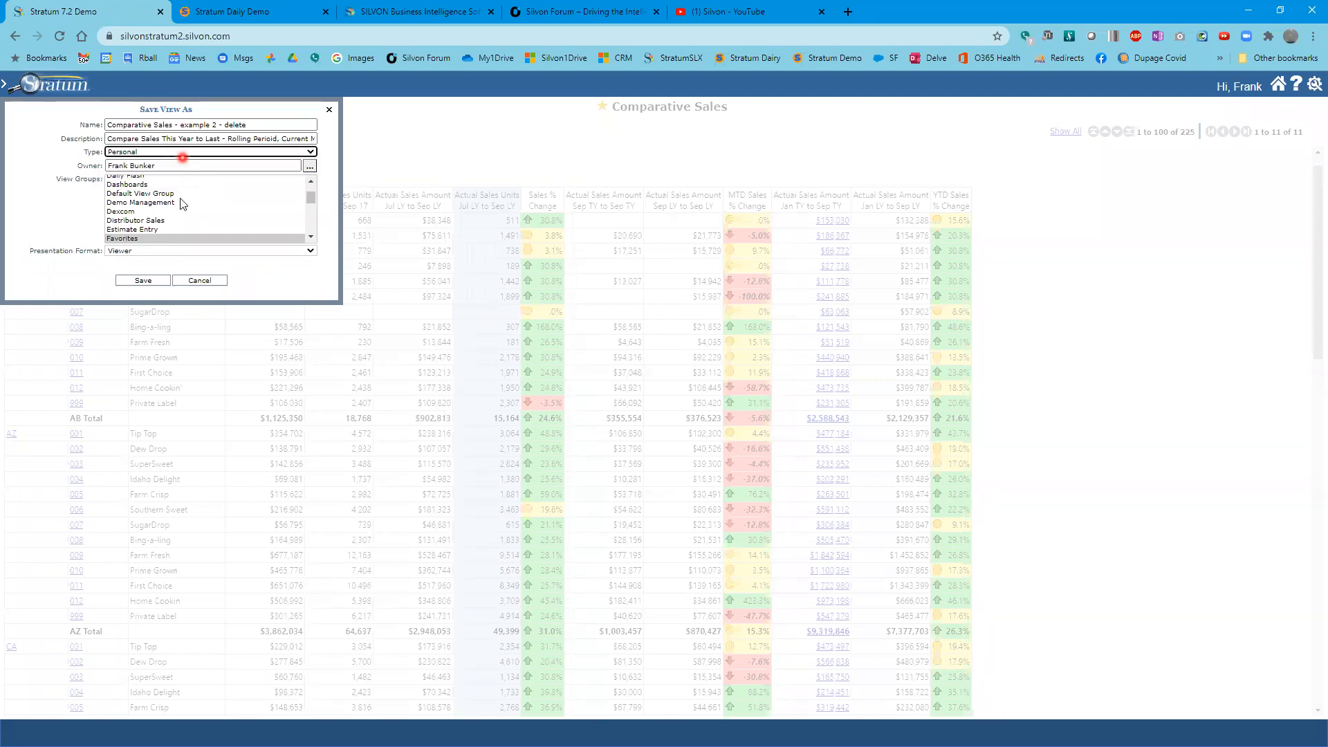
# - Assign the new view to the Favorites view group and save it
pyautogui.click(158, 281)
pyautogui.click(148, 174)
pyautogui.moveTo(309, 198)
pyautogui.mouseDown()
pyautogui.moveTo(306, 224)
pyautogui.moveTo(310, 185)
pyautogui.moveTo(311, 202)
pyautogui.mouseUp()
pyautogui.click(141, 281)
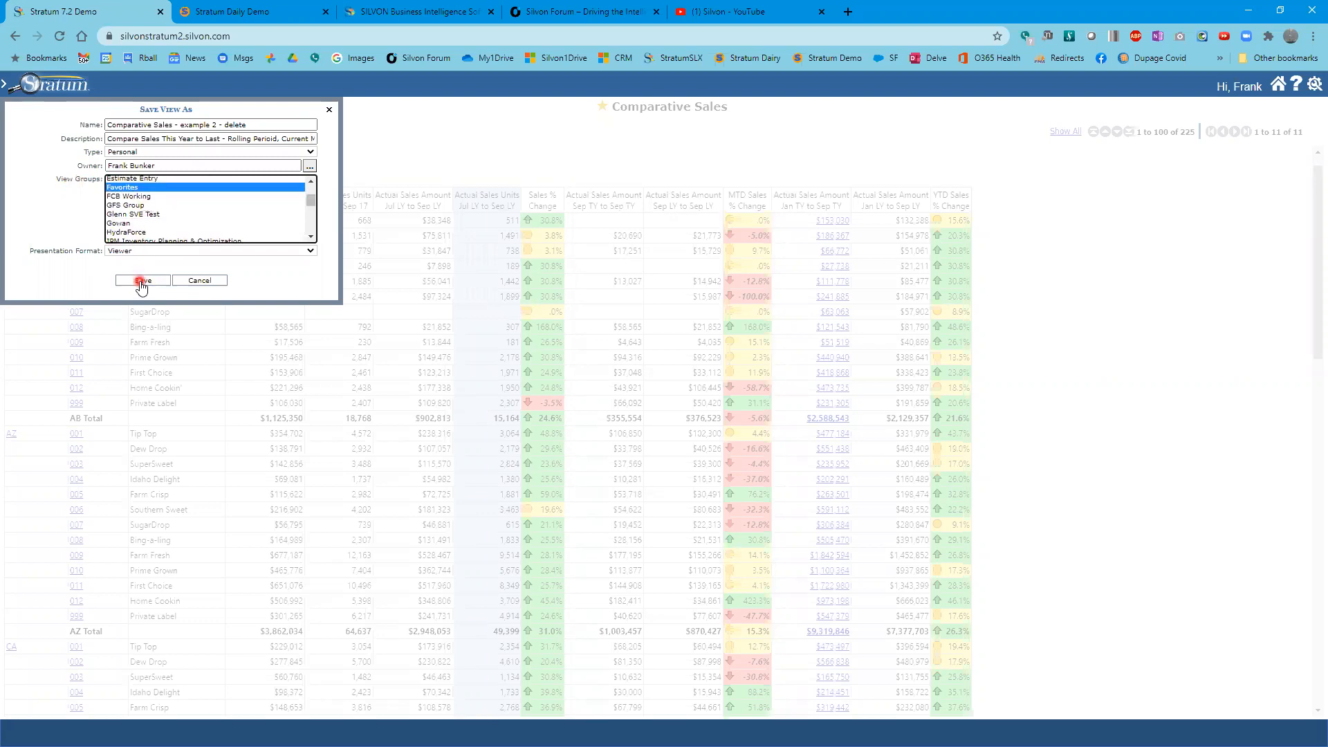
pyautogui.click(141, 204)
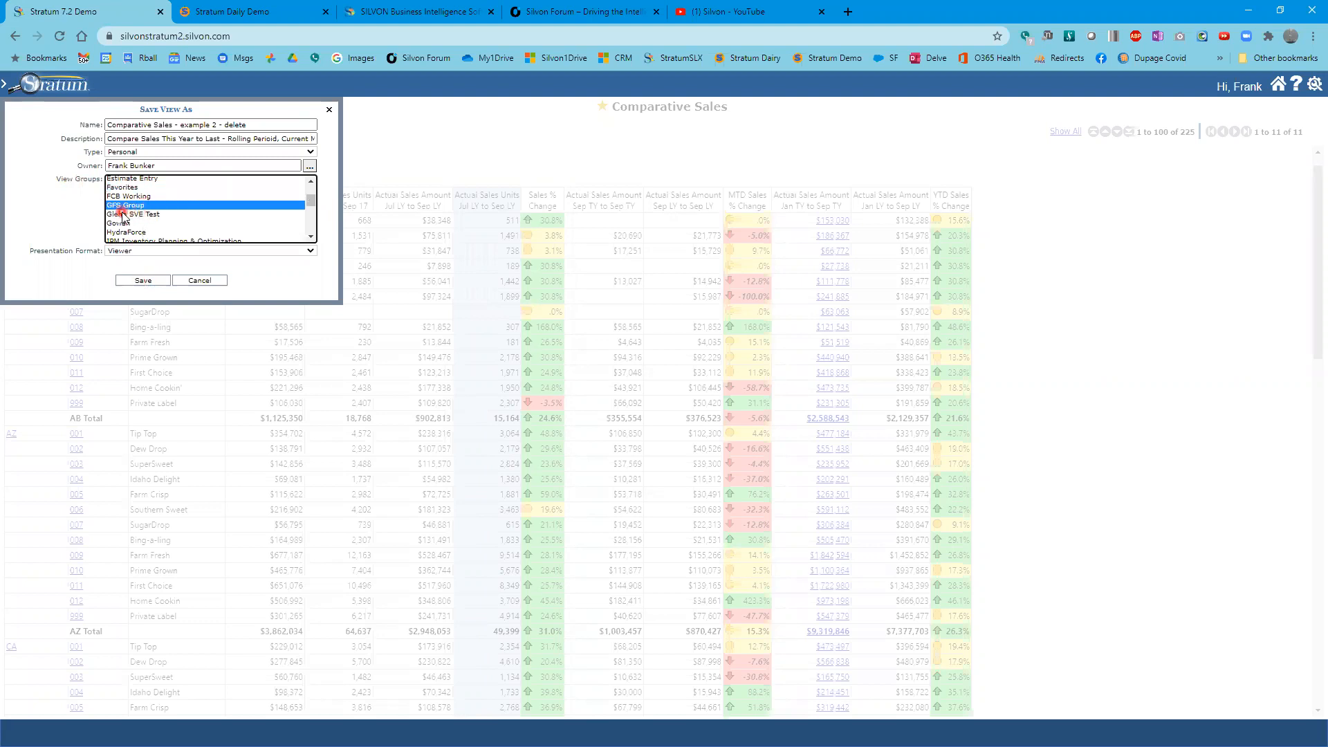
pyautogui.click(124, 215)
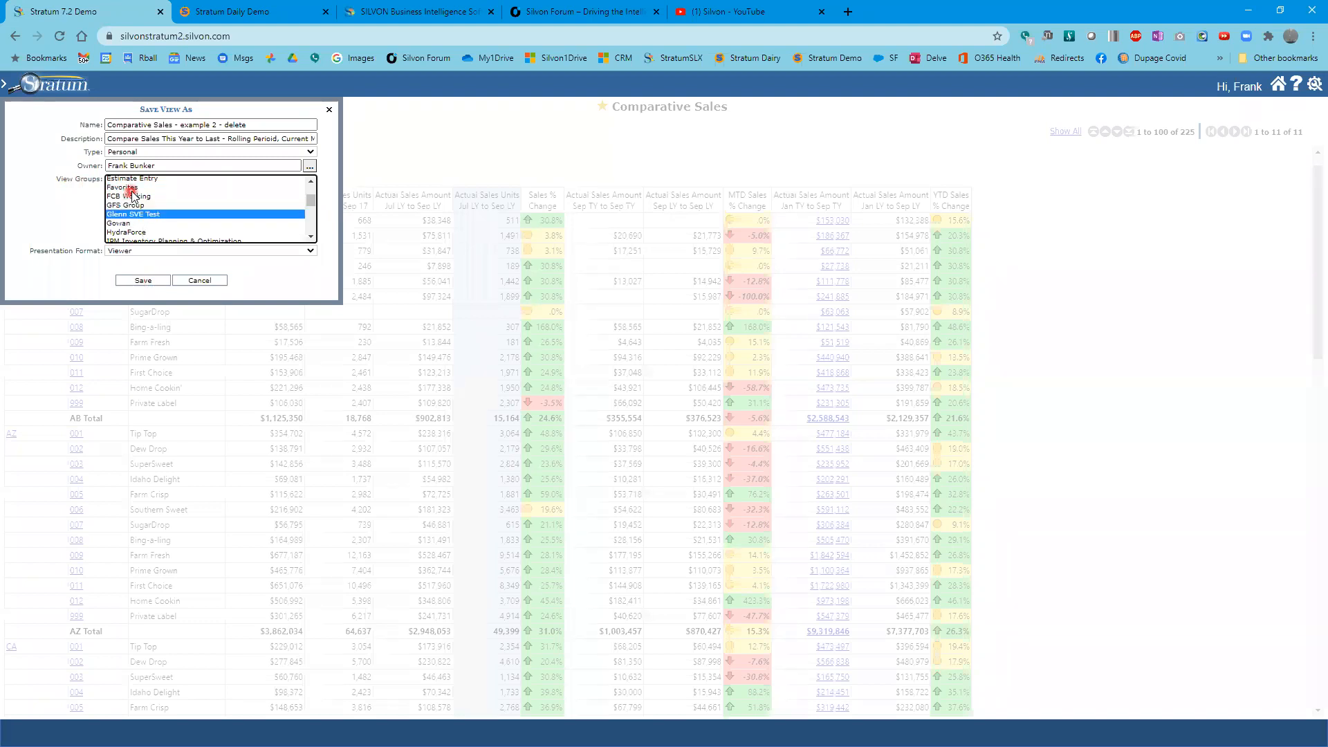
pyautogui.click(130, 189)
pyautogui.click(146, 281)
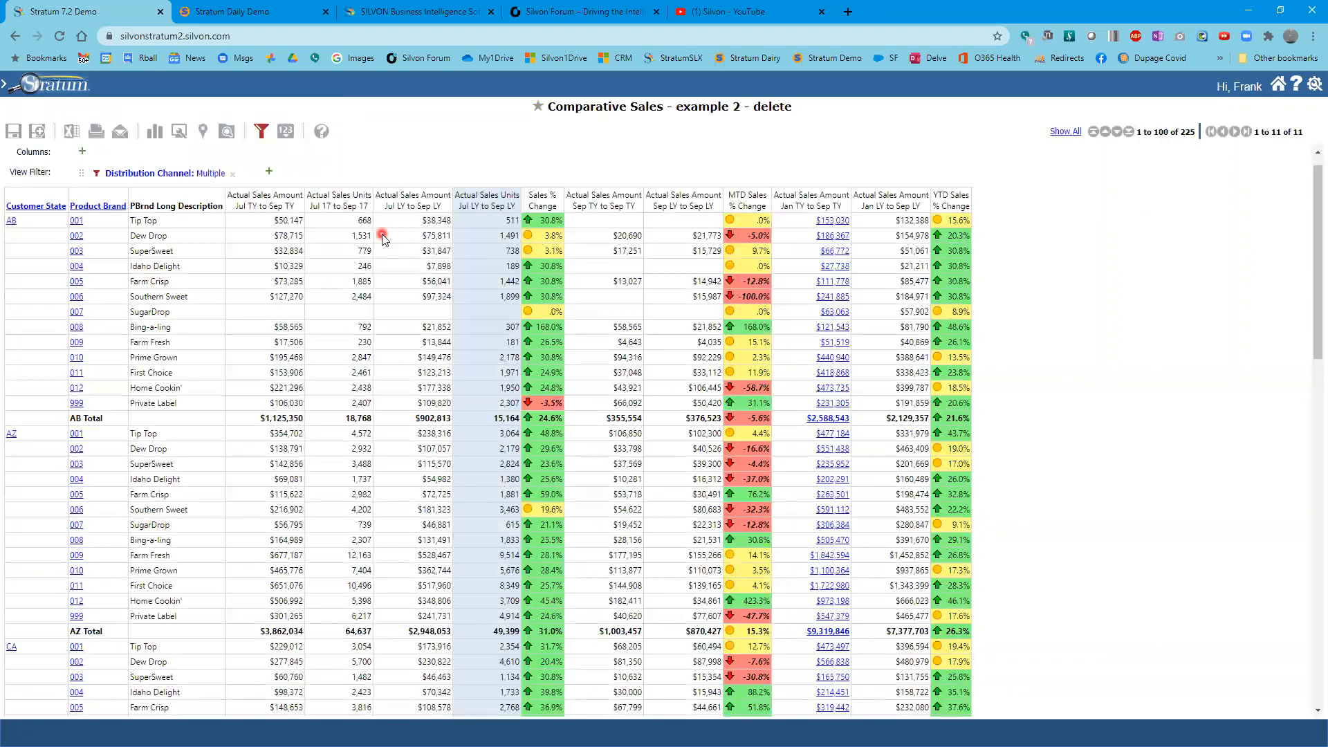
# - Return to the home page and reopen the Comparative Sales - example 2 - delete view from the recently used views
pyautogui.click(1278, 83)
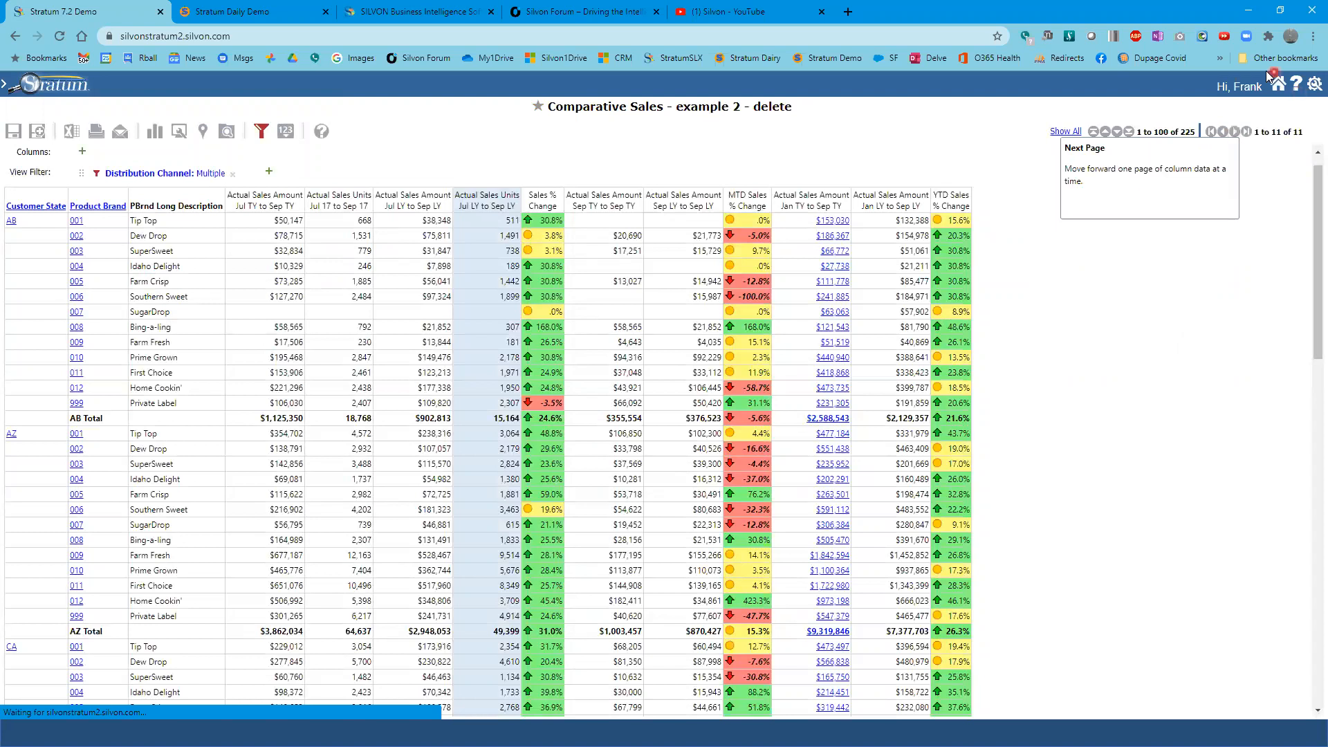
pyautogui.click(84, 124)
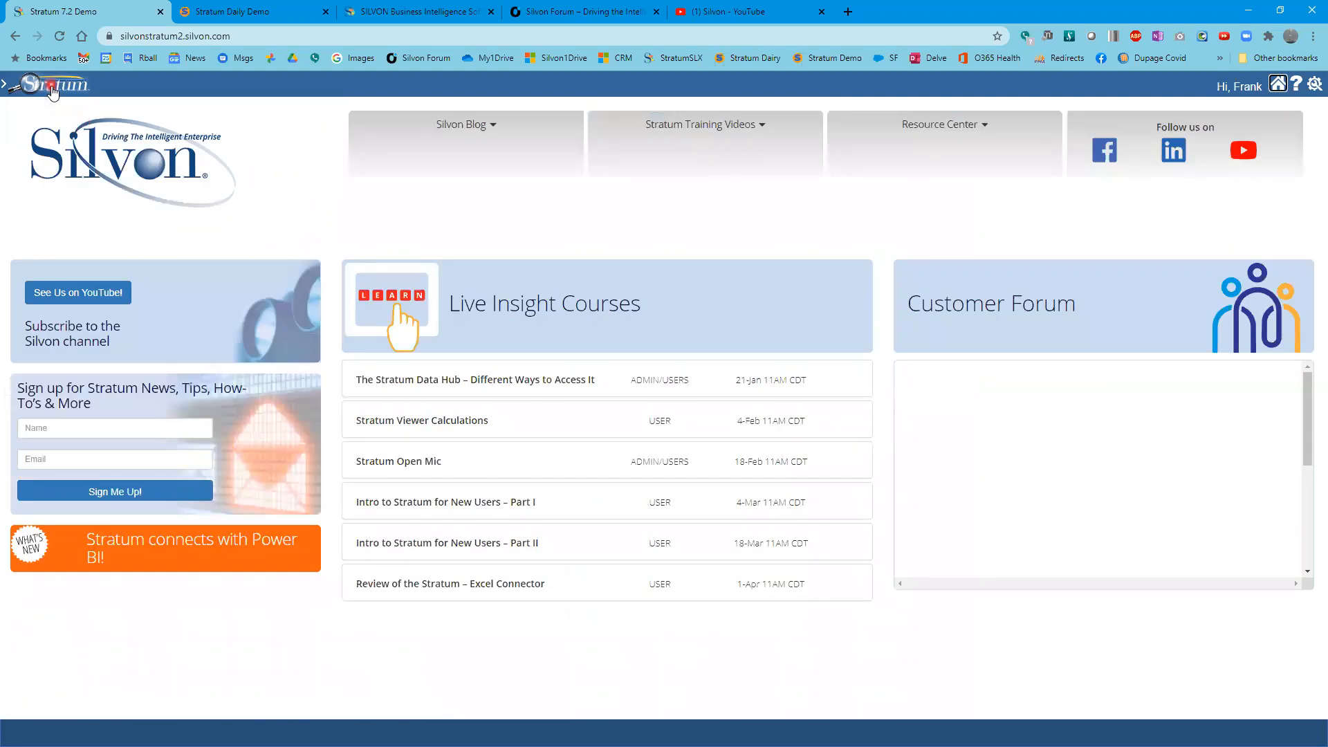
pyautogui.click(50, 84)
pyautogui.click(47, 128)
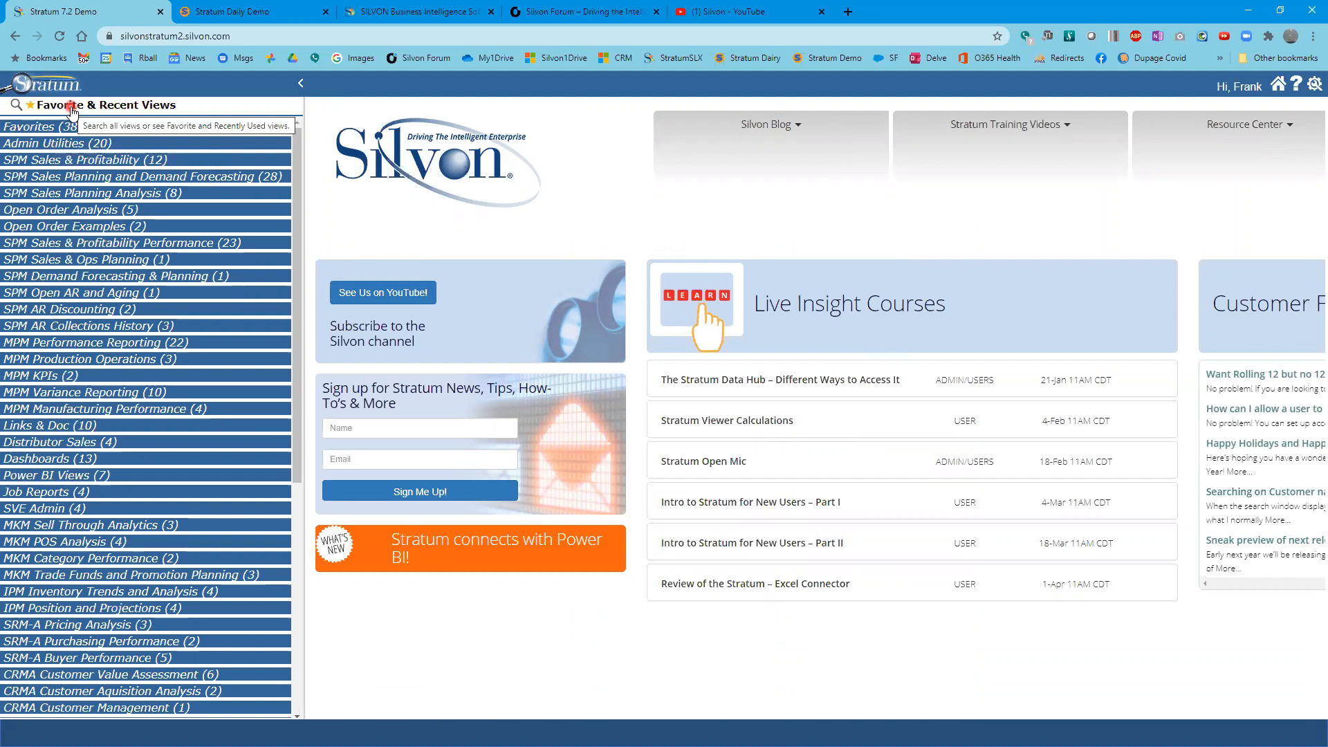
pyautogui.click(71, 107)
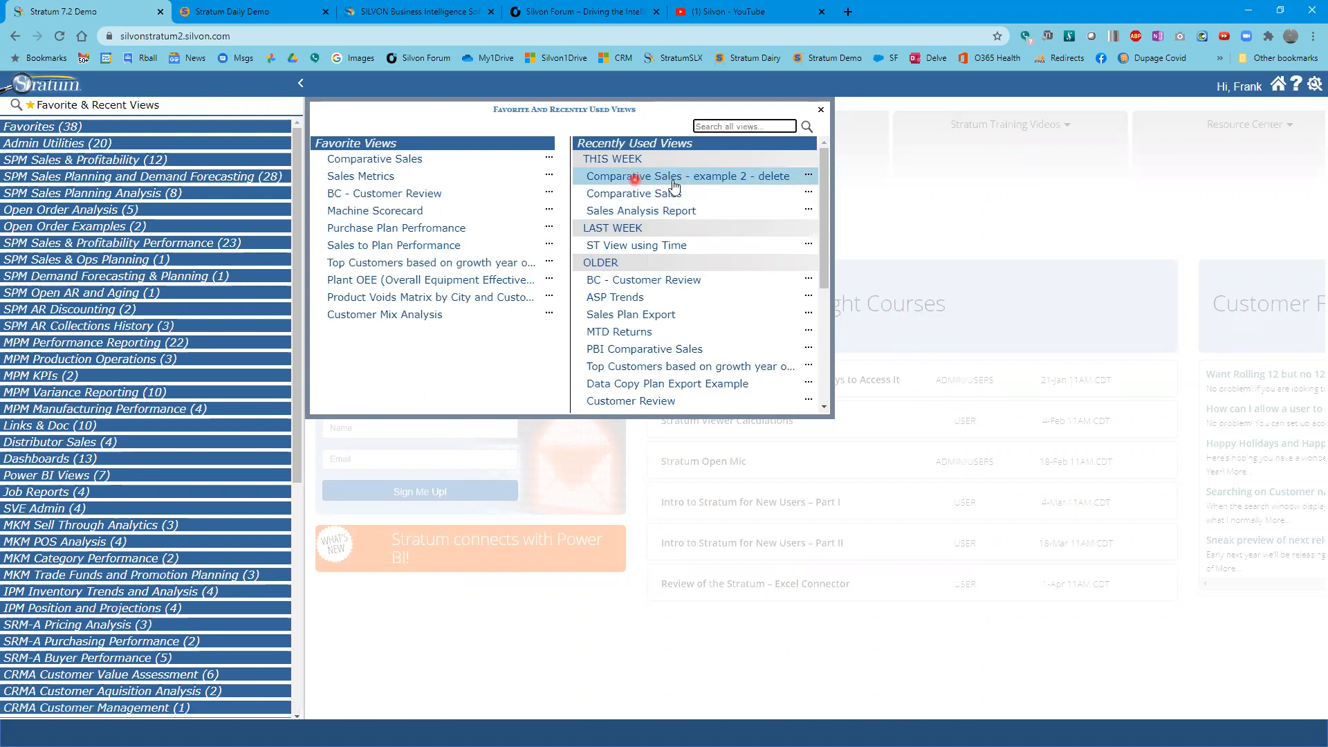
pyautogui.click(36, 131)
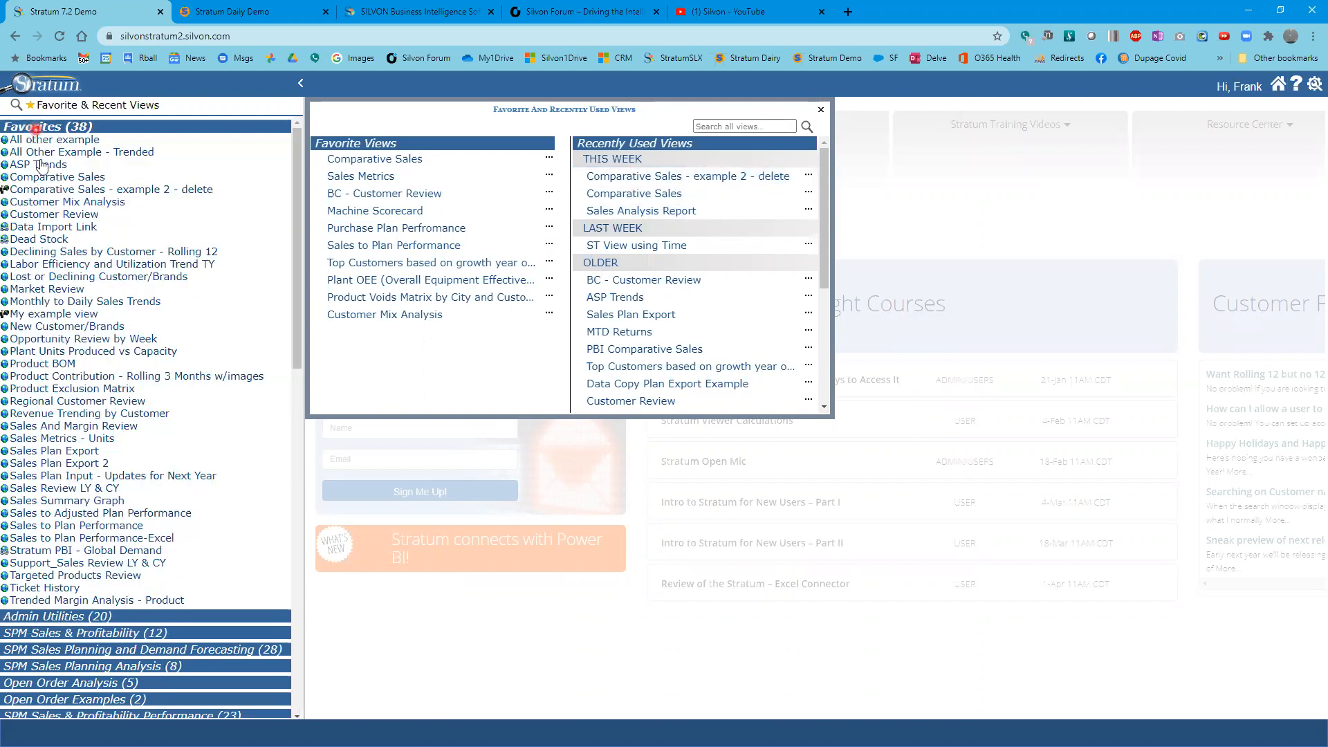
pyautogui.click(159, 191)
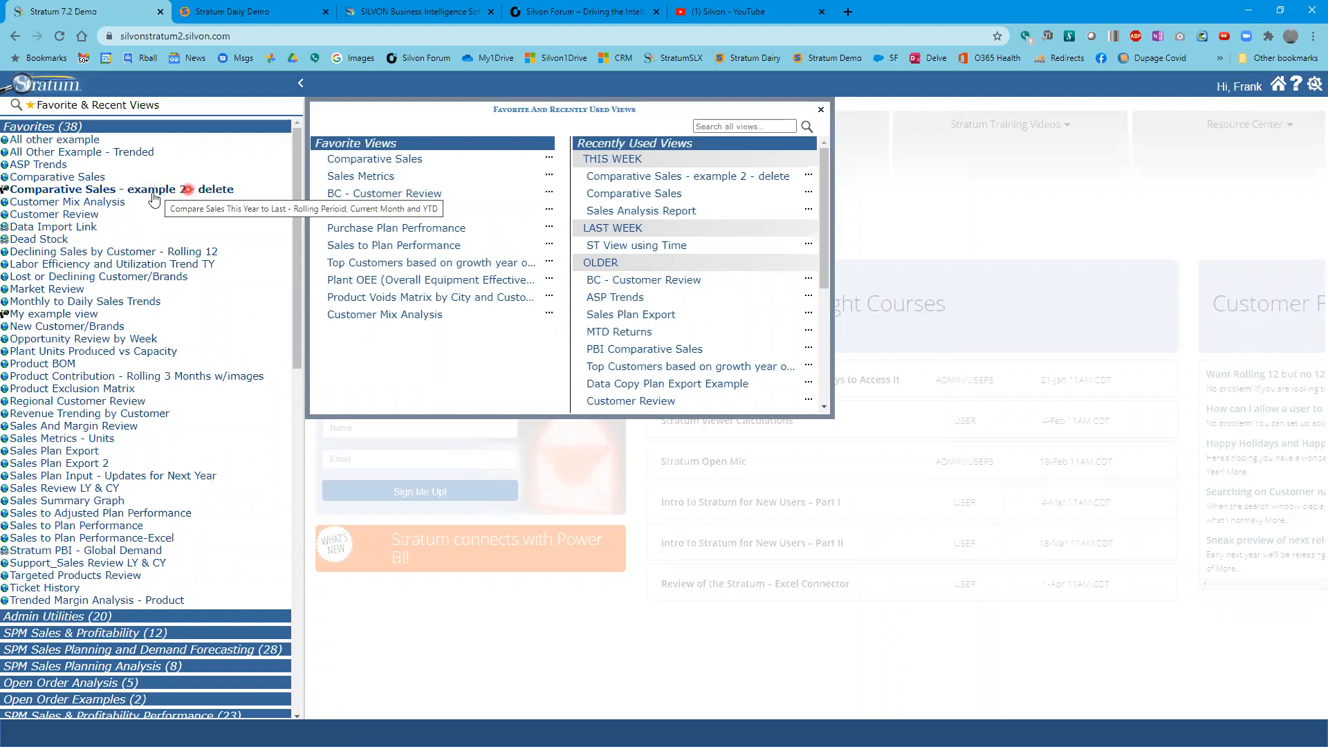
pyautogui.click(69, 128)
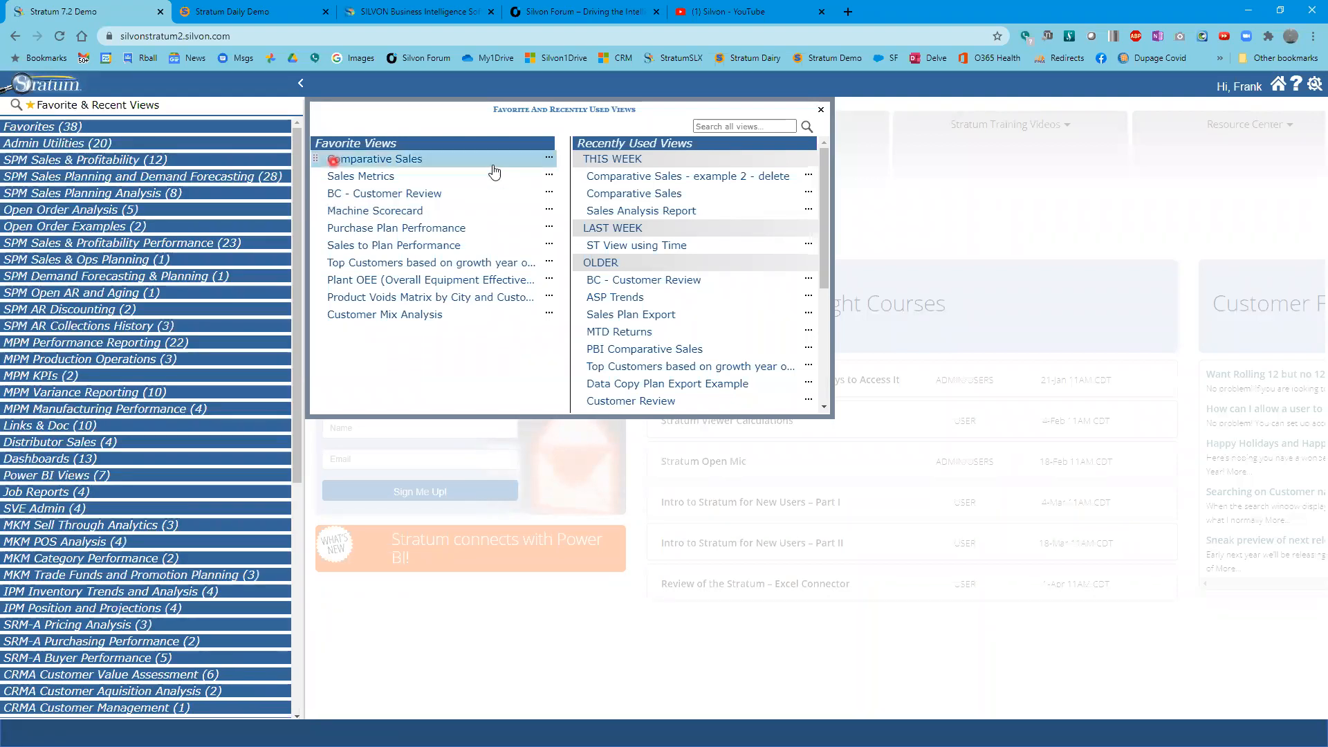
pyautogui.click(637, 178)
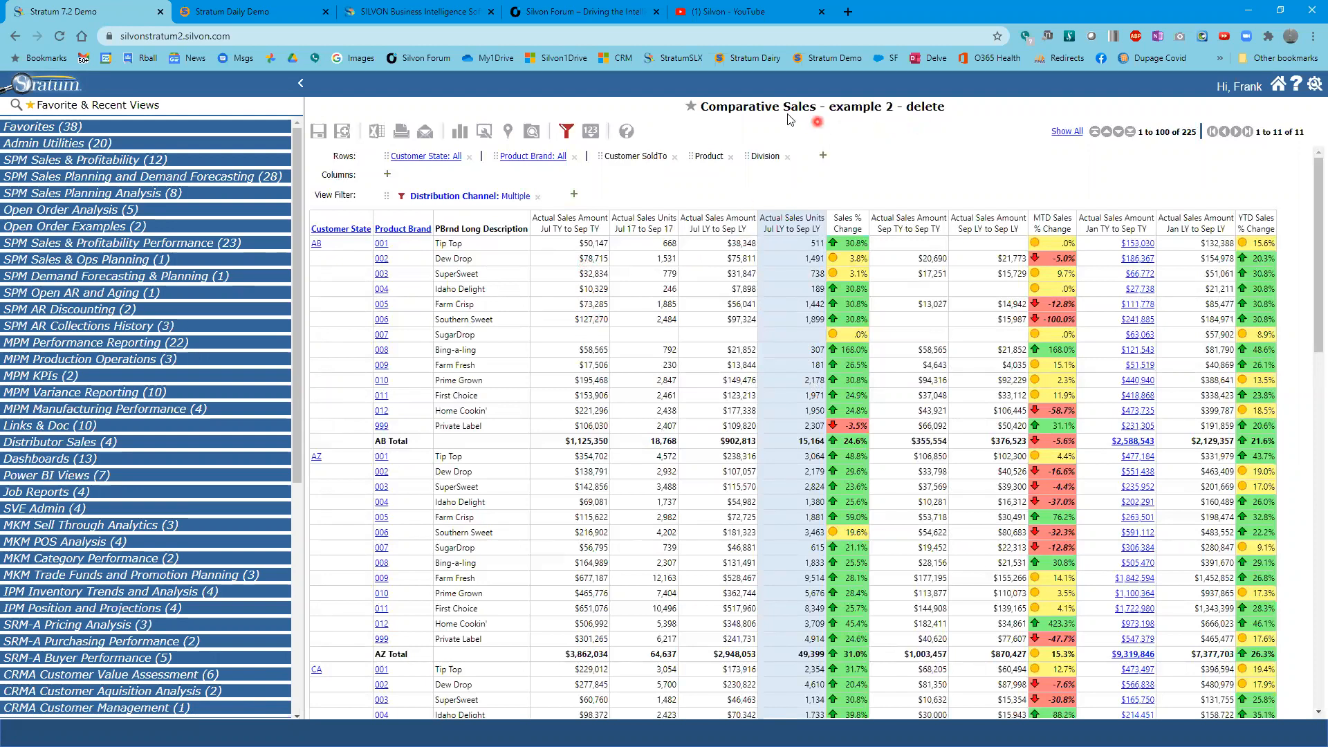
# - Add the current view to Favorite Views and close the favorites list
pyautogui.moveTo(691, 106)
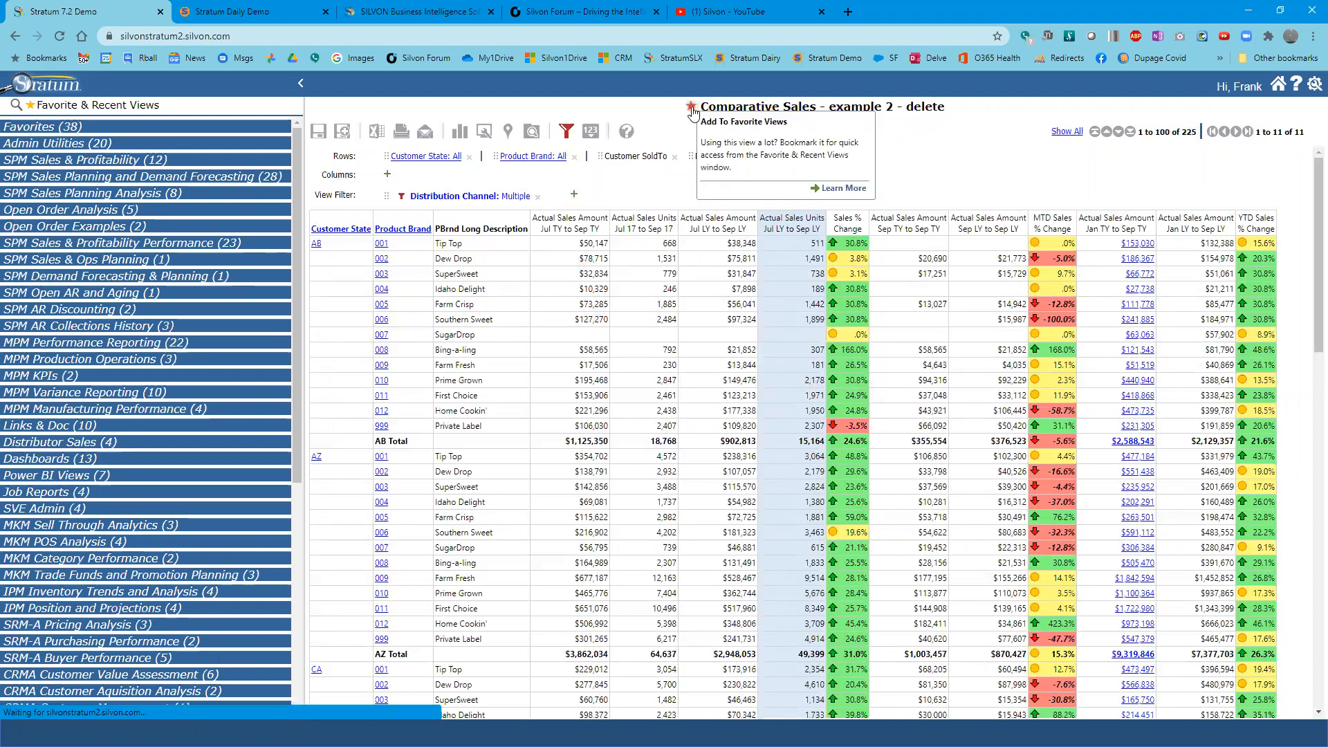
pyautogui.click(969, 170)
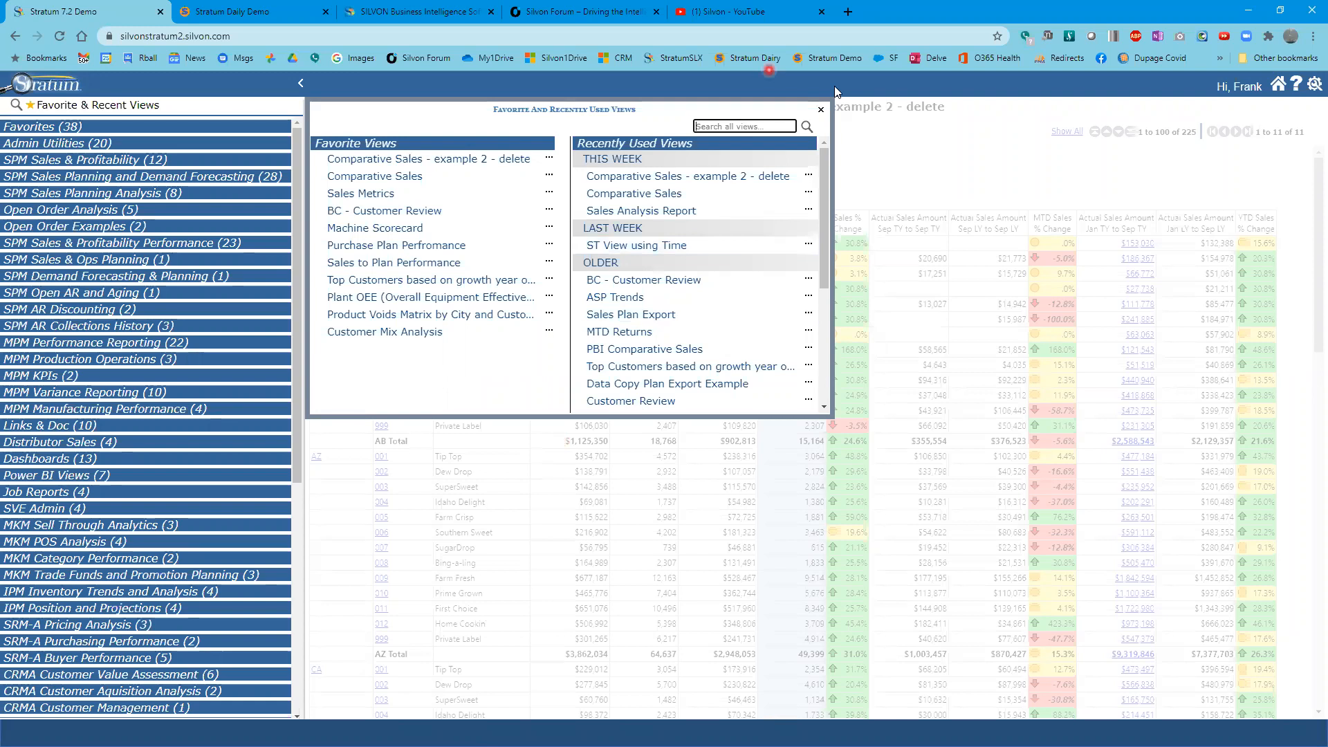
pyautogui.click(913, 194)
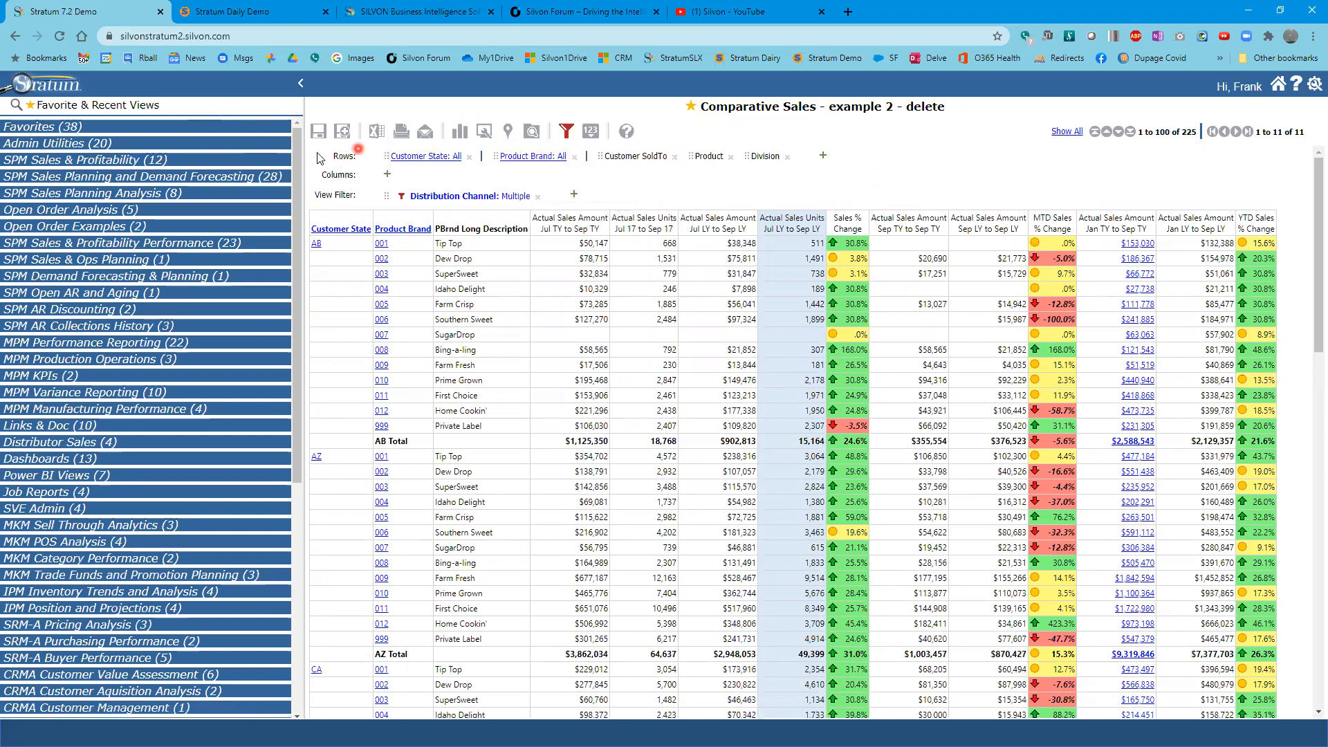
# - Filter the Actual Sales Amount Jan TY to Sep TY measure to a Top Count of 4 and apply the filters
pyautogui.click(591, 132)
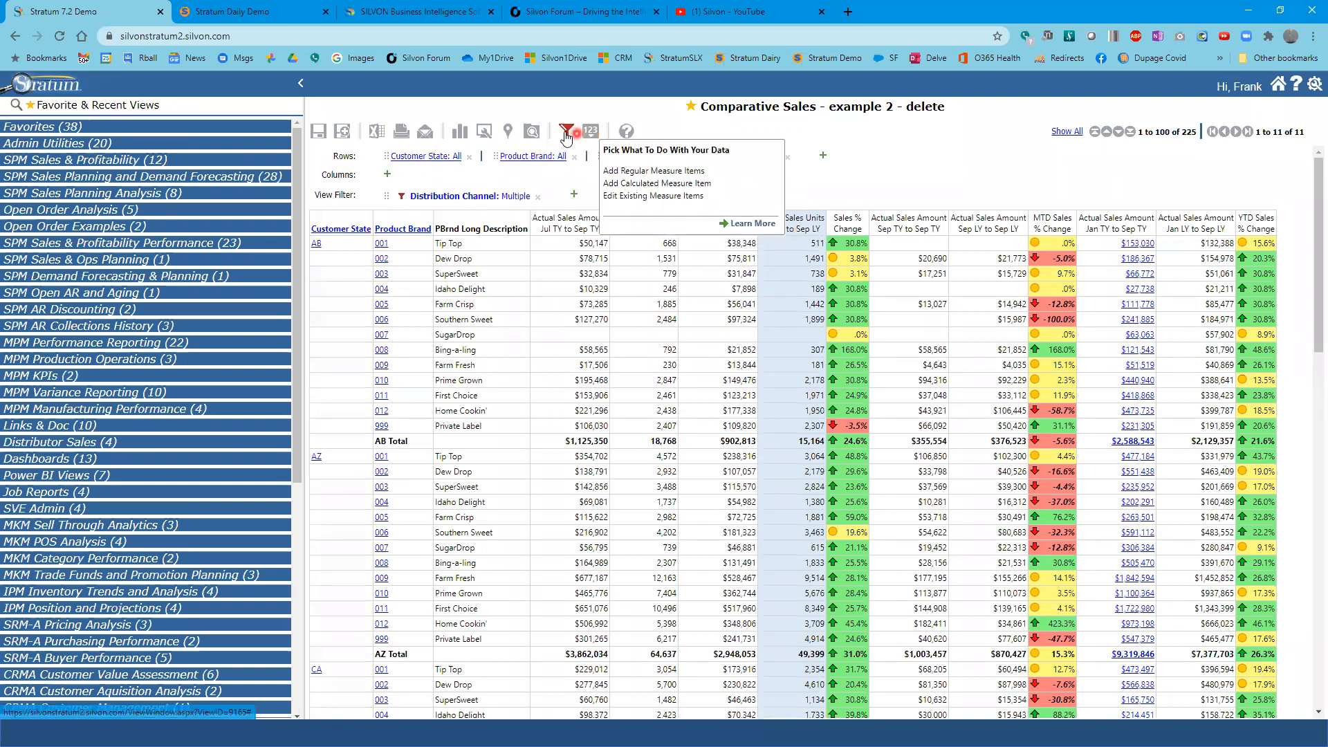
pyautogui.click(567, 130)
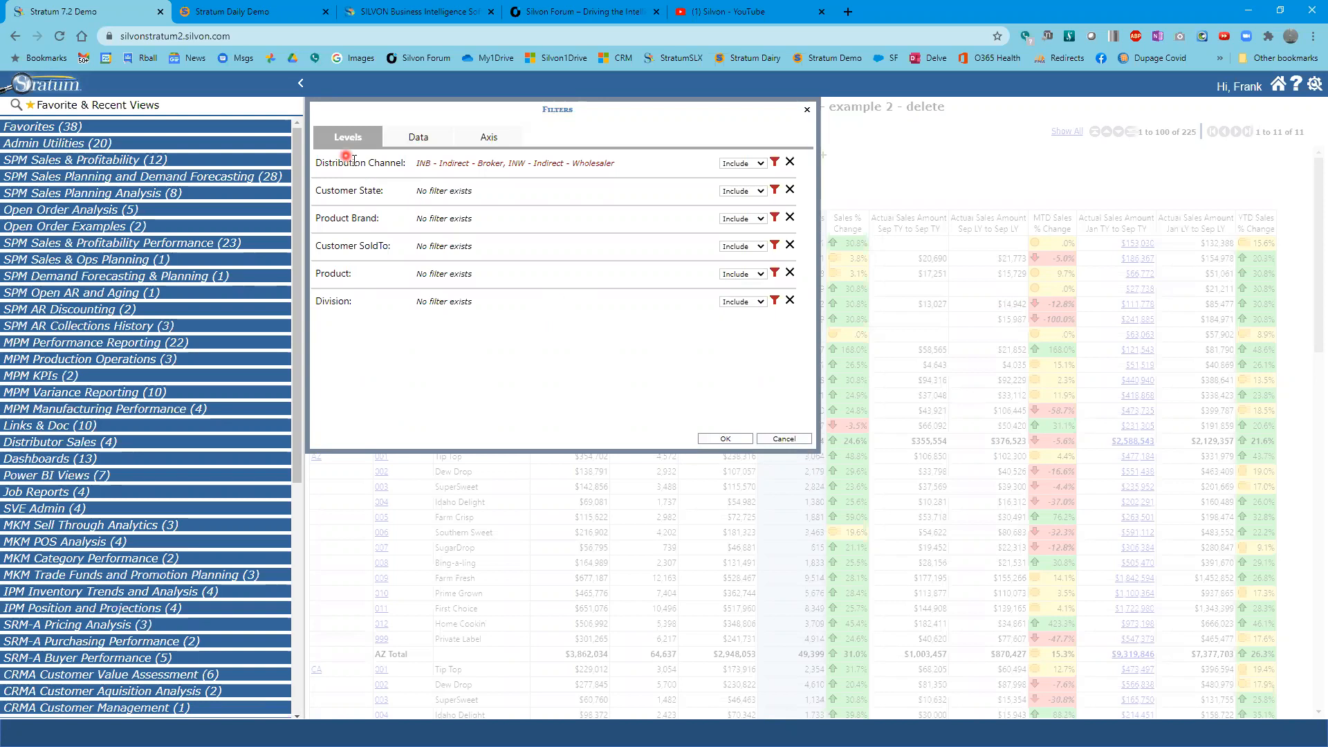
pyautogui.click(759, 164)
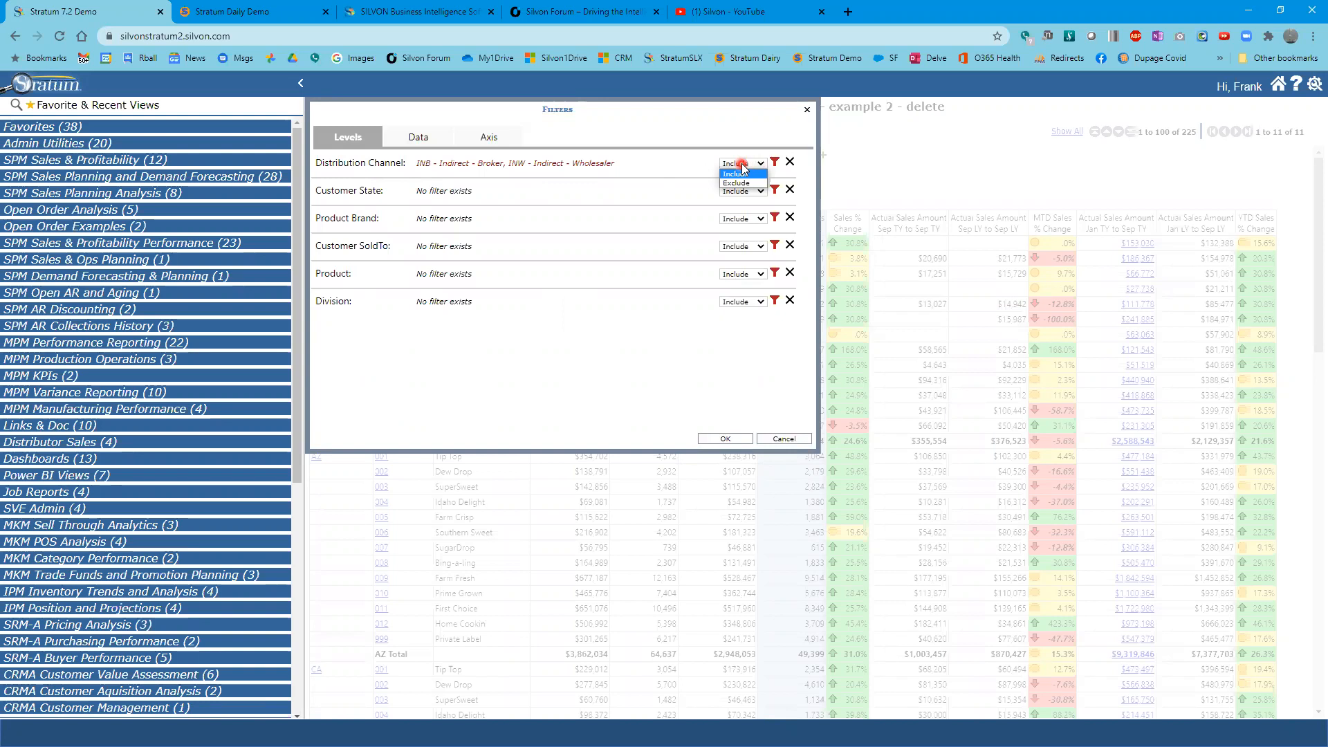
pyautogui.click(743, 166)
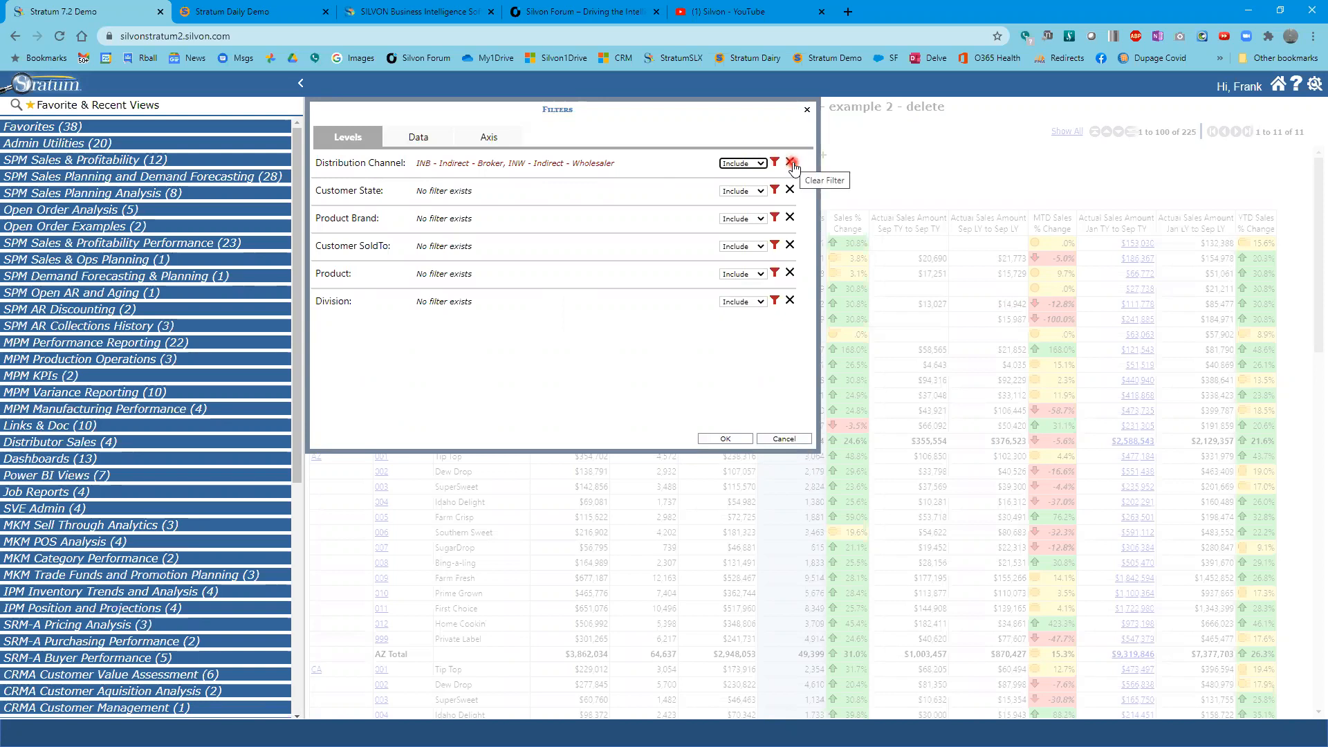
pyautogui.click(424, 138)
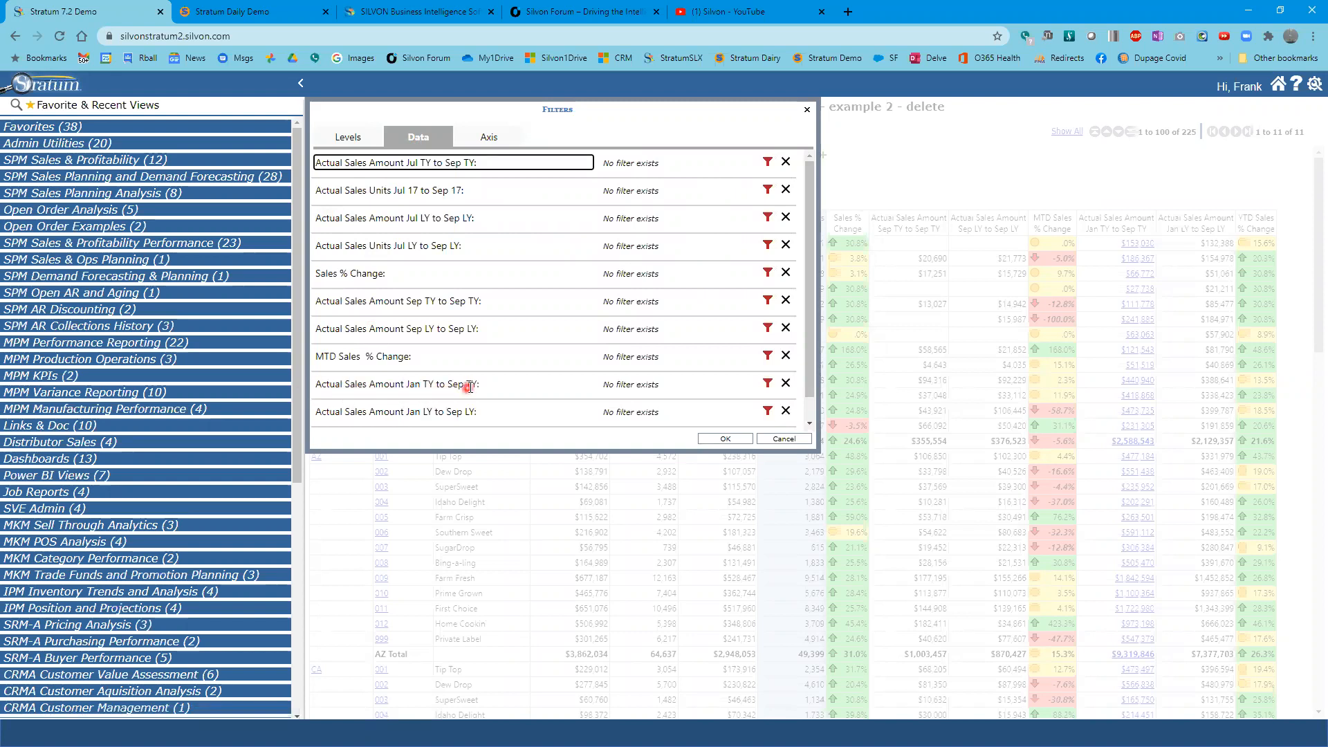
pyautogui.click(769, 386)
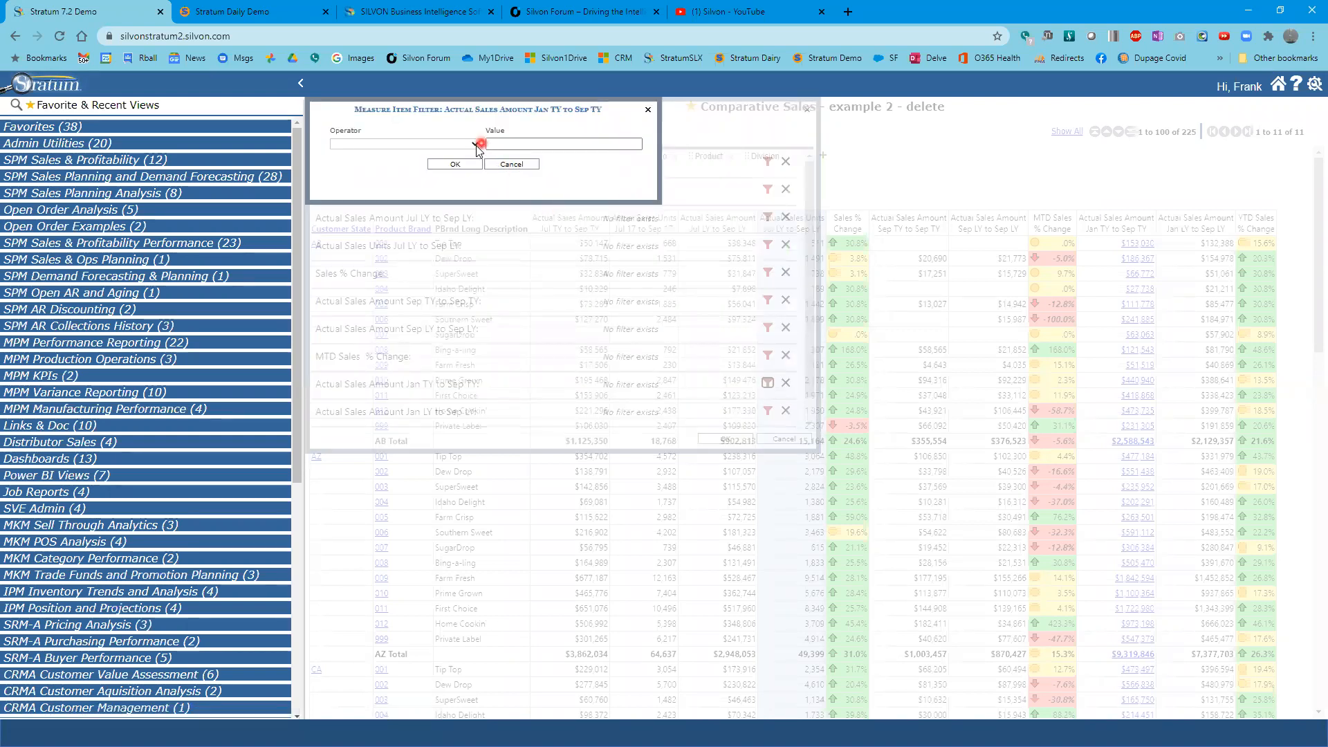
pyautogui.click(476, 146)
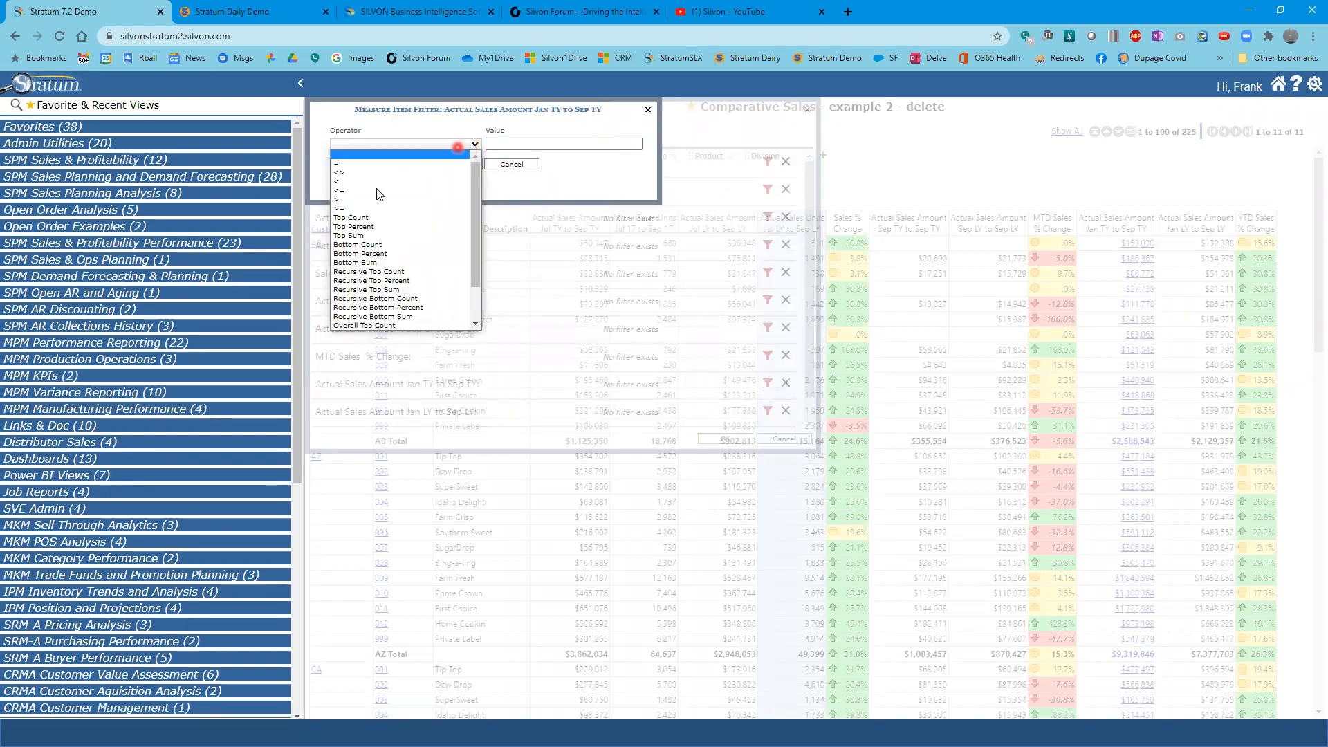
pyautogui.click(351, 182)
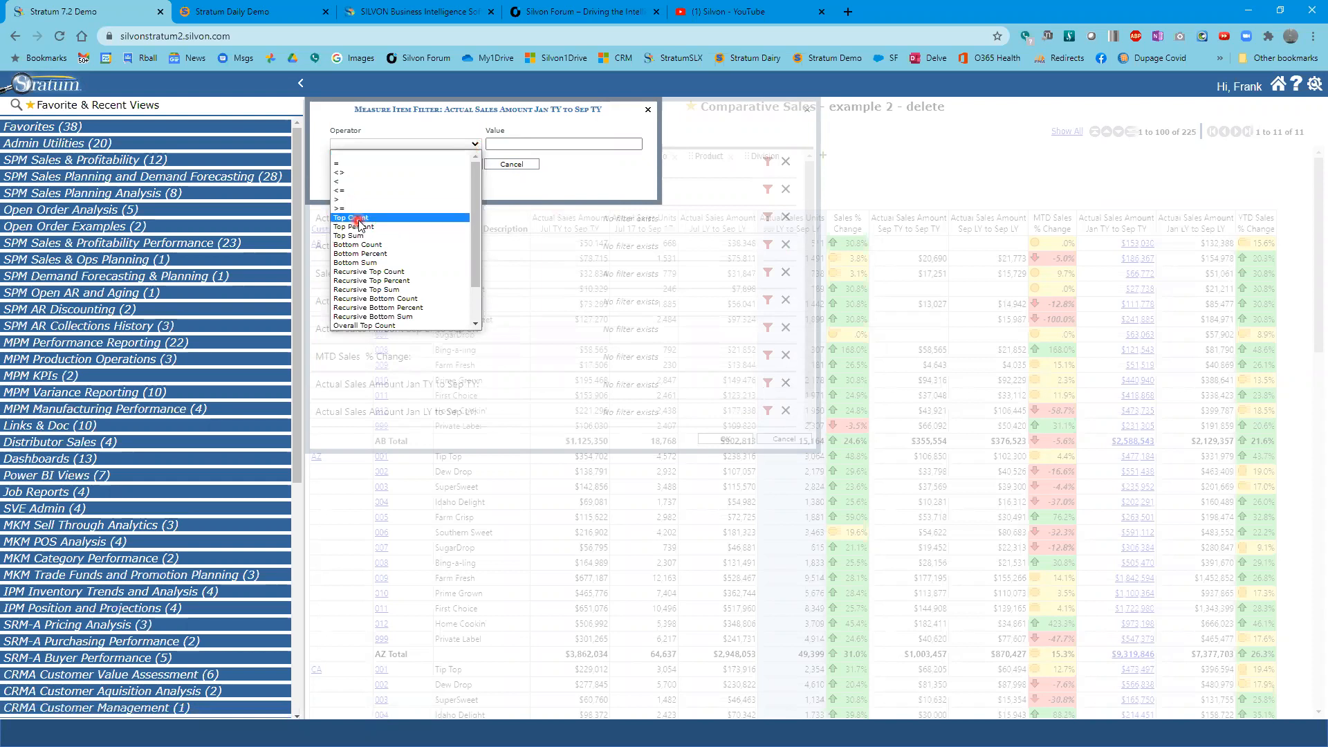
pyautogui.click(358, 219)
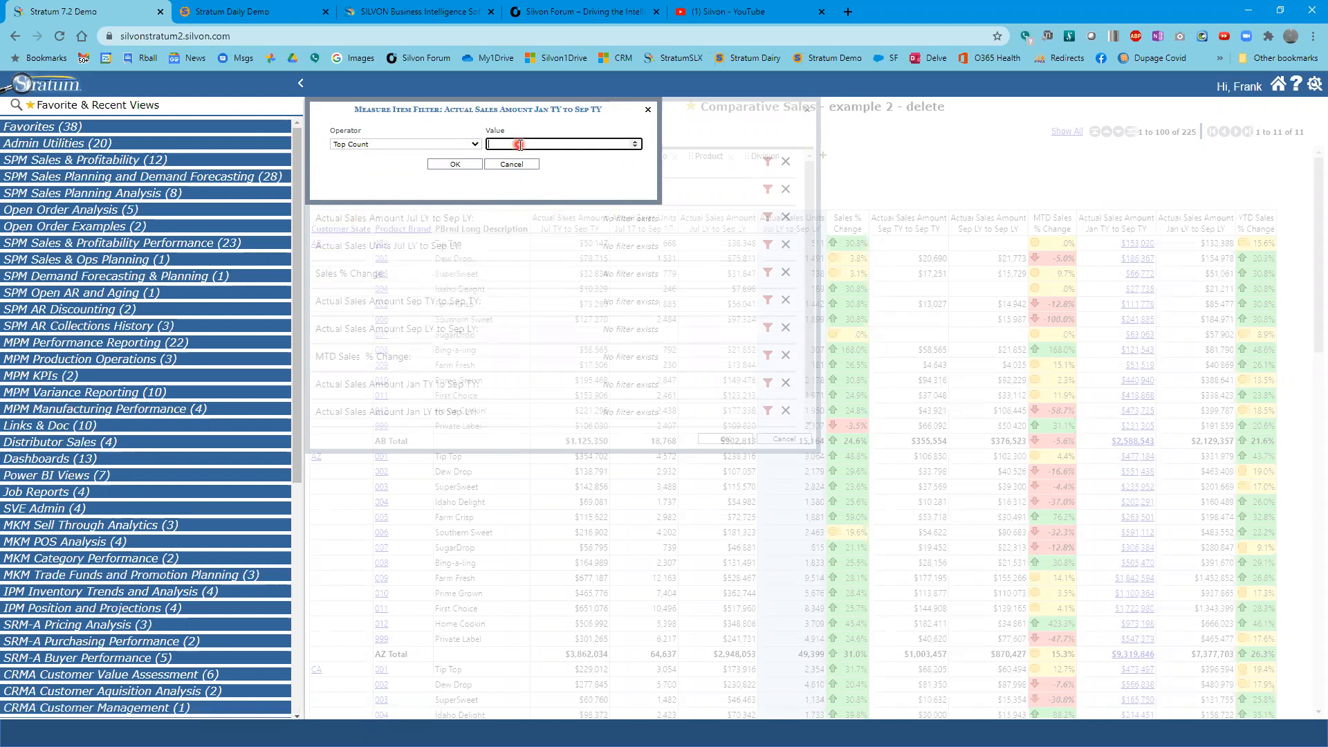
pyautogui.click(473, 168)
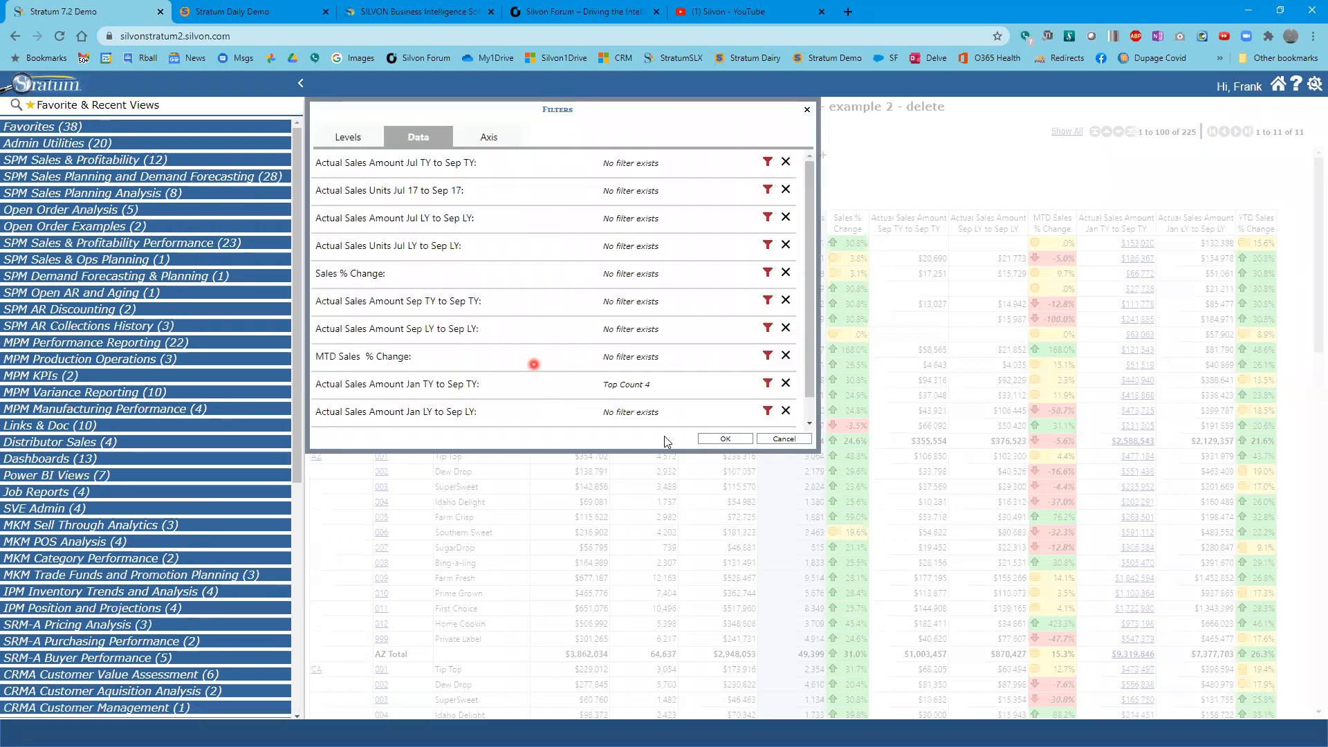
pyautogui.click(725, 439)
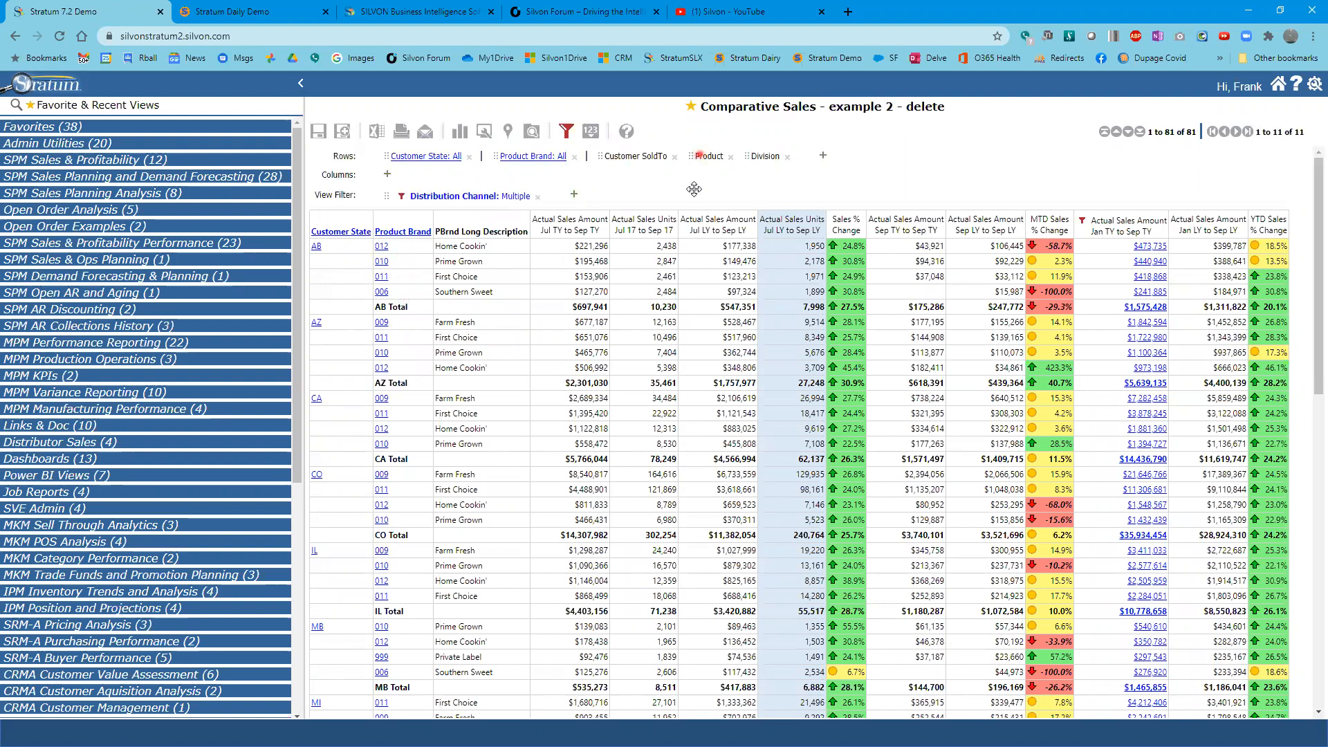
# - Move Product ahead of Customer SoldTo in the rows, then drill into brand 012 for state AB and back out to all states
pyautogui.moveTo(694, 154); pyautogui.dragTo(590, 157)
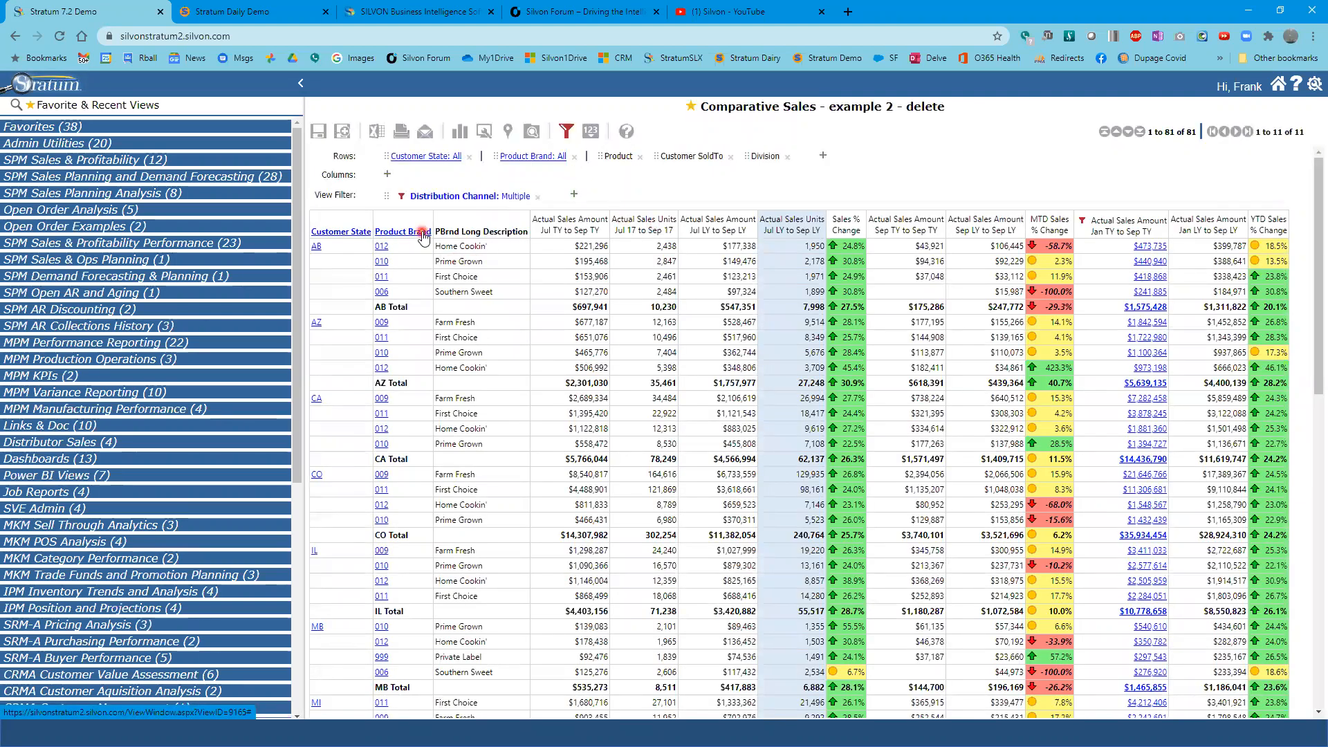
pyautogui.click(382, 247)
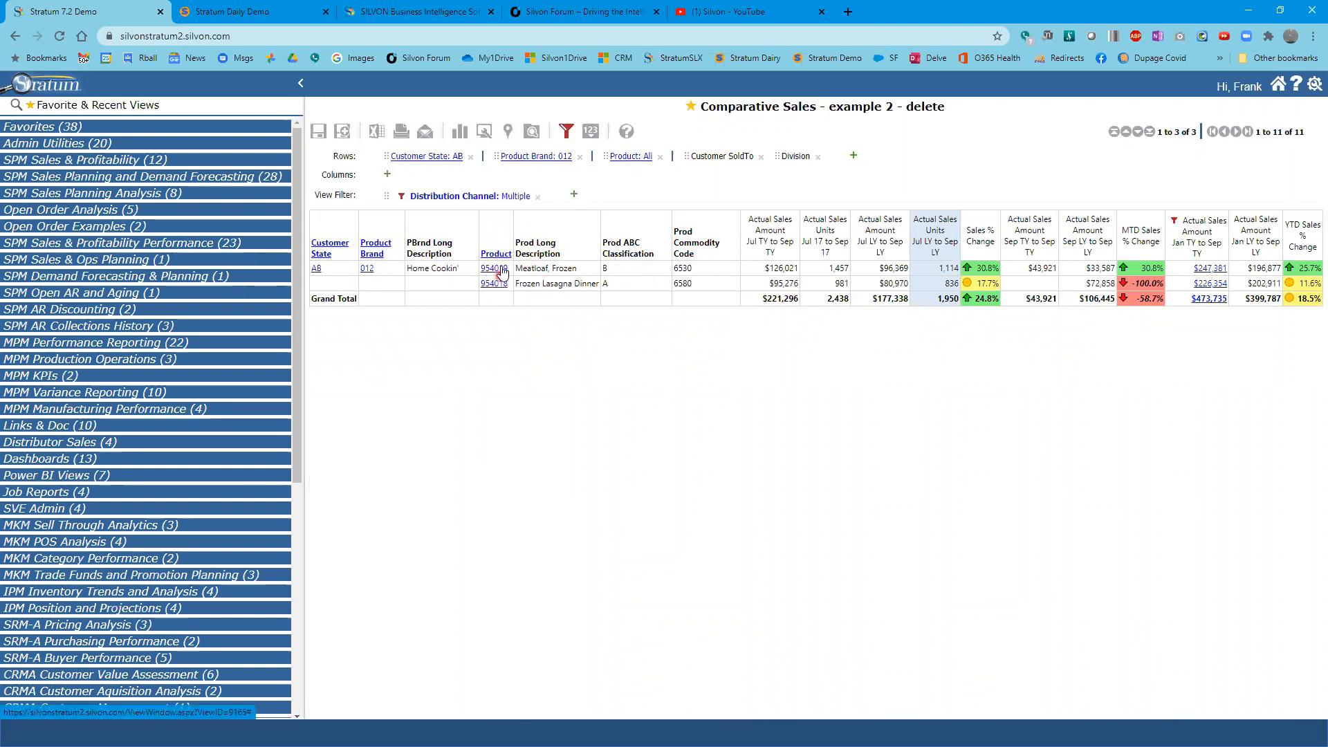
pyautogui.click(376, 255)
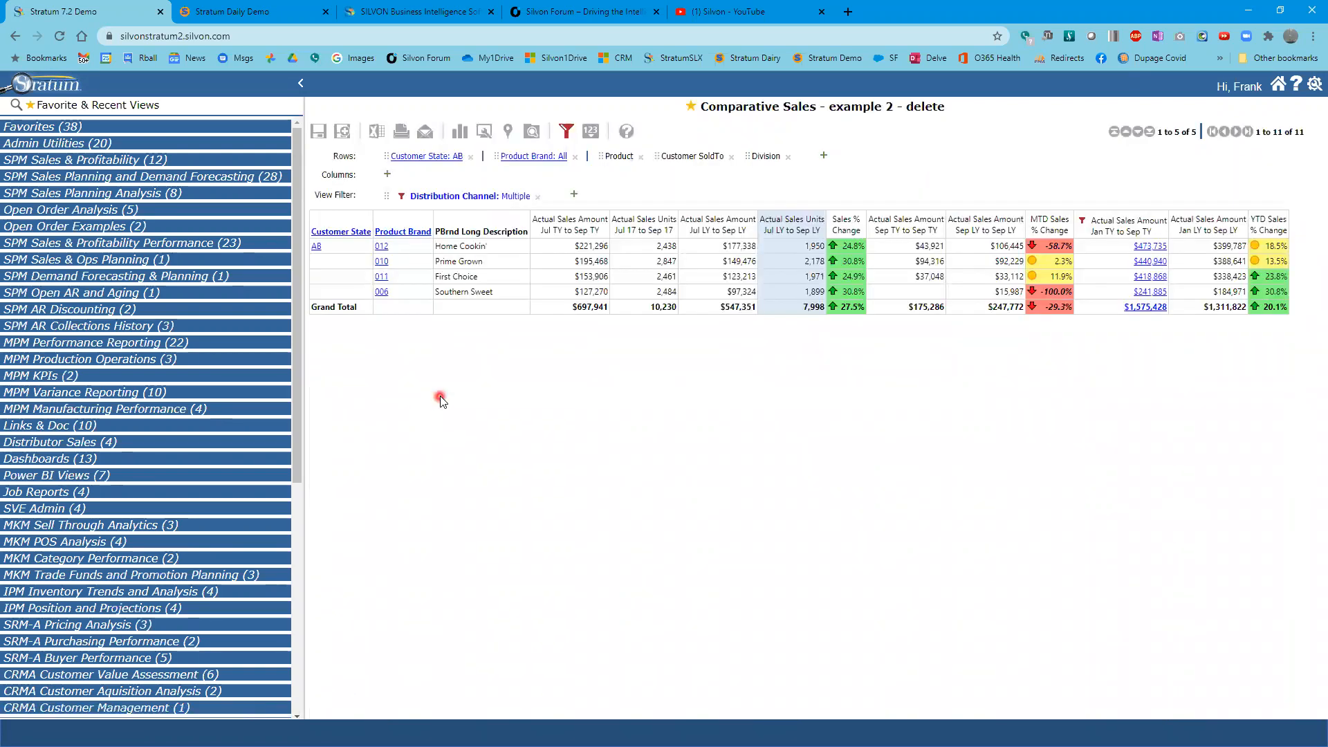
pyautogui.click(488, 320)
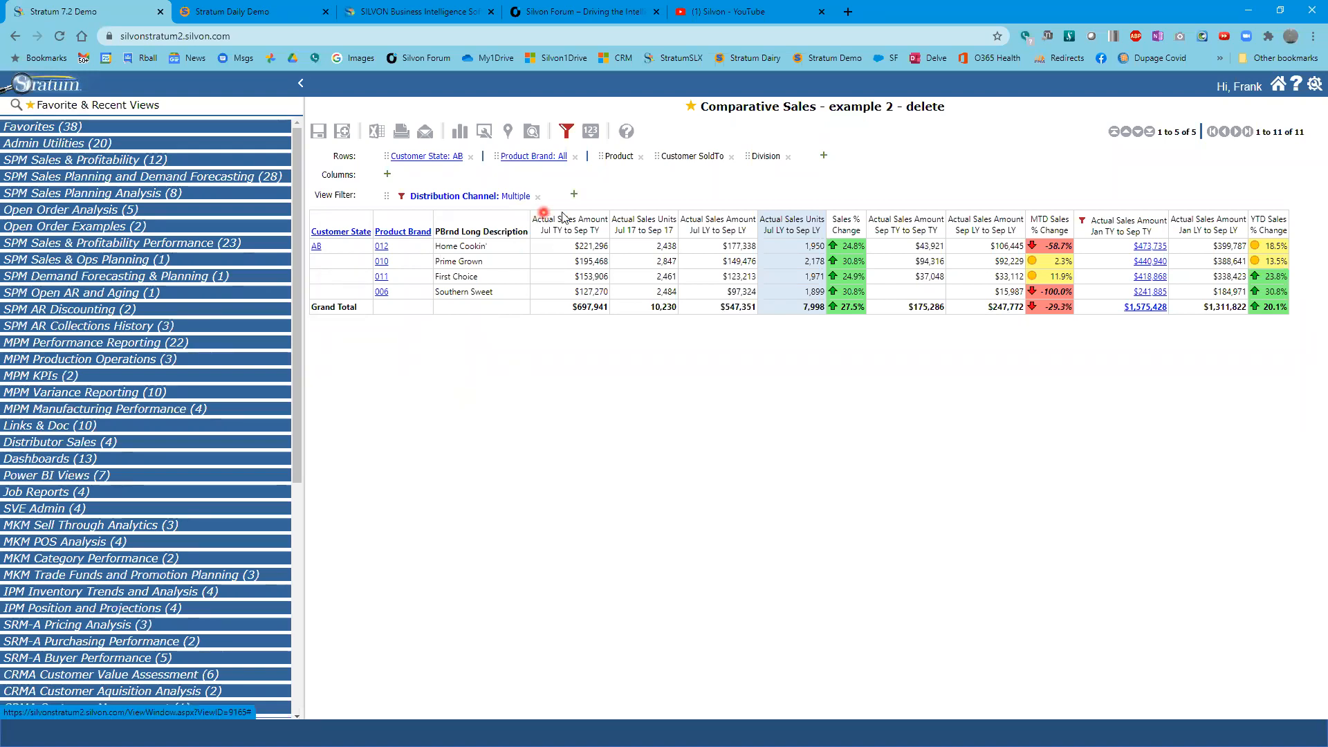
pyautogui.click(348, 234)
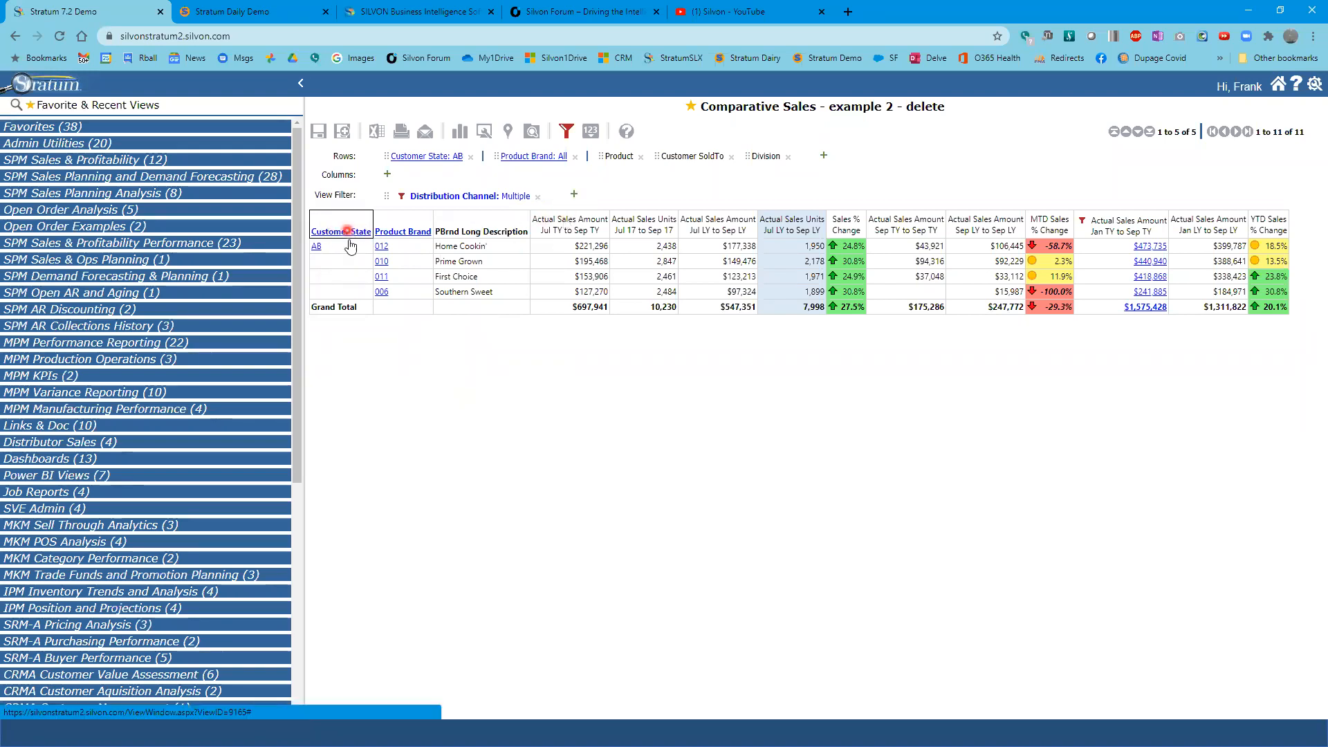
pyautogui.click(332, 228)
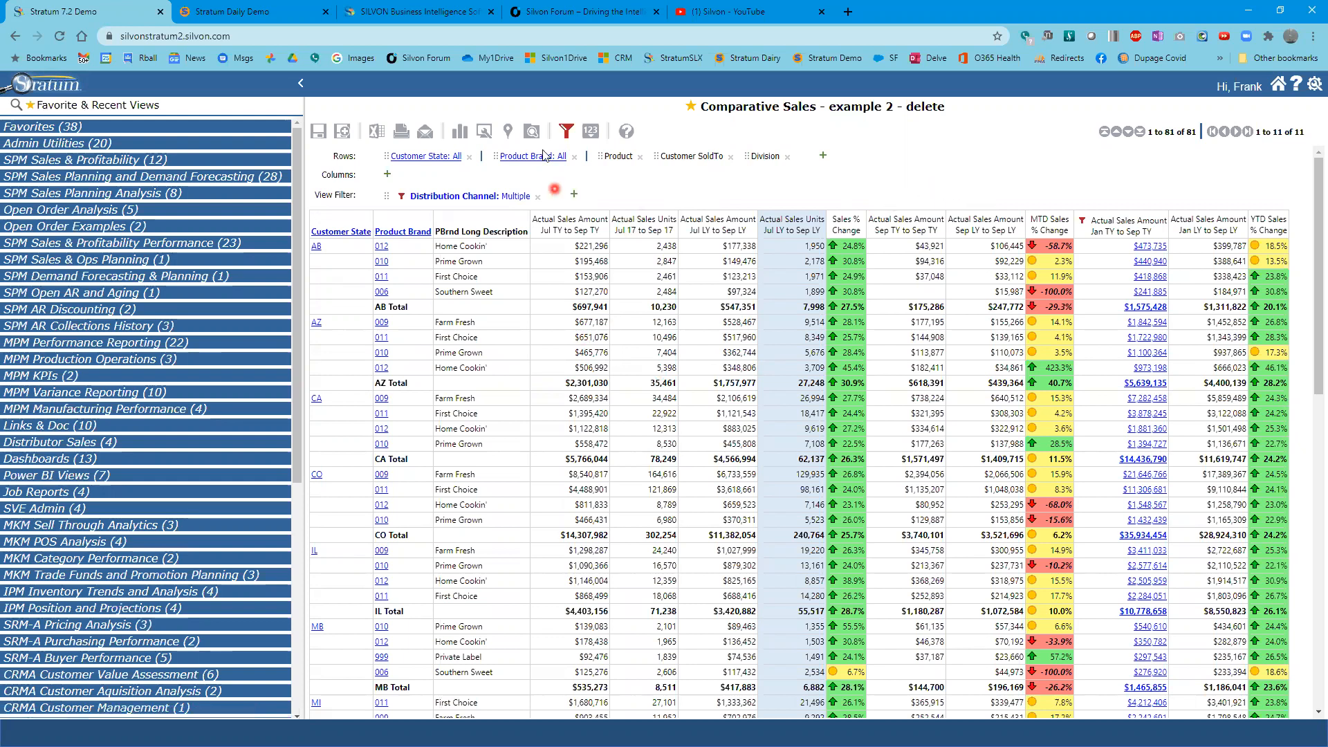
# - Export the current view to Excel
pyautogui.click(375, 133)
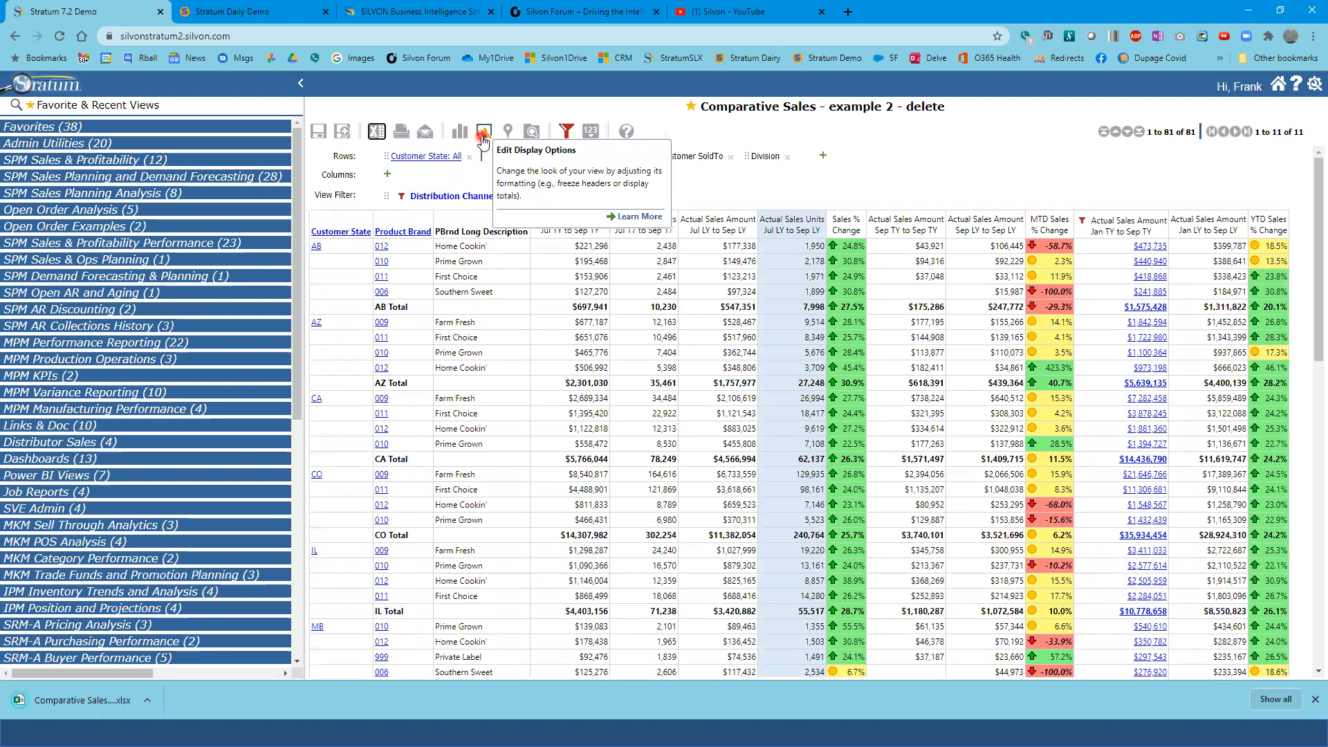
# - In the display options, turn off Show Totals and turn on Repeat Item Labels for rows and columns
pyautogui.click(483, 133)
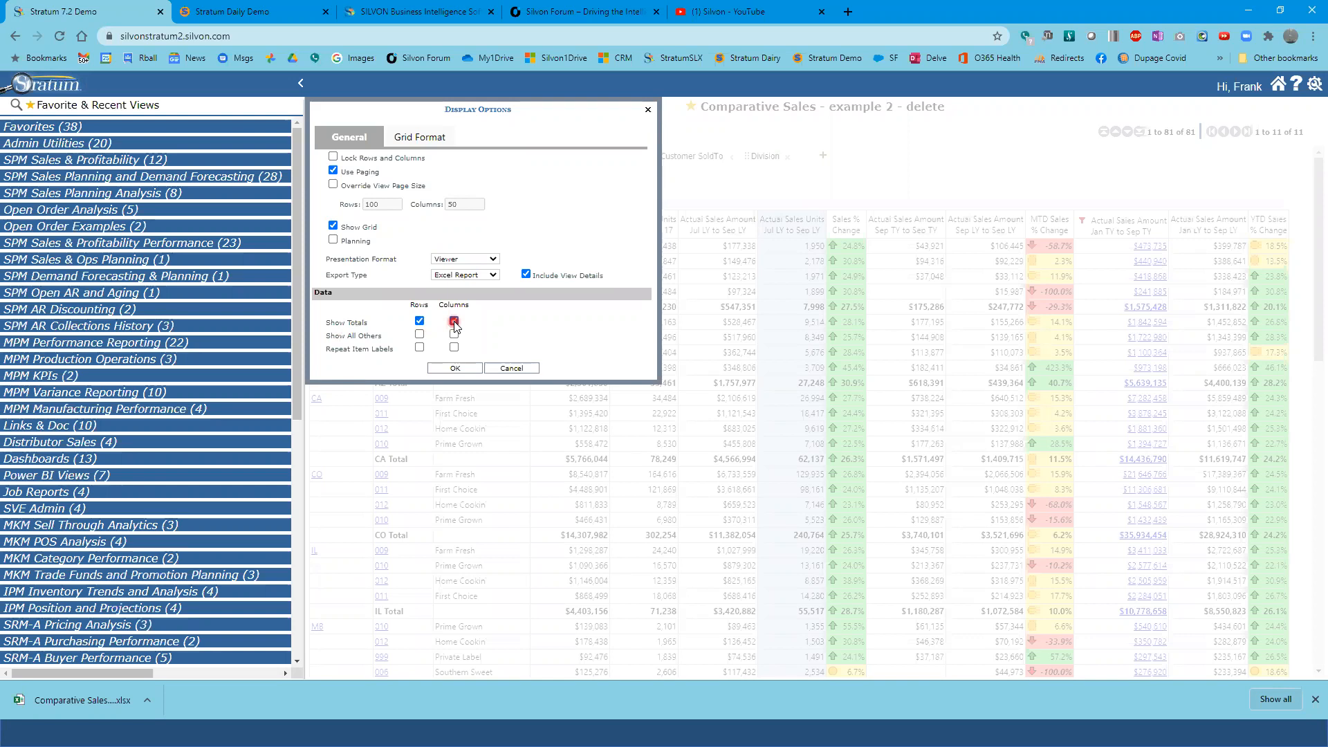
pyautogui.click(419, 321)
pyautogui.click(418, 348)
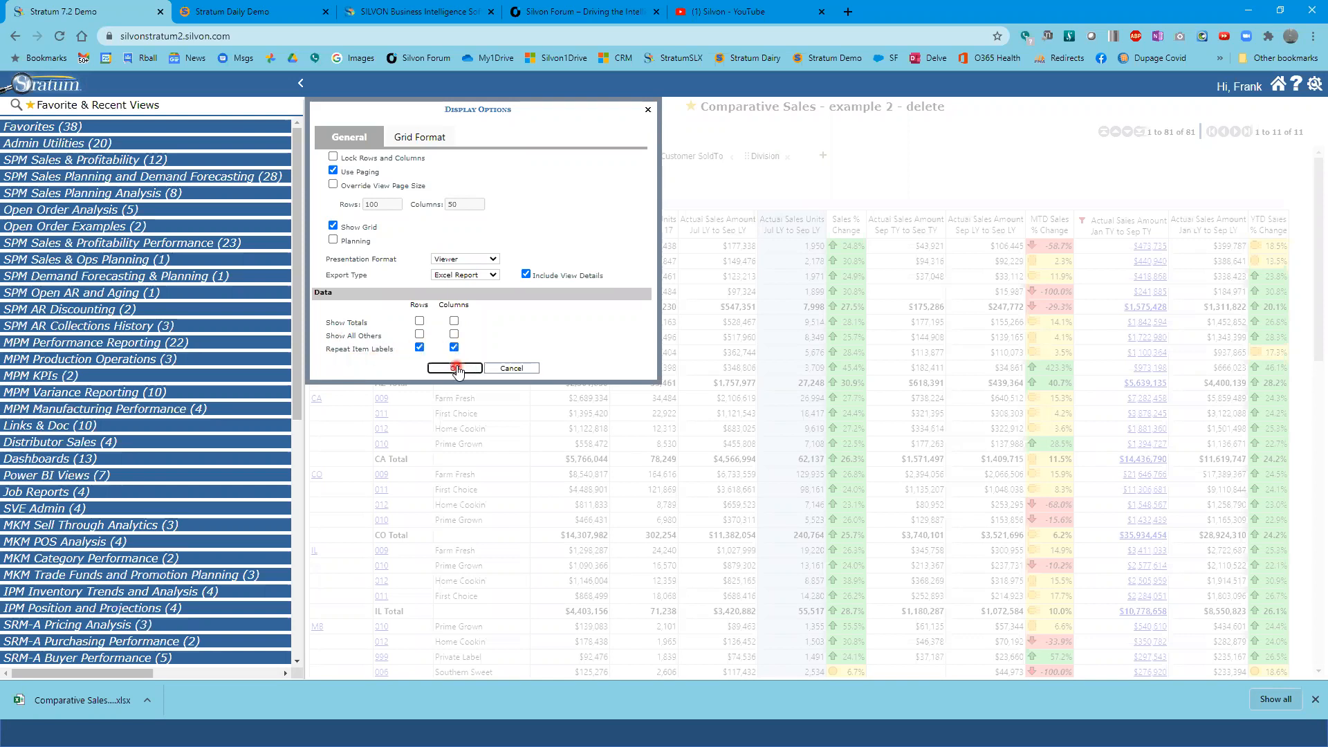
pyautogui.click(455, 367)
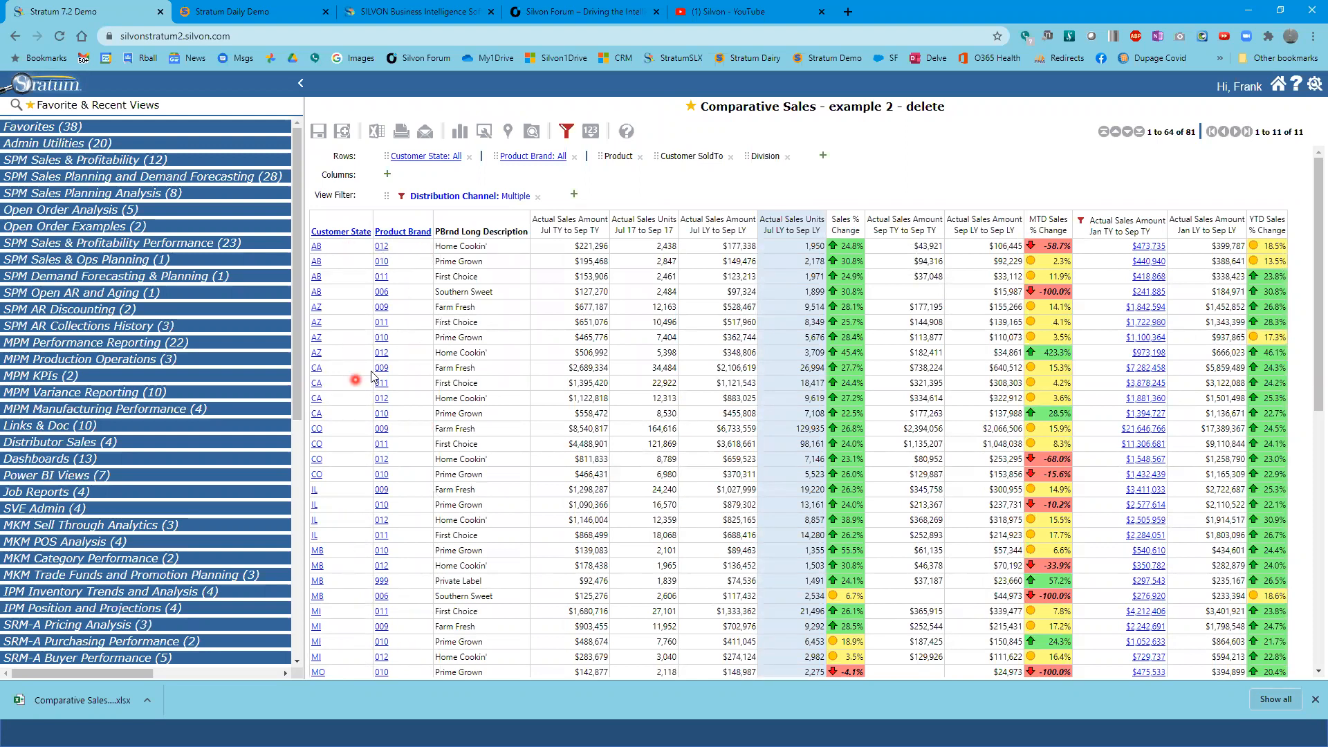
# - Review the export type choices in the display options and close the dialog
pyautogui.scroll(-2, 642, 431)
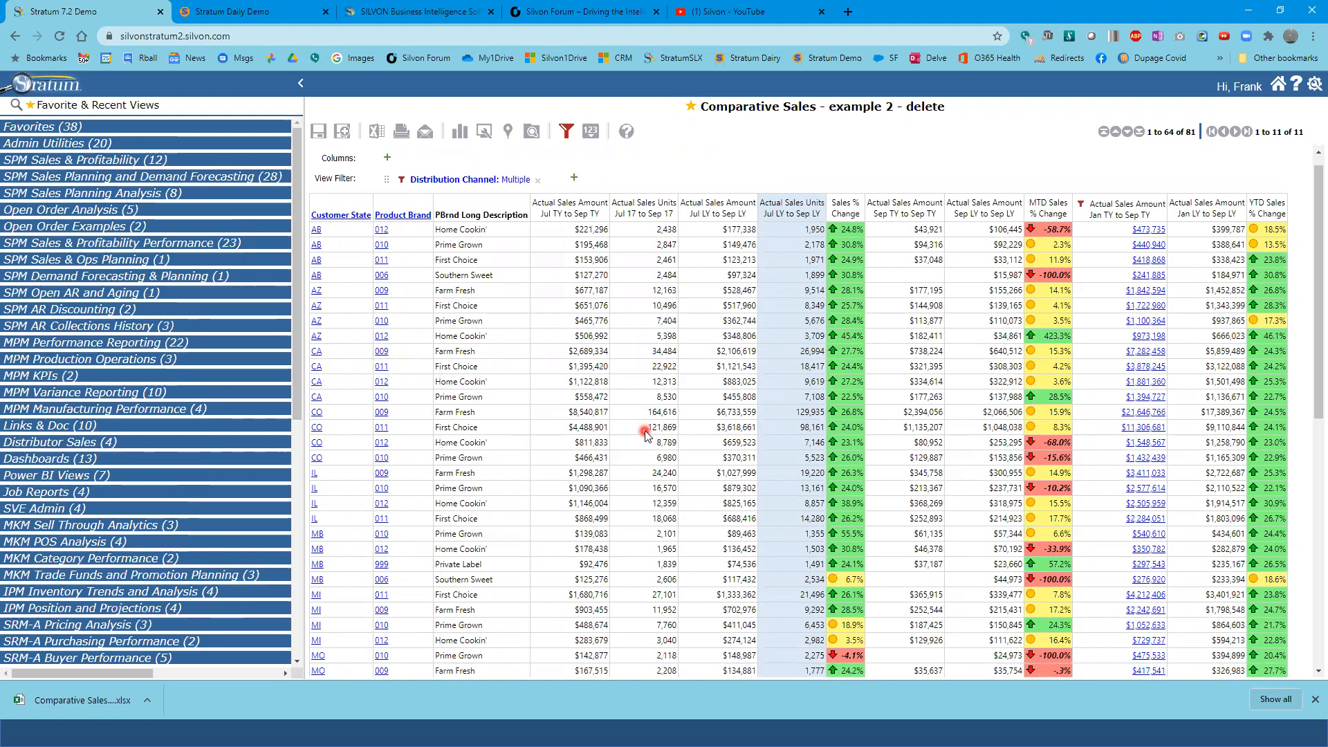
pyautogui.scroll(2, 645, 431)
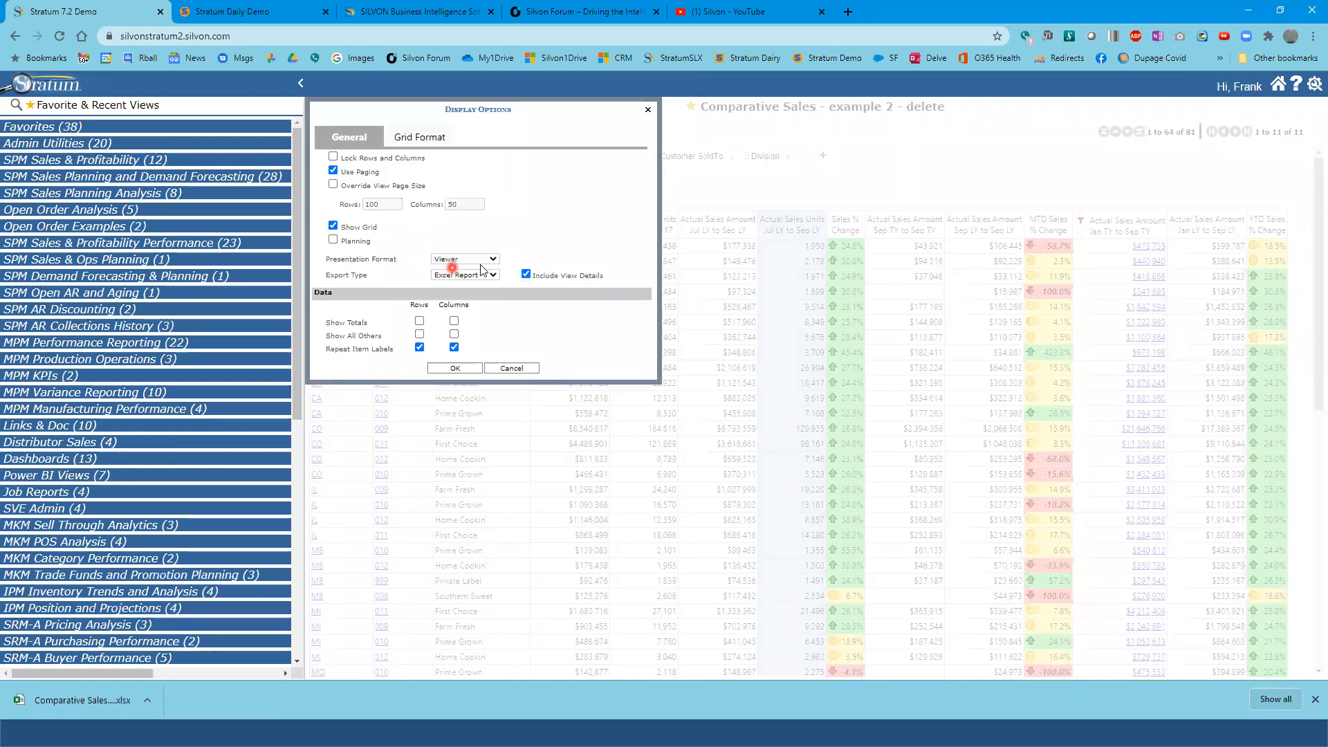
pyautogui.click(494, 276)
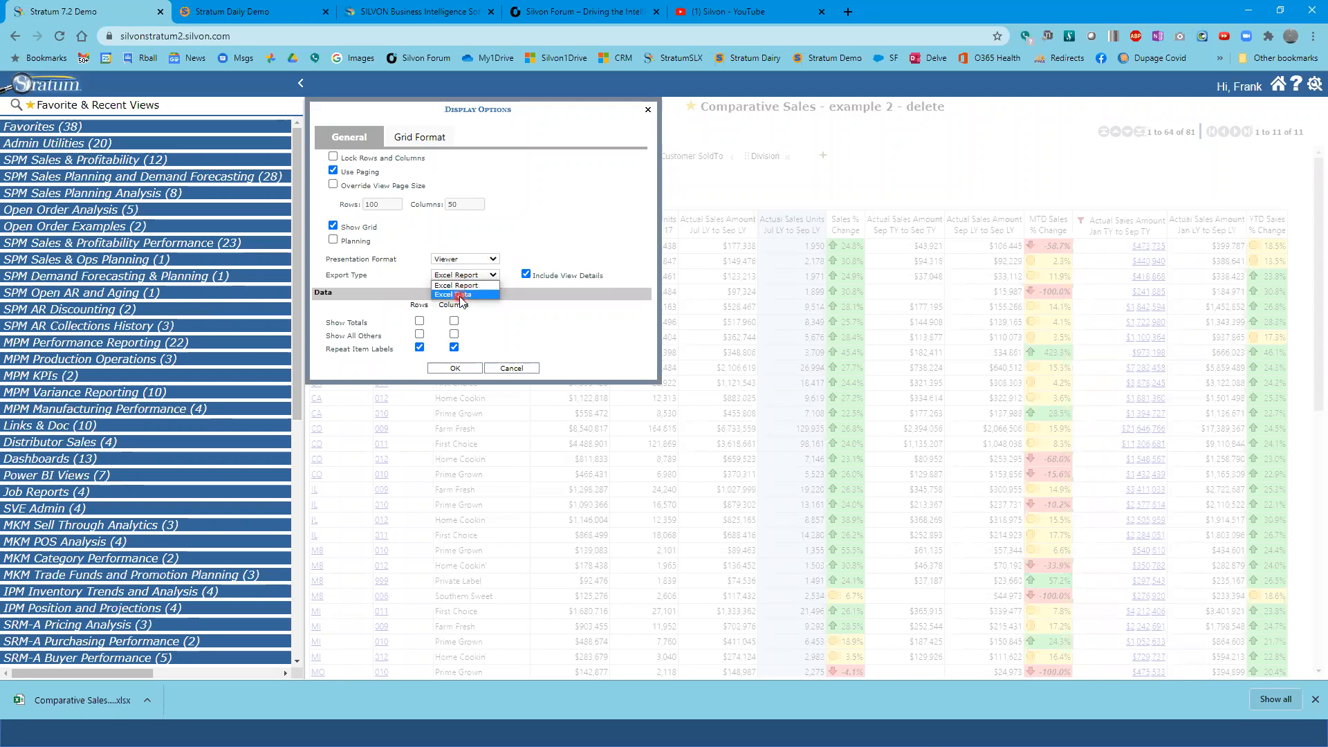
pyautogui.click(649, 112)
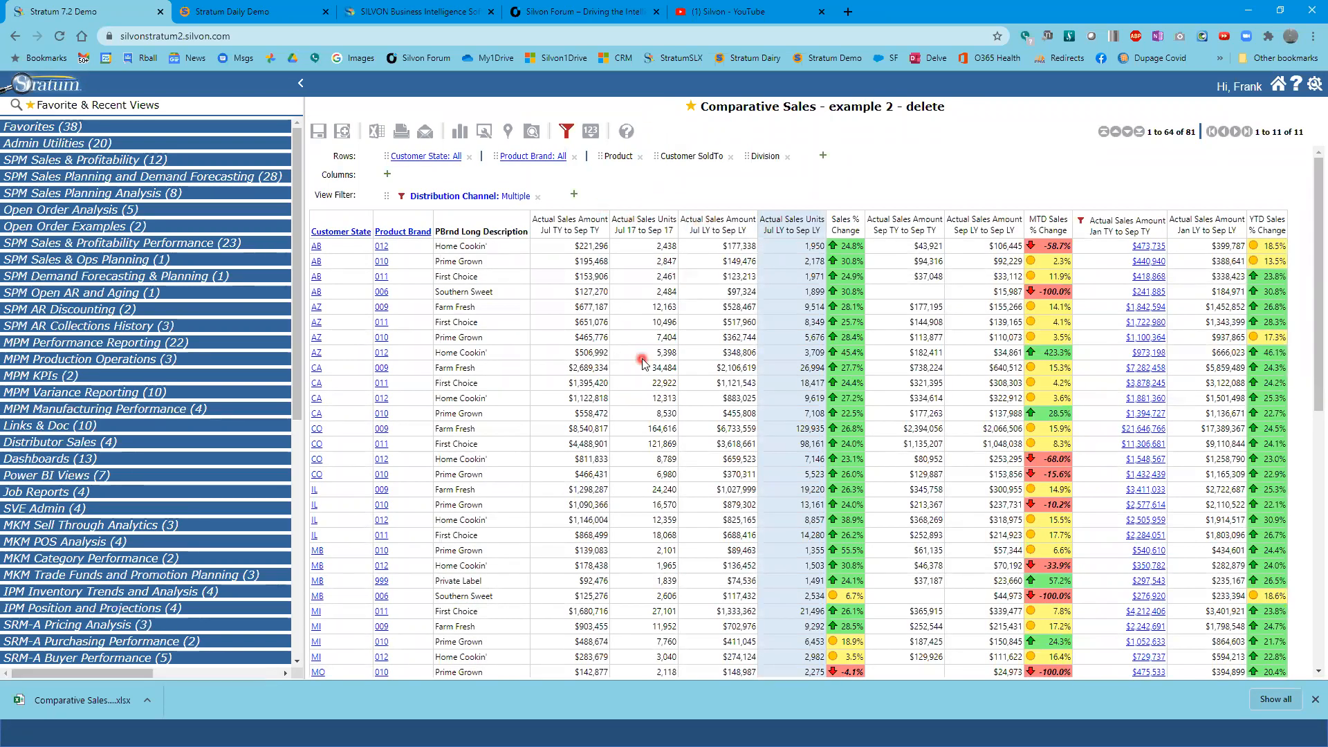
# - Switch to the PowerPoint slide show with the session agenda
pyautogui.press('super+Tab')
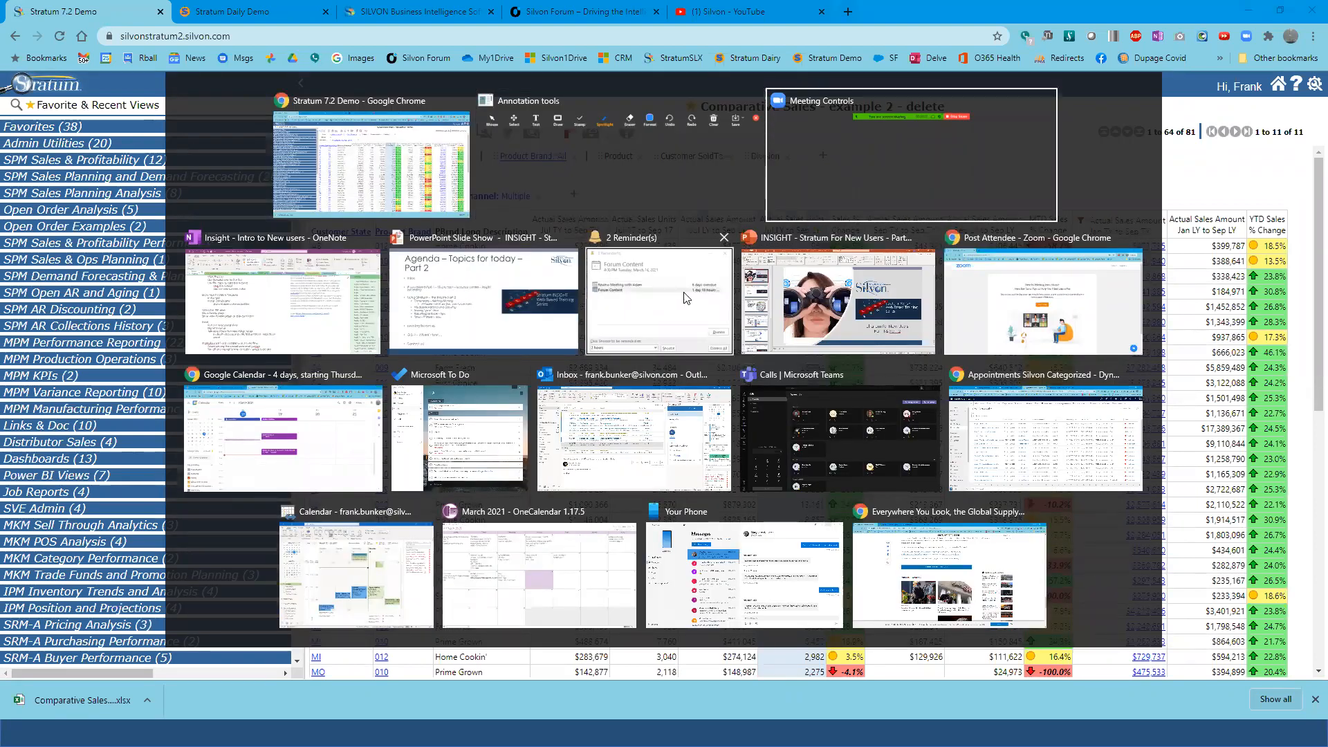
pyautogui.click(436, 326)
pyautogui.click(438, 431)
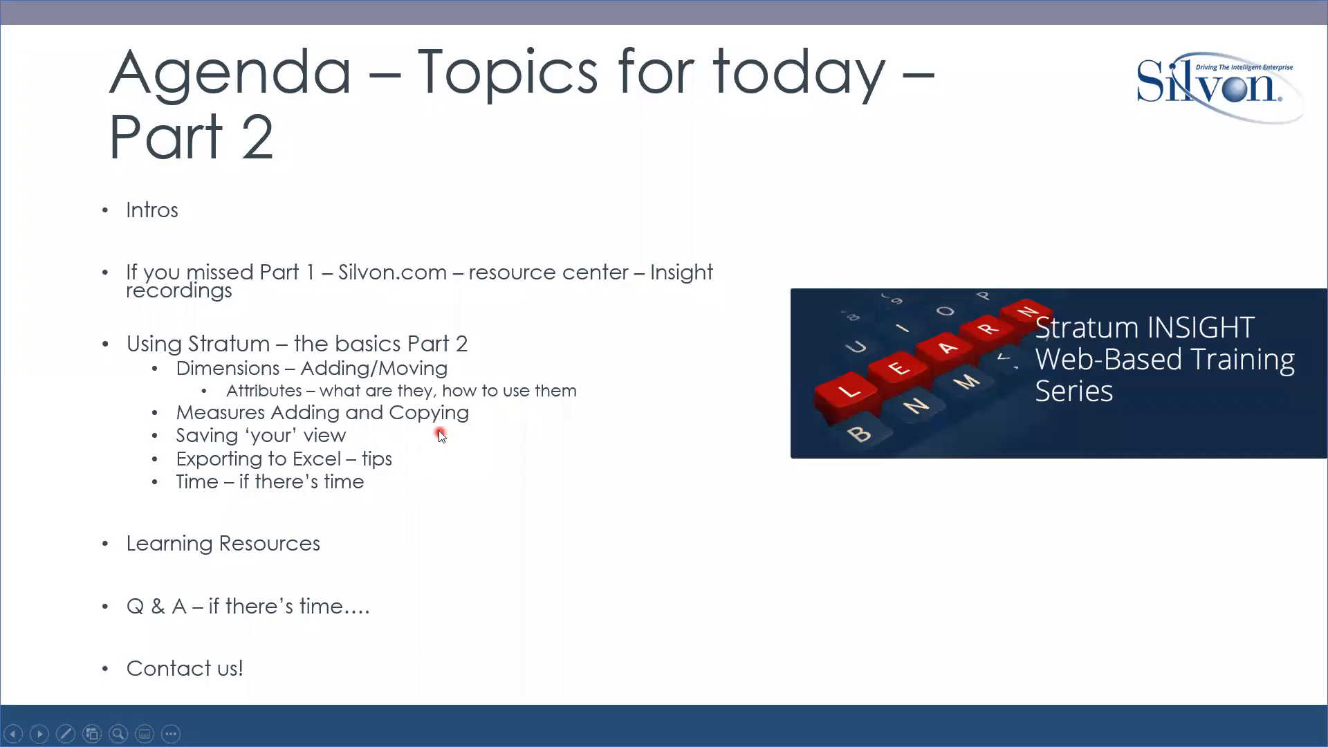